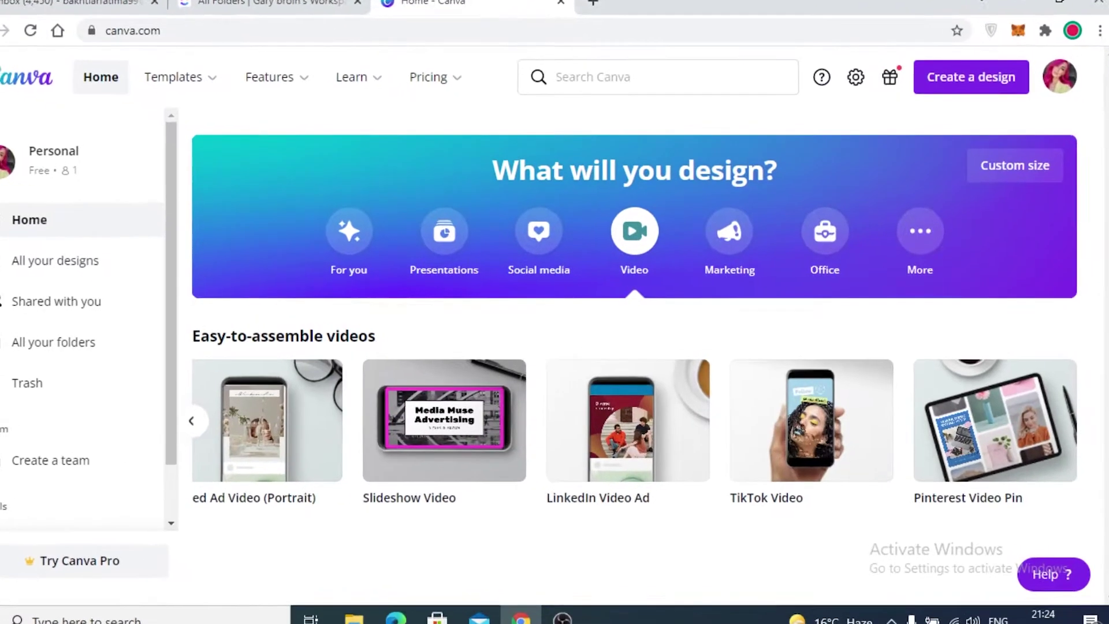
# Step: Compare the Presentation and Video design categories, then start a blank Presentation design
pyautogui.click(1073, 76)
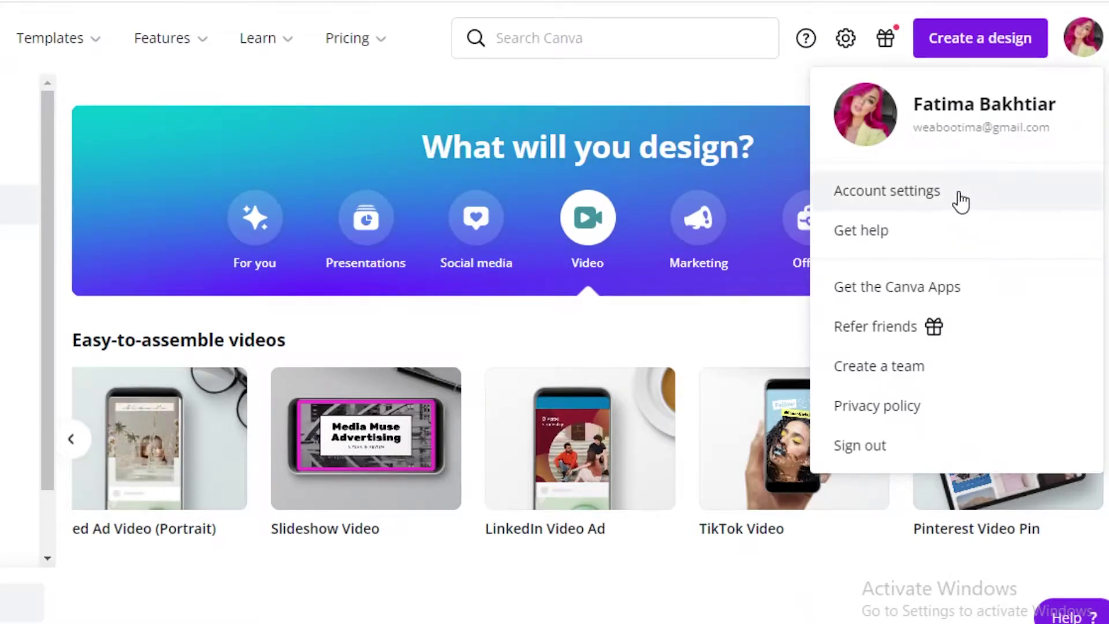
pyautogui.click(1092, 48)
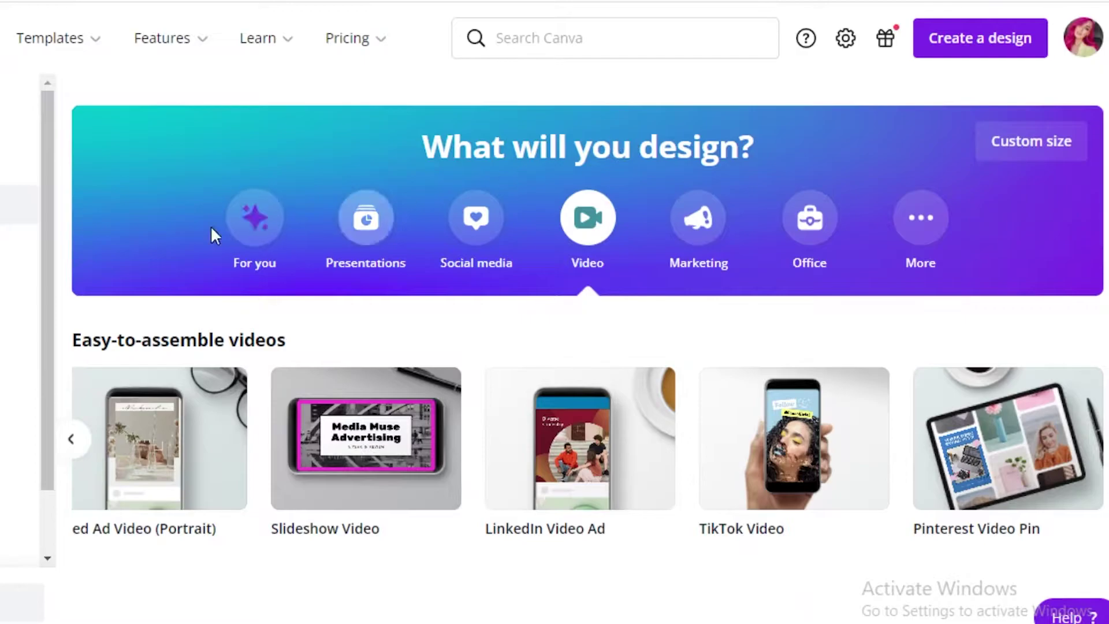
pyautogui.click(391, 229)
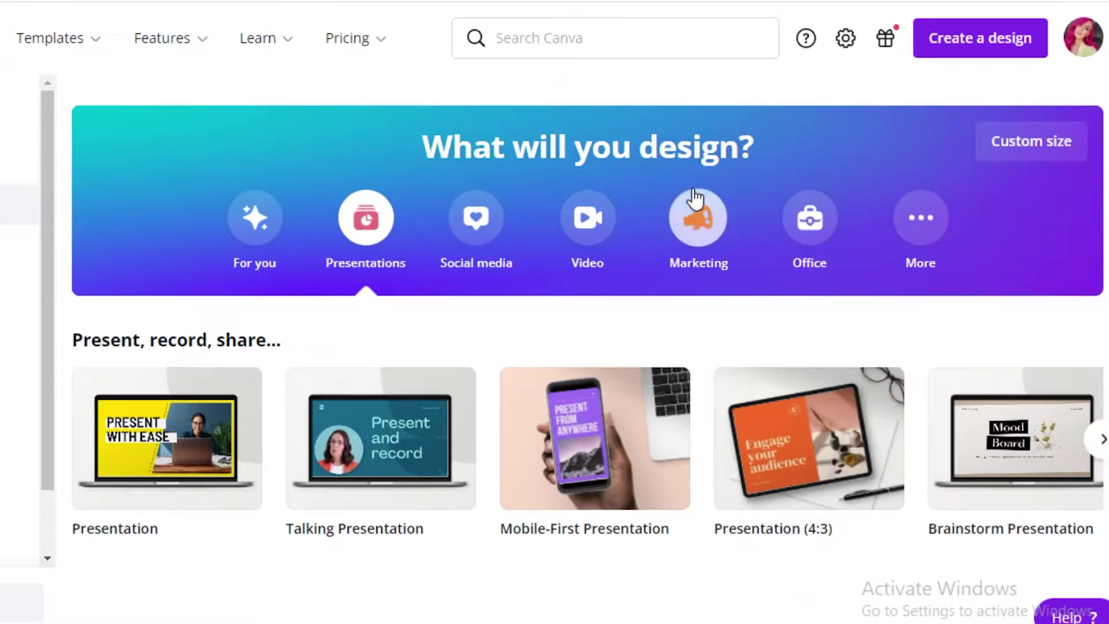
pyautogui.click(599, 218)
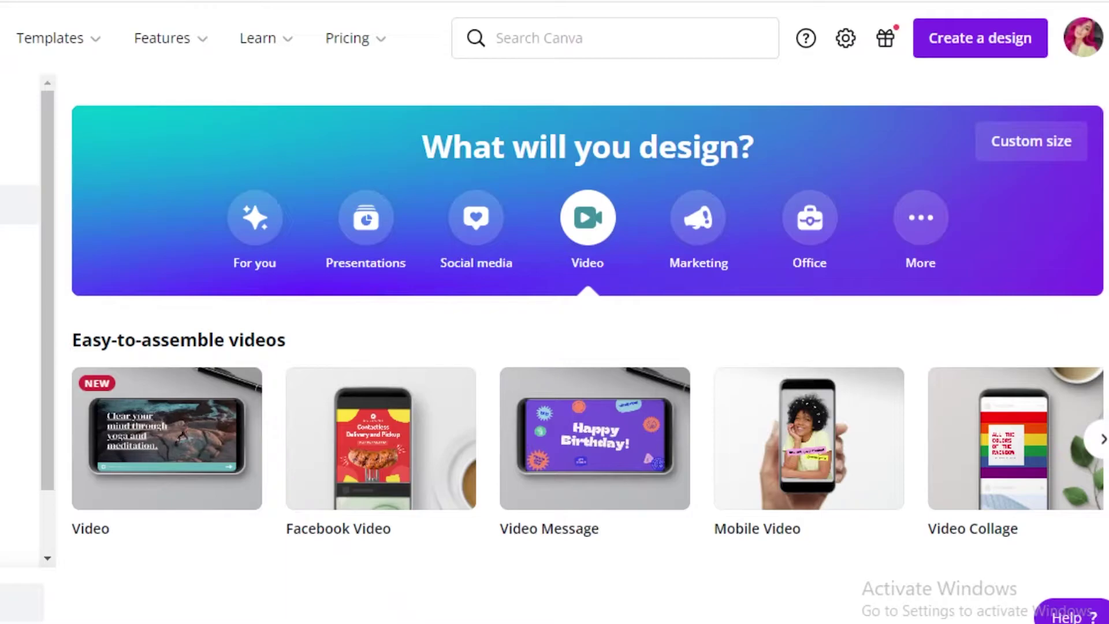
pyautogui.click(345, 234)
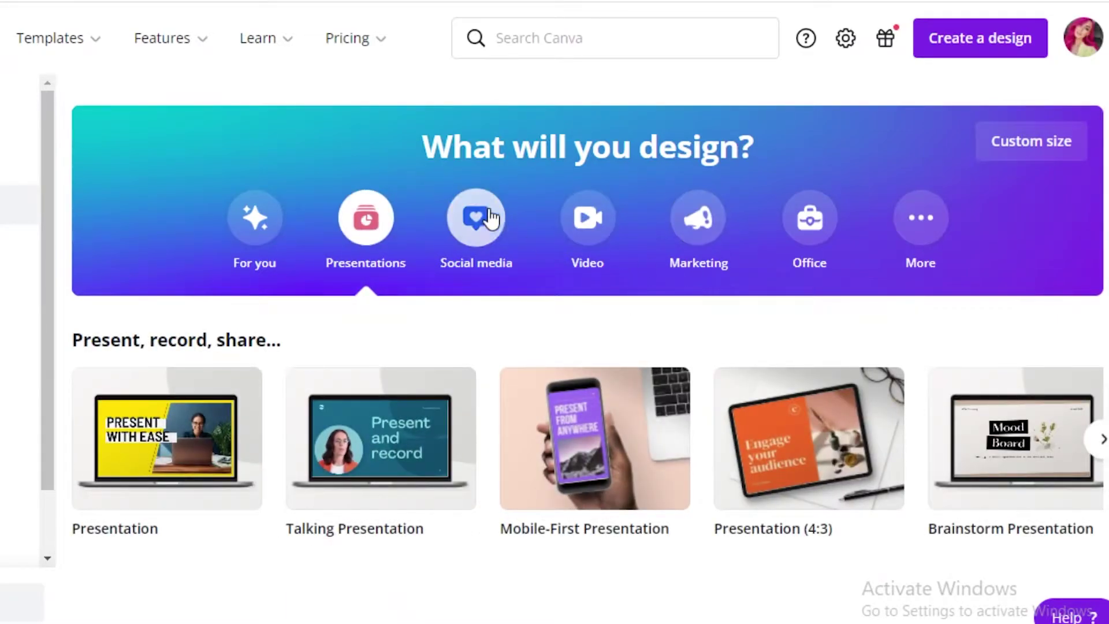
pyautogui.click(571, 239)
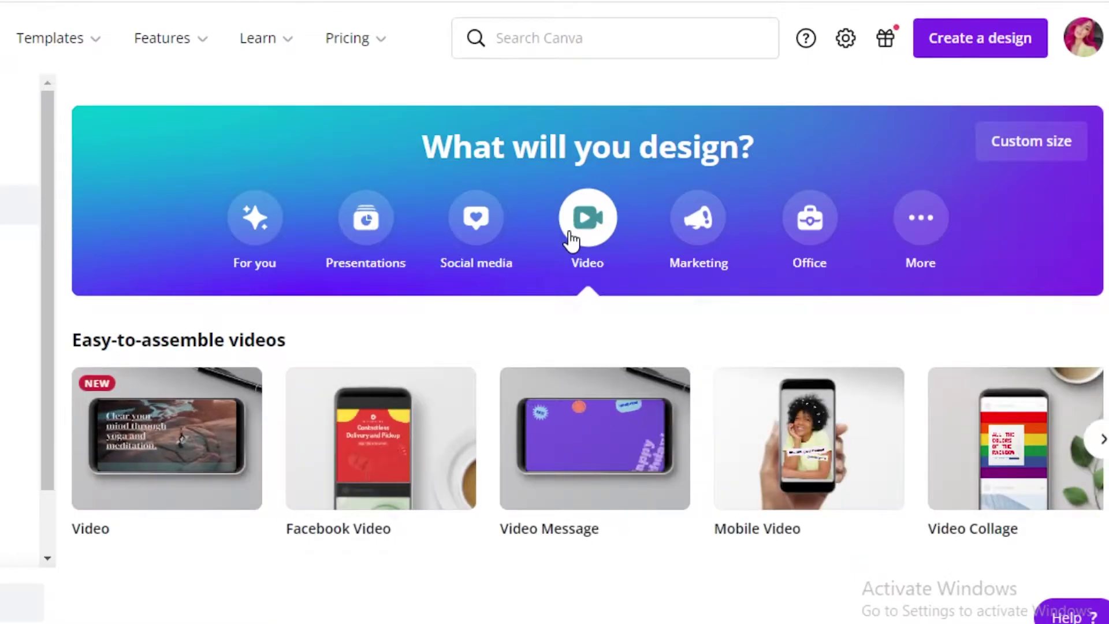
pyautogui.click(367, 239)
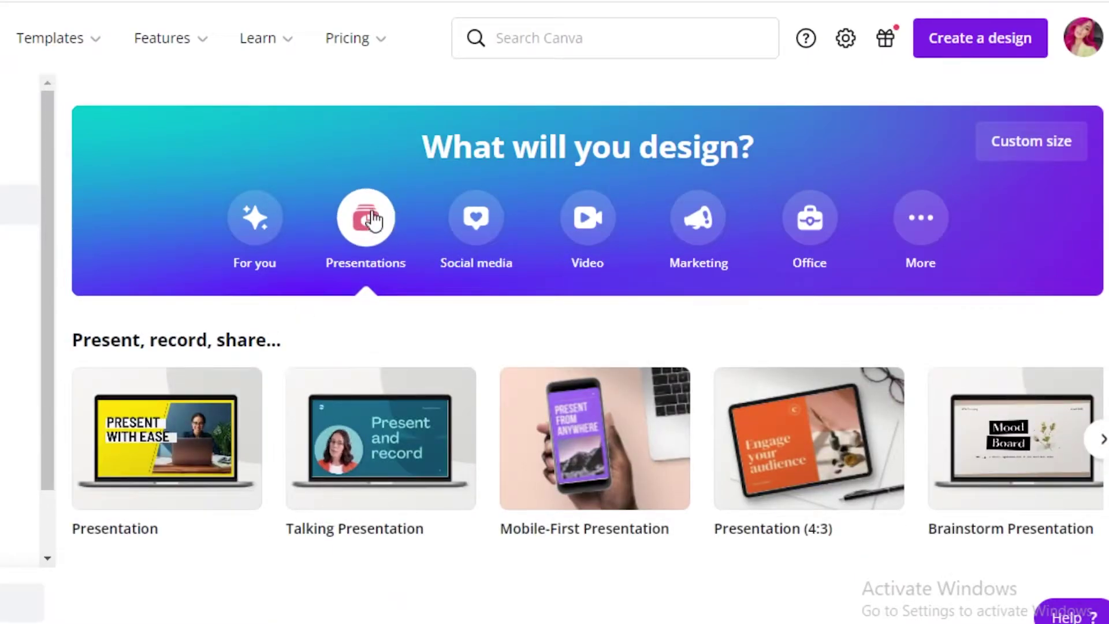
pyautogui.click(207, 386)
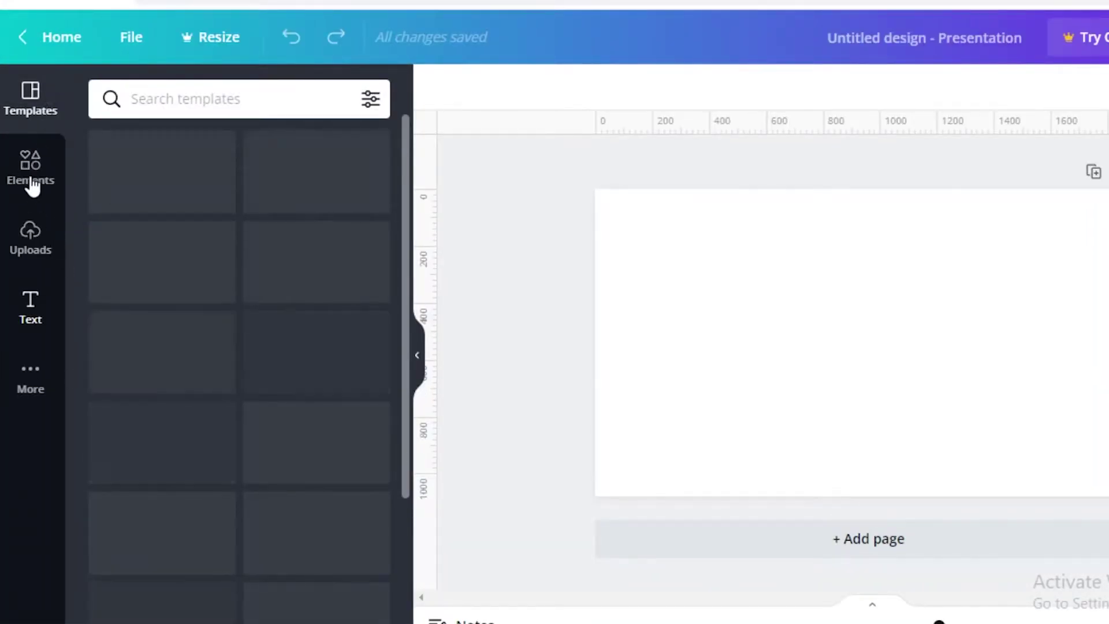
# Step: Browse the More apps panel, then switch to Elements and focus its search box
pyautogui.click(38, 372)
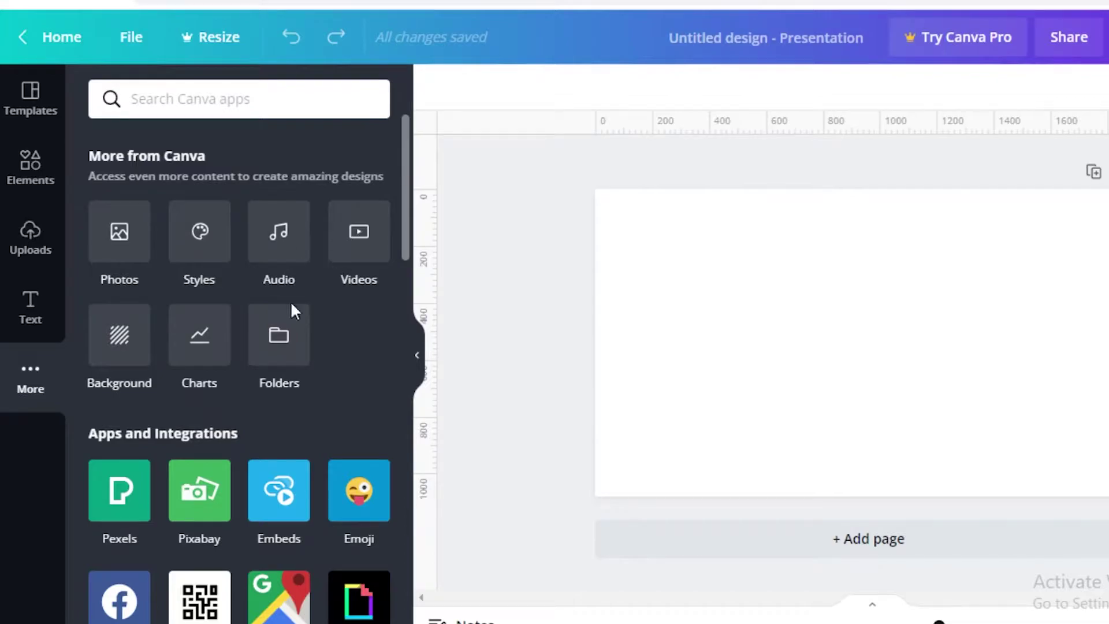
pyautogui.scroll(-3, 285, 368)
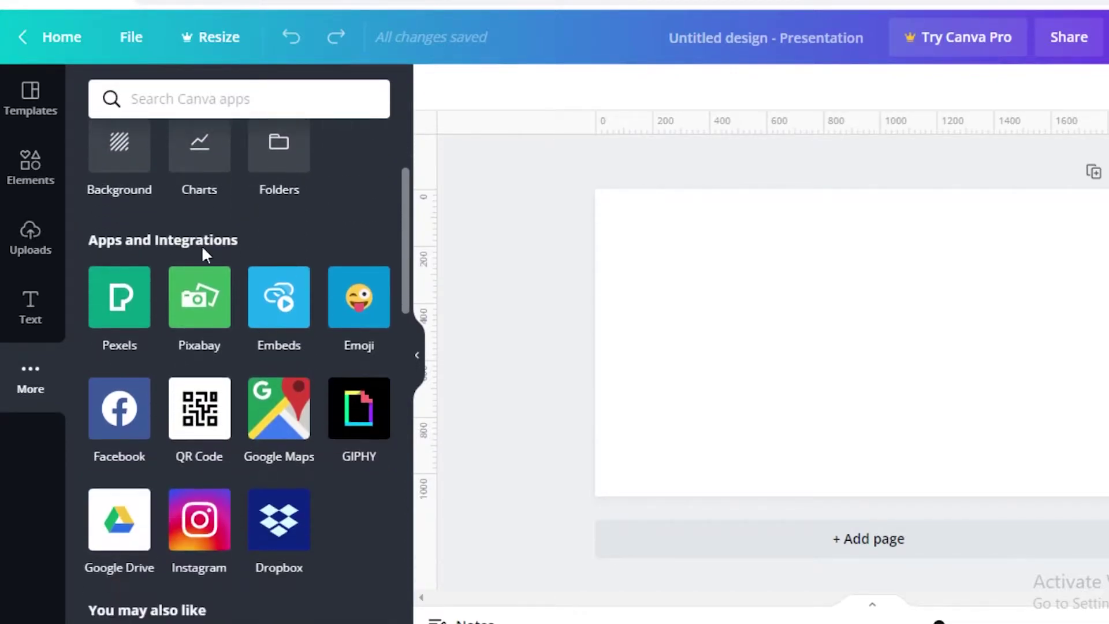
pyautogui.scroll(-8, 185, 370)
pyautogui.scroll(2, 179, 387)
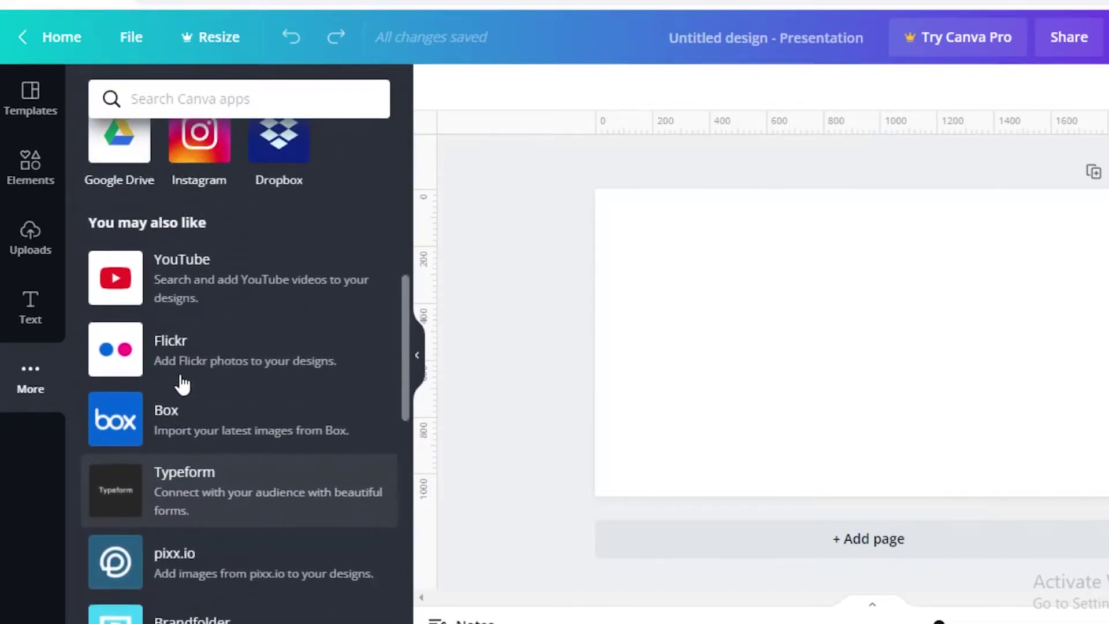
pyautogui.scroll(-8, 198, 458)
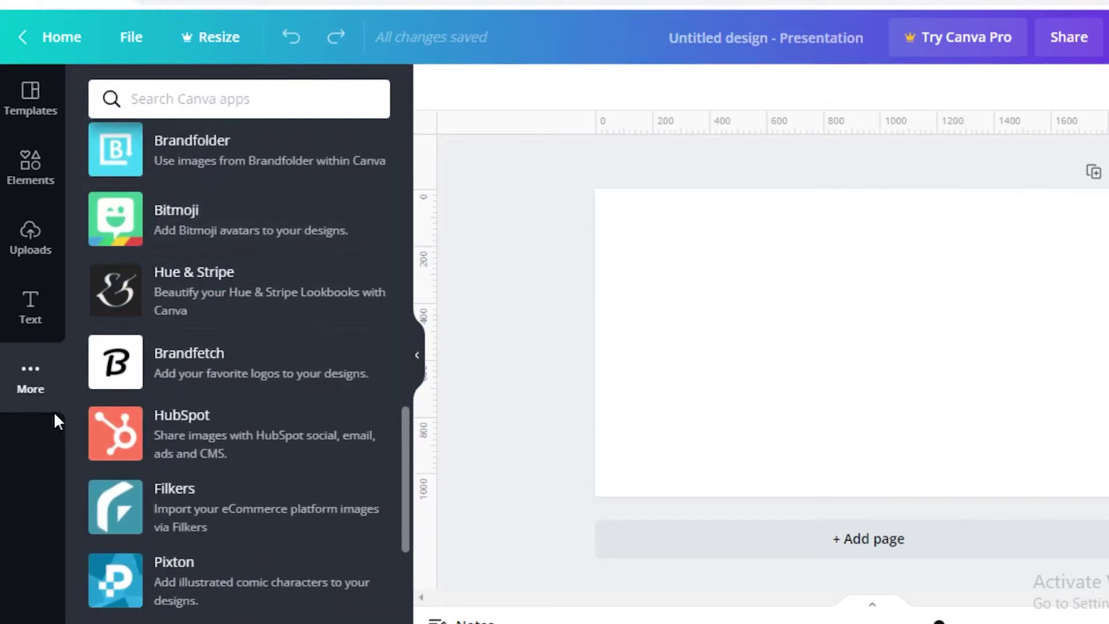
pyautogui.click(30, 167)
pyautogui.click(296, 97)
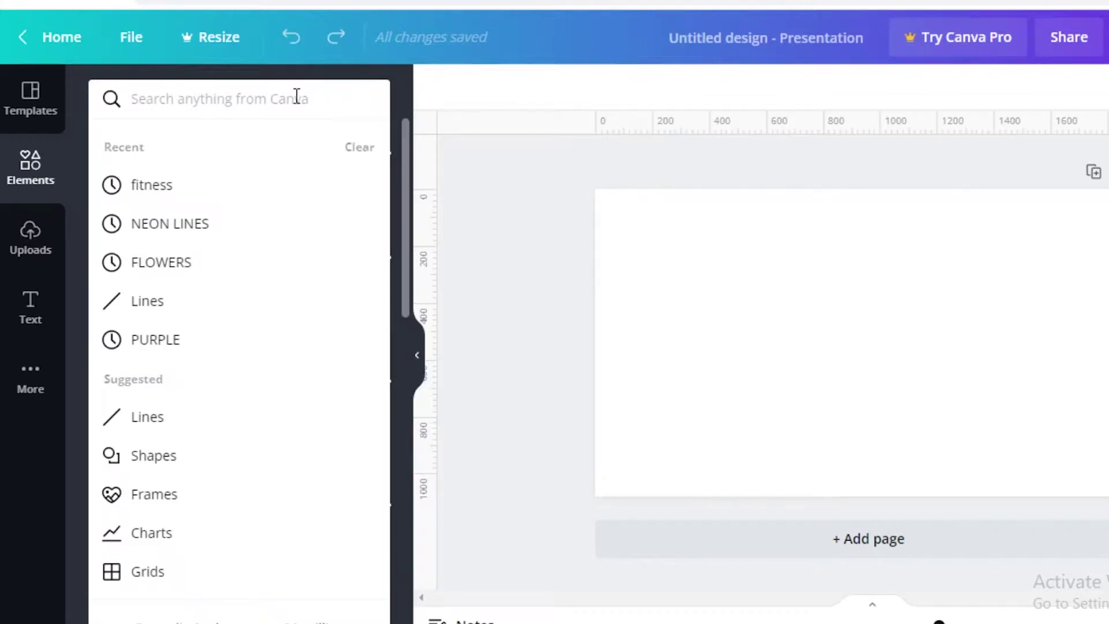
# Step: Search Elements for 'background' and filter the results to Graphics
pyautogui.write('b')
pyautogui.click(16, 169)
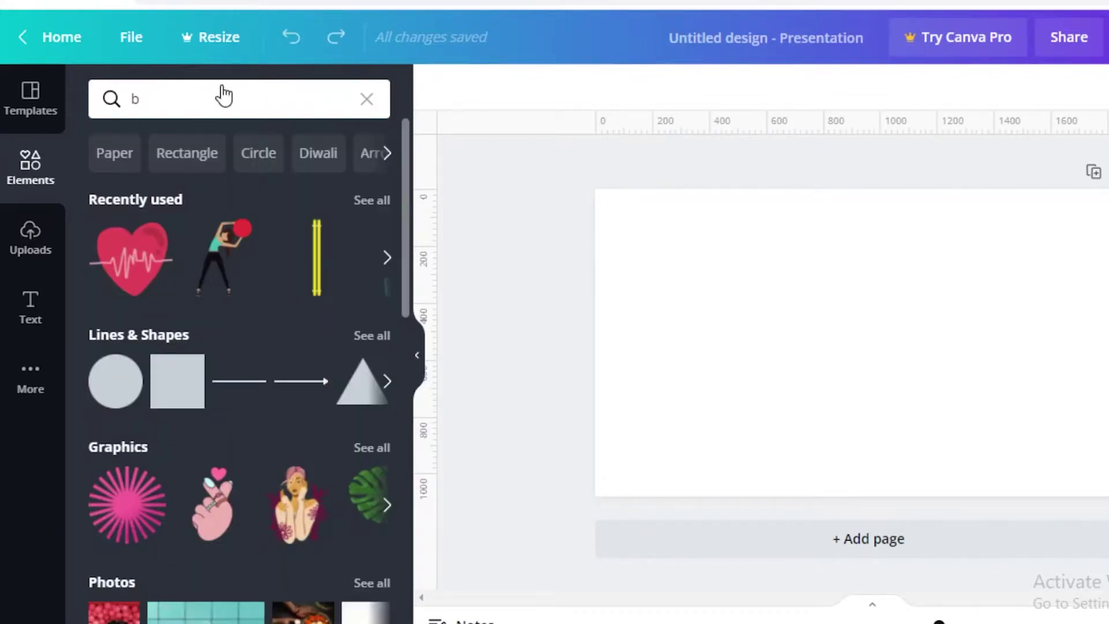
pyautogui.click(232, 103)
pyautogui.press('BackSpace')
pyautogui.write('bac')
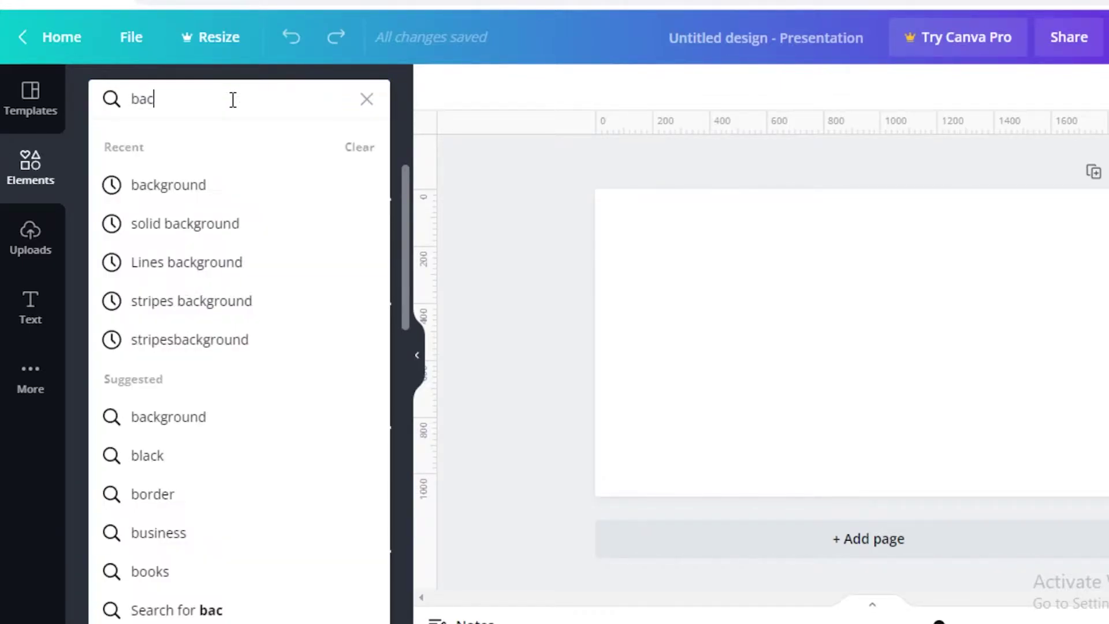
pyautogui.click(237, 183)
pyautogui.scroll(-3, 254, 448)
pyautogui.click(227, 144)
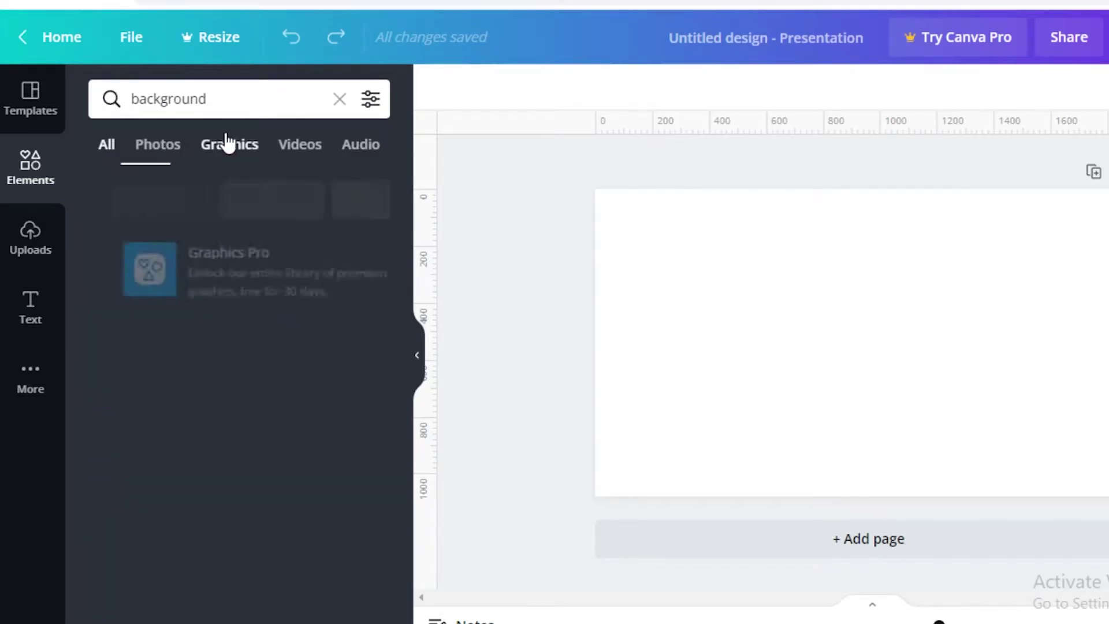
pyautogui.scroll(-10, 233, 363)
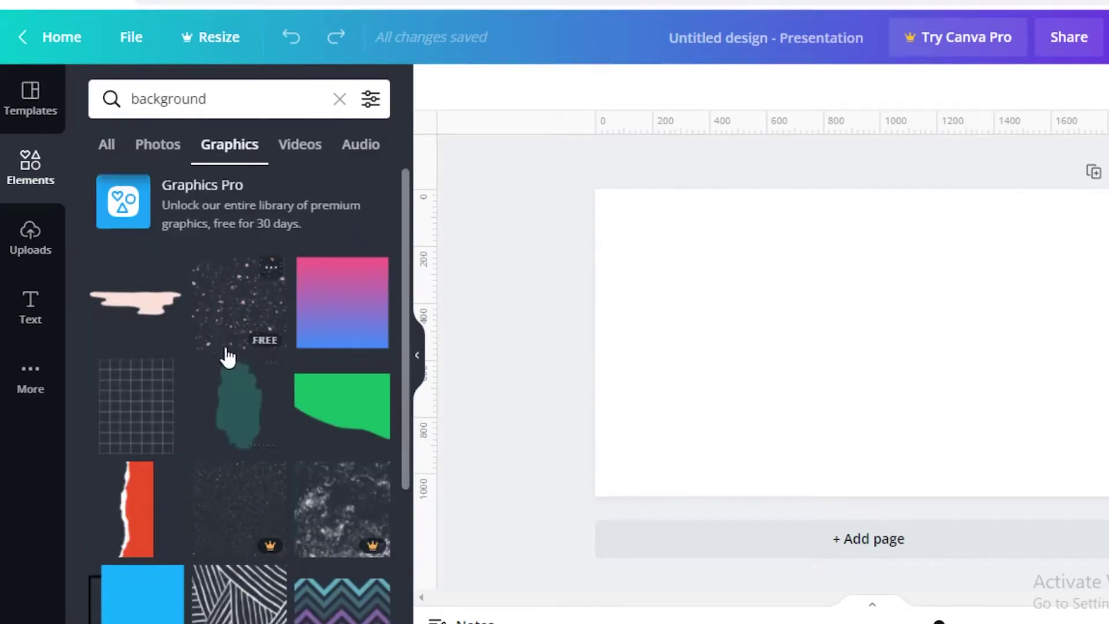
pyautogui.scroll(-5, 240, 377)
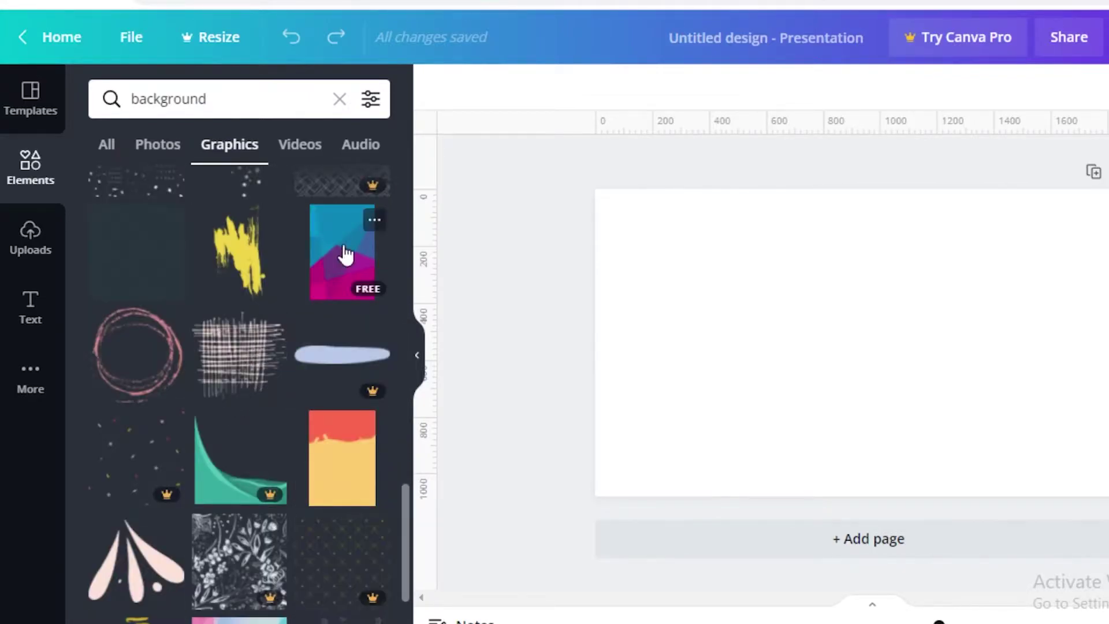
# Step: Add the blue-pink gradient graphic, rotate and enlarge it to fill the page, then clear the search
pyautogui.click(341, 247)
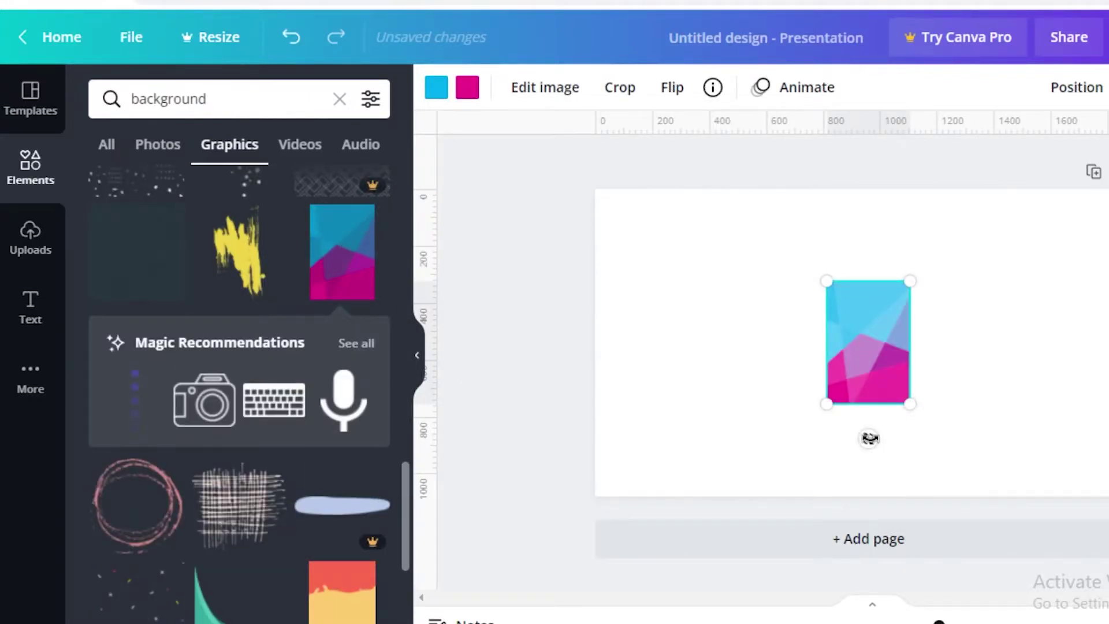
pyautogui.moveTo(869, 438); pyautogui.dragTo(1044, 357)
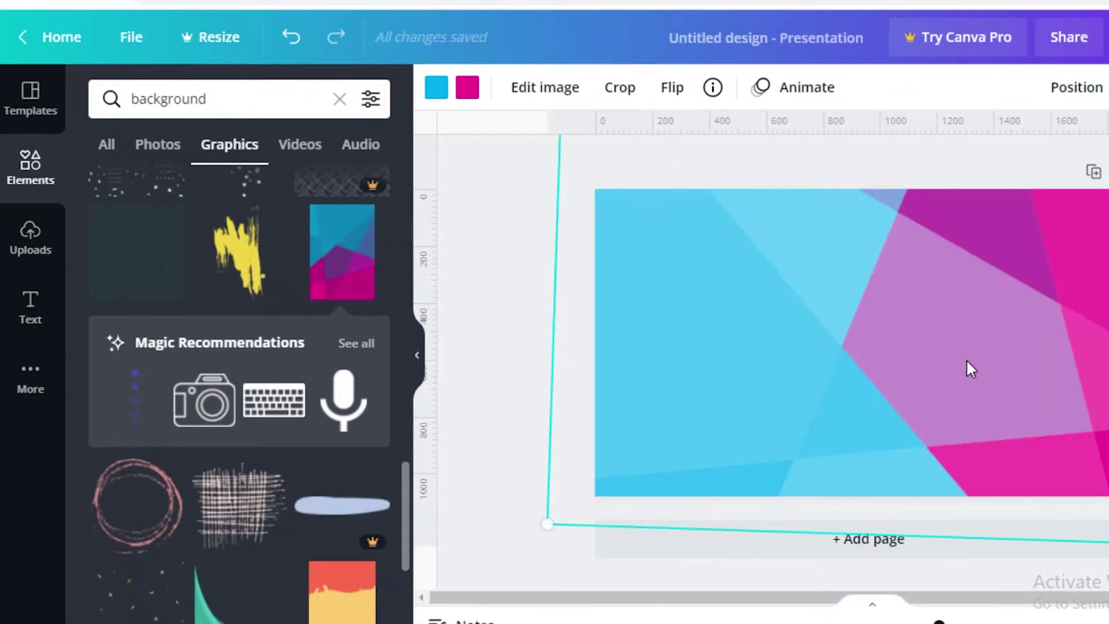
pyautogui.moveTo(971, 370); pyautogui.dragTo(945, 378)
pyautogui.click(1101, 577)
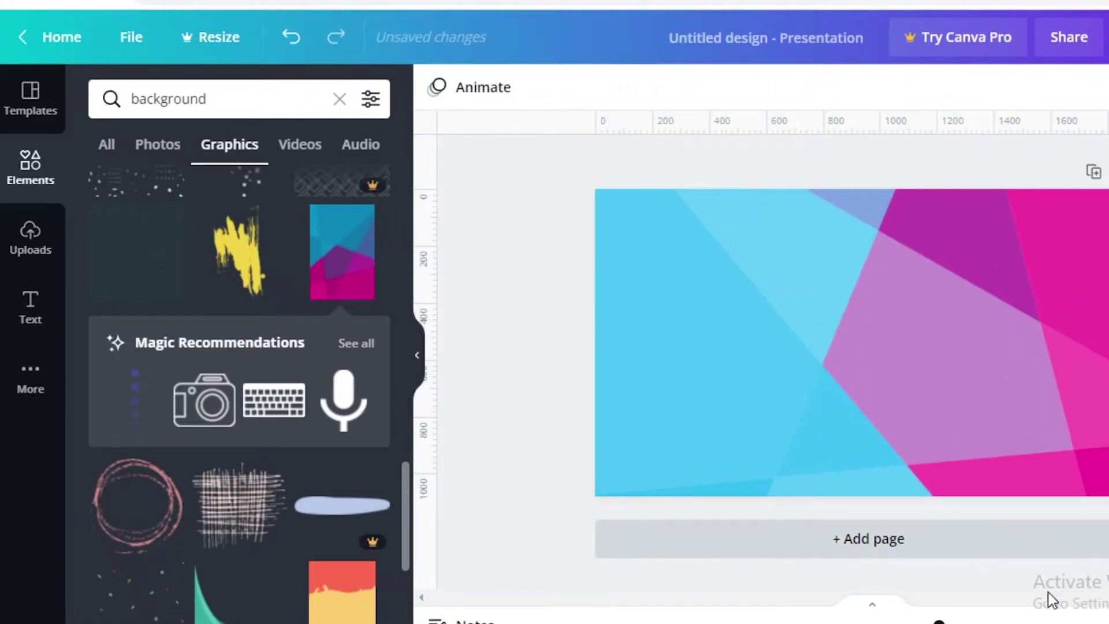
pyautogui.click(339, 100)
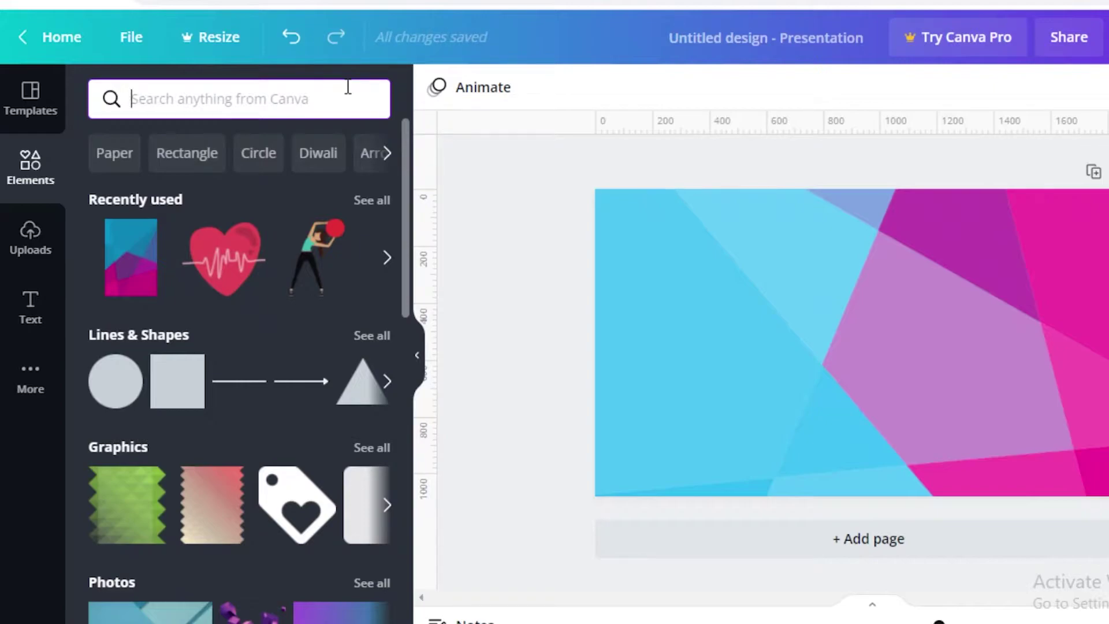
# Step: Search Elements for 'people' and place the window illustration toward the slide's right
pyautogui.write('people')
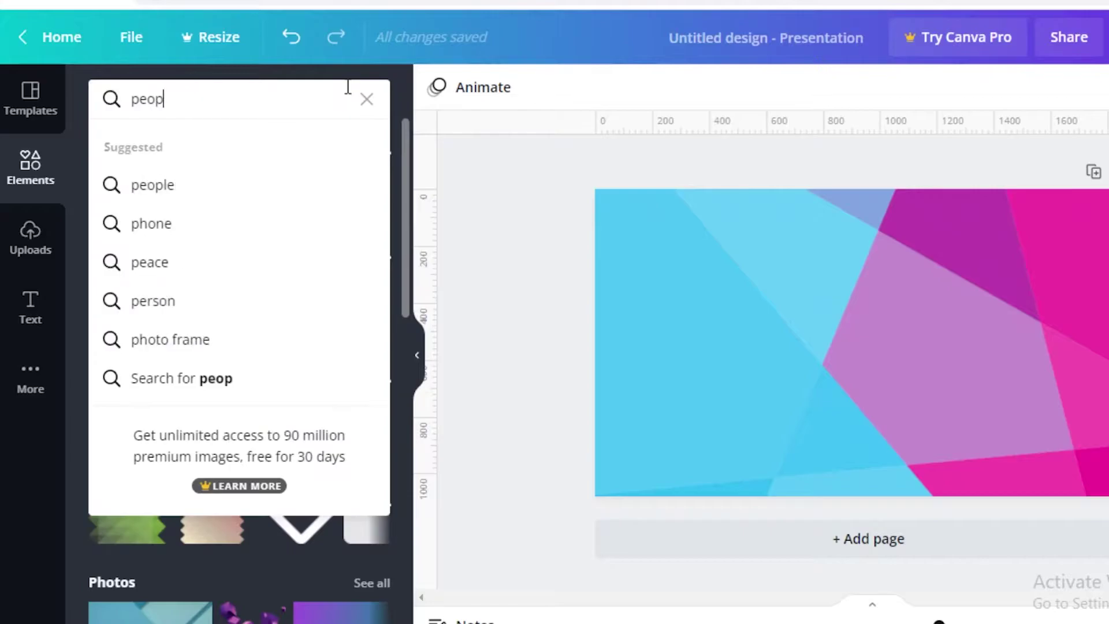
pyautogui.press('Return')
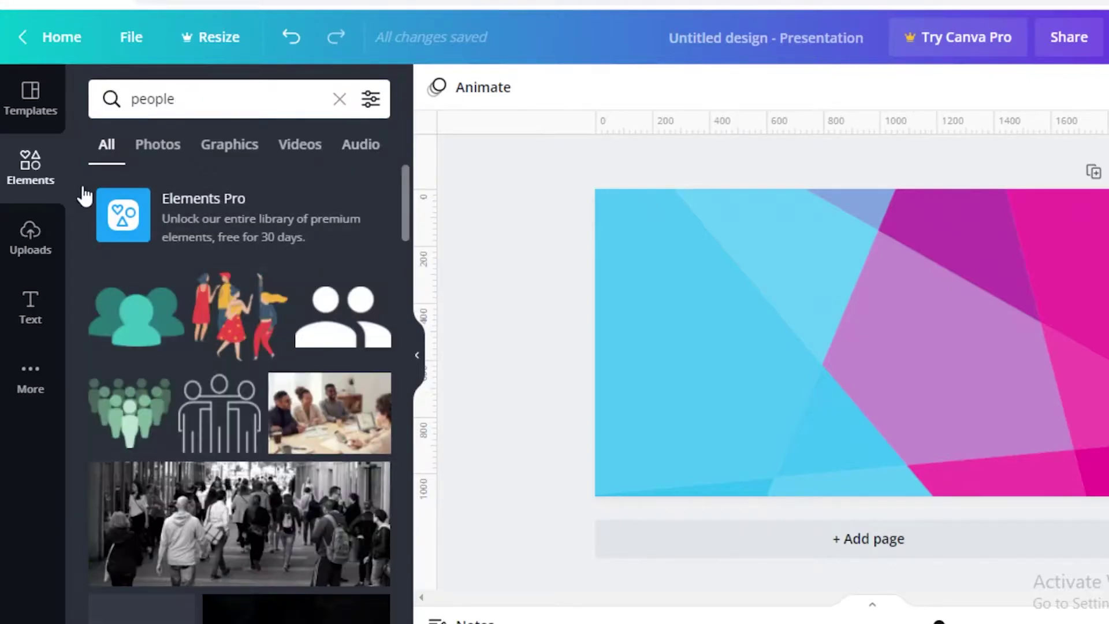
pyautogui.scroll(-15, 141, 327)
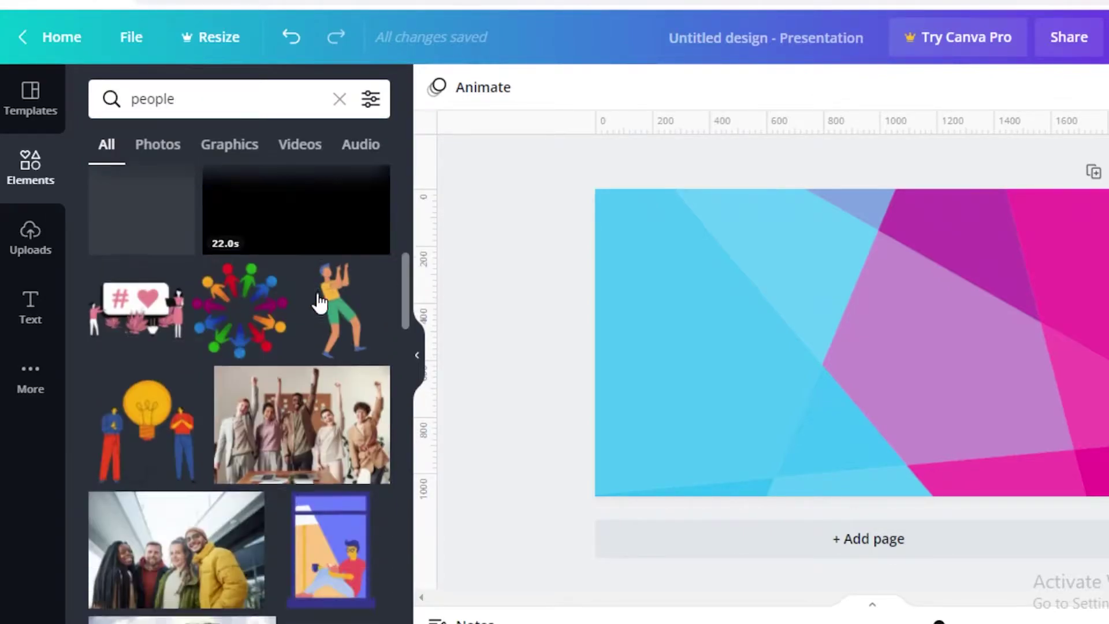
pyautogui.scroll(-10, 287, 423)
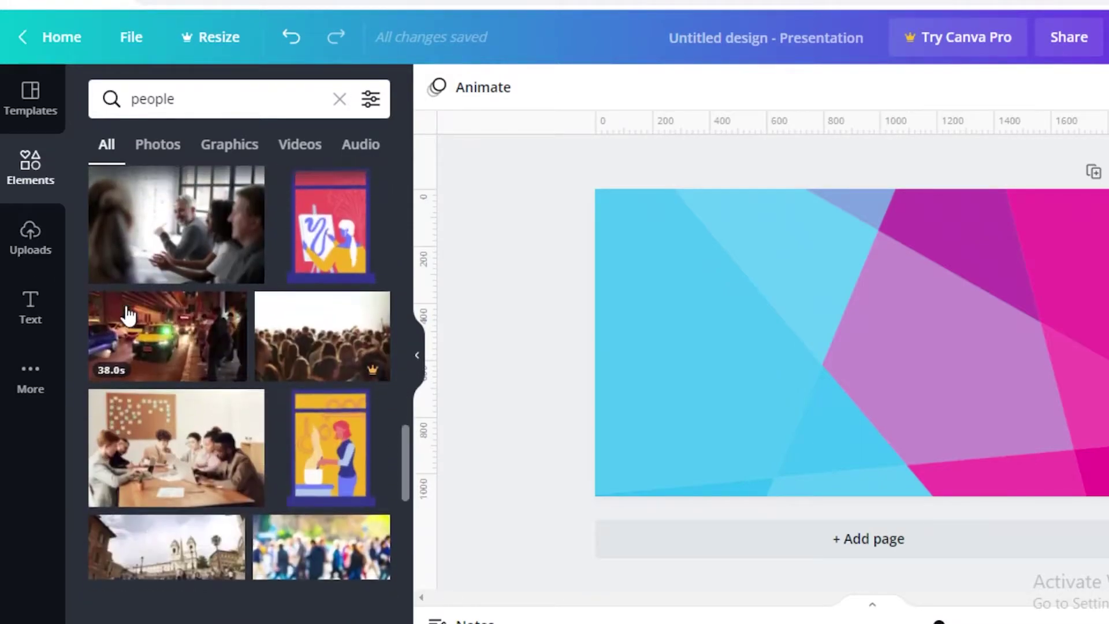
pyautogui.scroll(6, 342, 312)
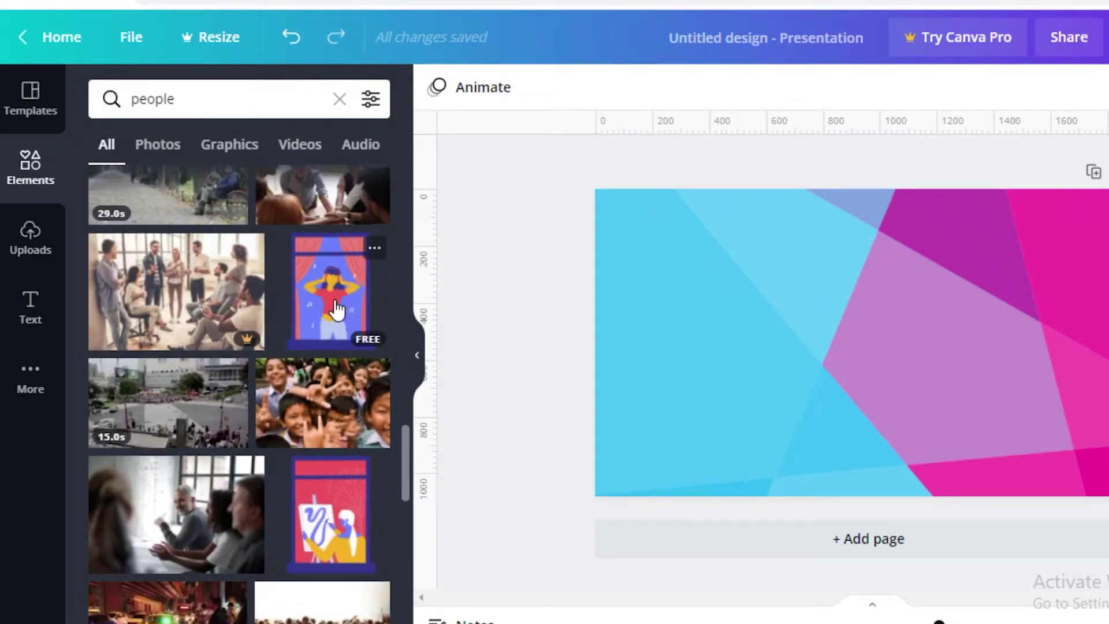
pyautogui.click(336, 309)
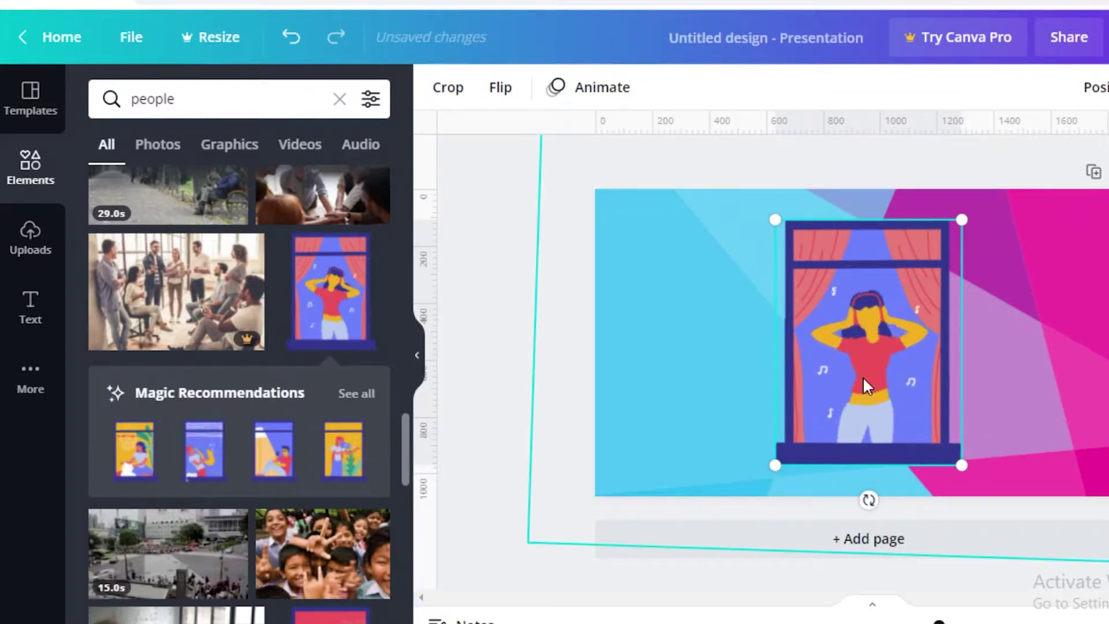
pyautogui.moveTo(865, 333); pyautogui.dragTo(900, 342)
# Step: Add the walking man reading a book and delete the window illustration
pyautogui.scroll(-1, 232, 405)
pyautogui.scroll(-2, 371, 302)
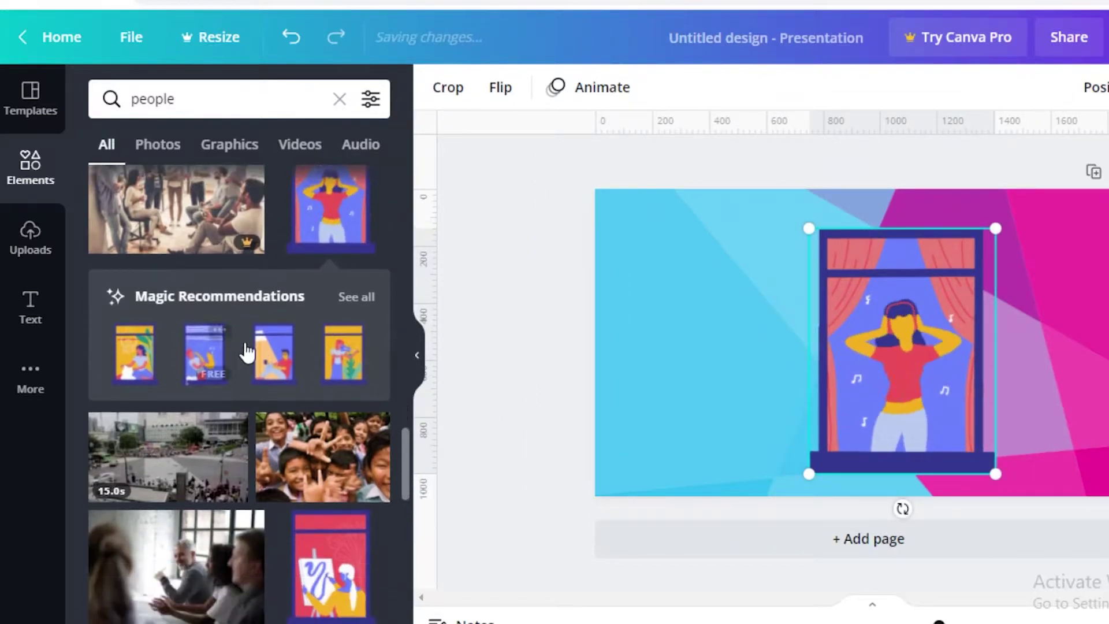
pyautogui.scroll(-5, 371, 309)
pyautogui.scroll(-10, 362, 355)
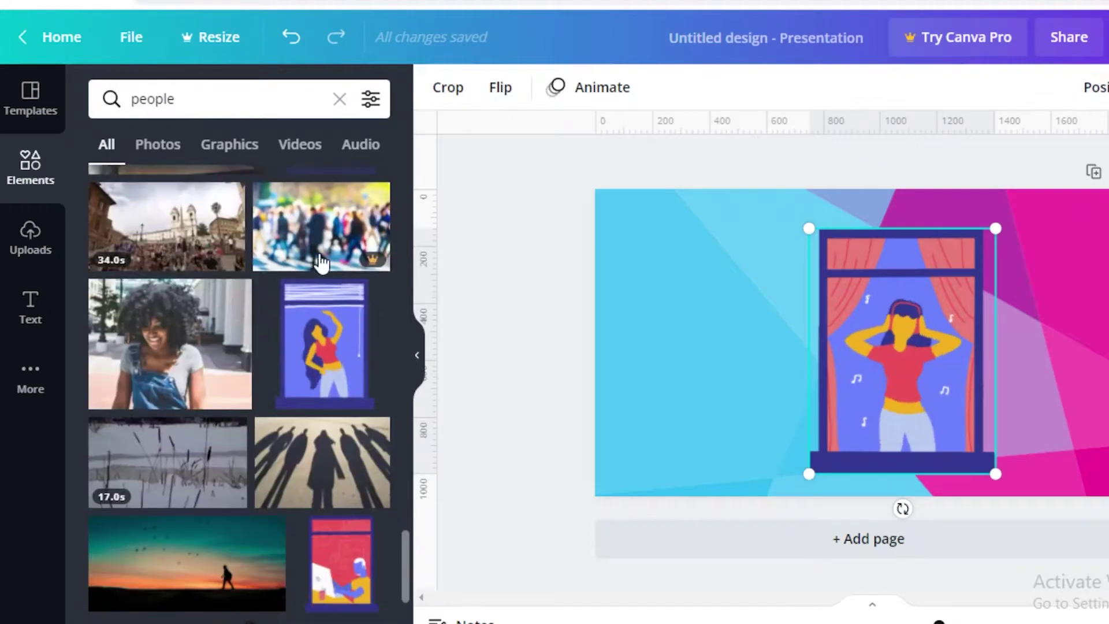
pyautogui.moveTo(218, 411); pyautogui.dragTo(710, 341)
pyautogui.click(931, 374)
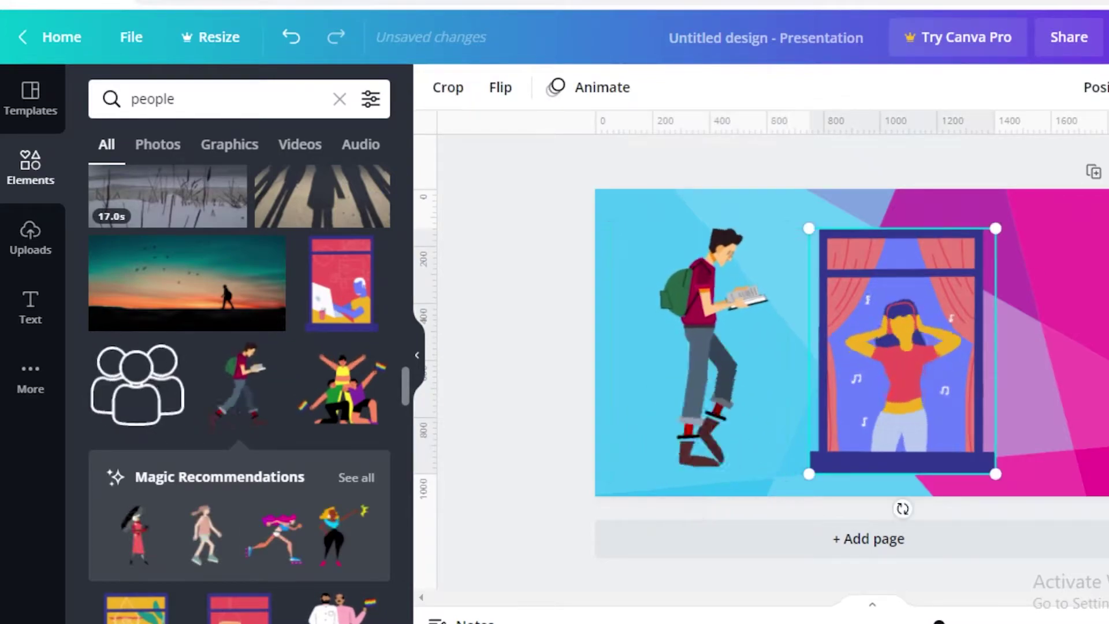
pyautogui.press('Delete')
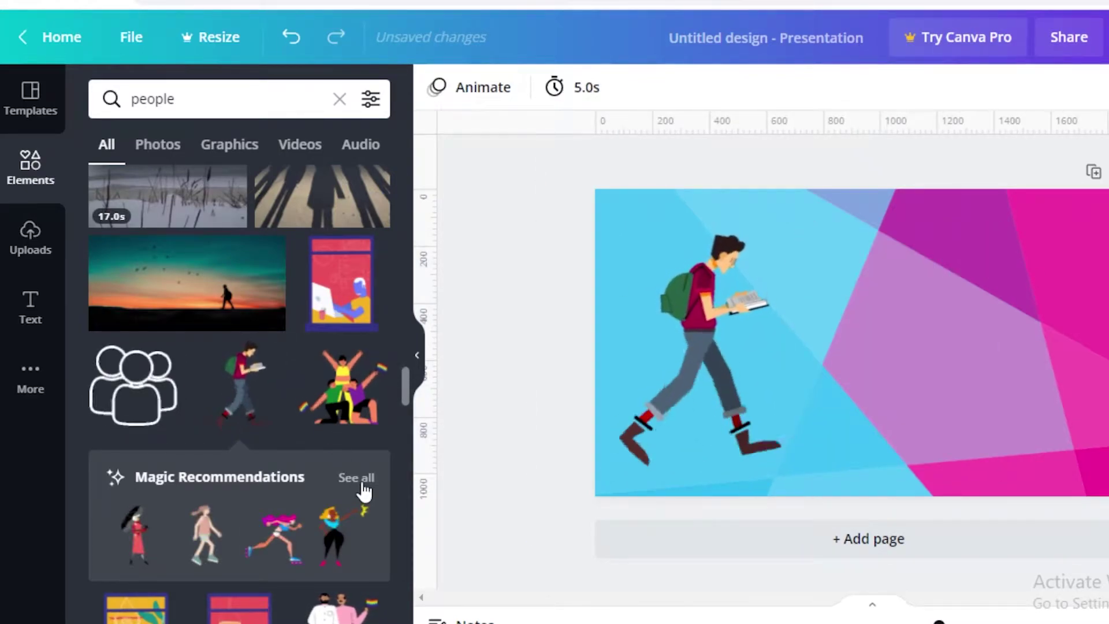
# Step: Browse all recommended illustrations similar to the walking man and enlarge the slide view
pyautogui.click(363, 484)
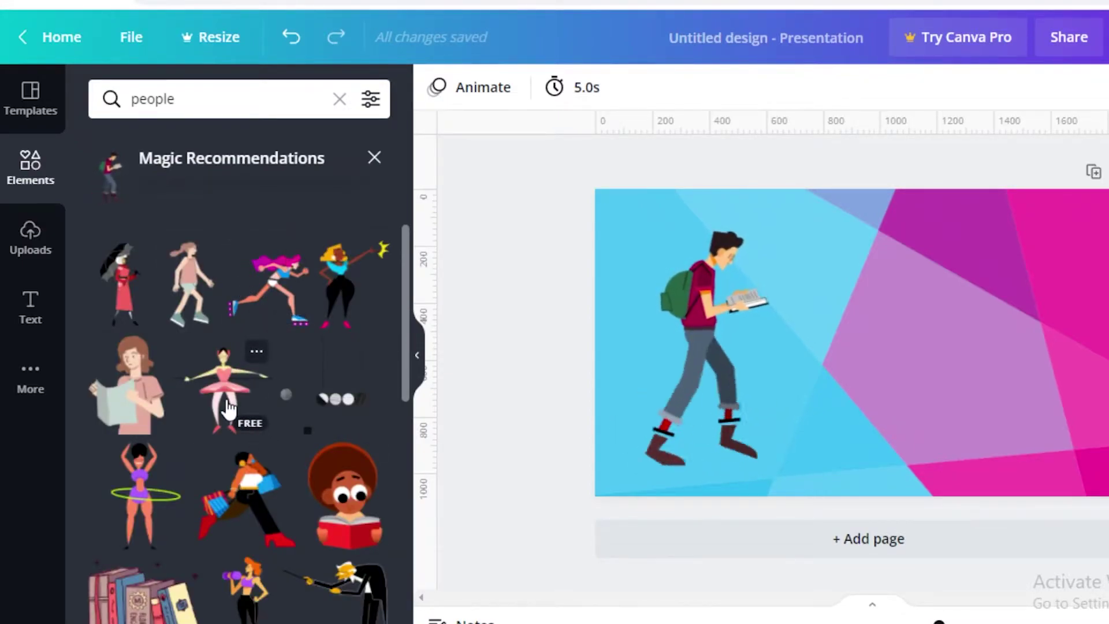
pyautogui.scroll(-10, 228, 409)
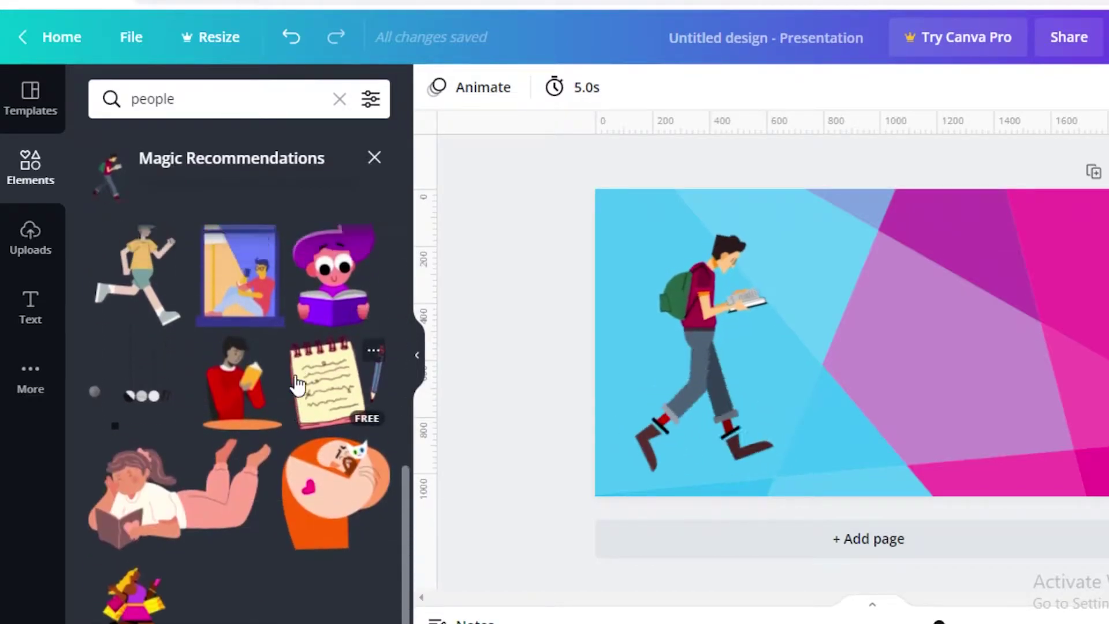
pyautogui.scroll(3, 296, 384)
pyautogui.scroll(-3, 153, 371)
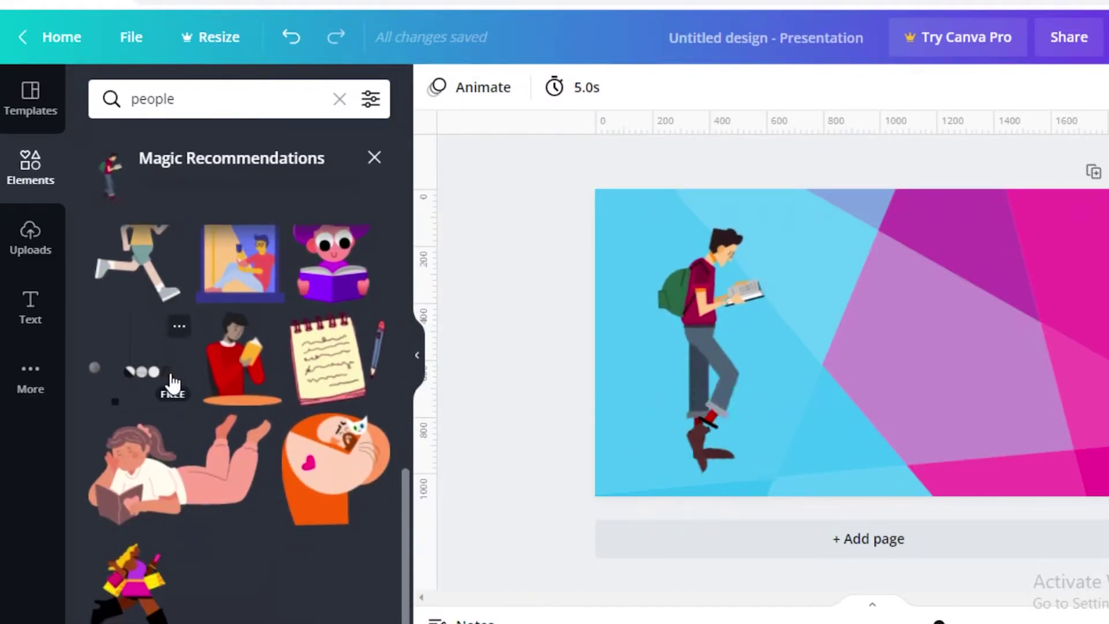
pyautogui.scroll(10, 161, 450)
pyautogui.click(704, 351)
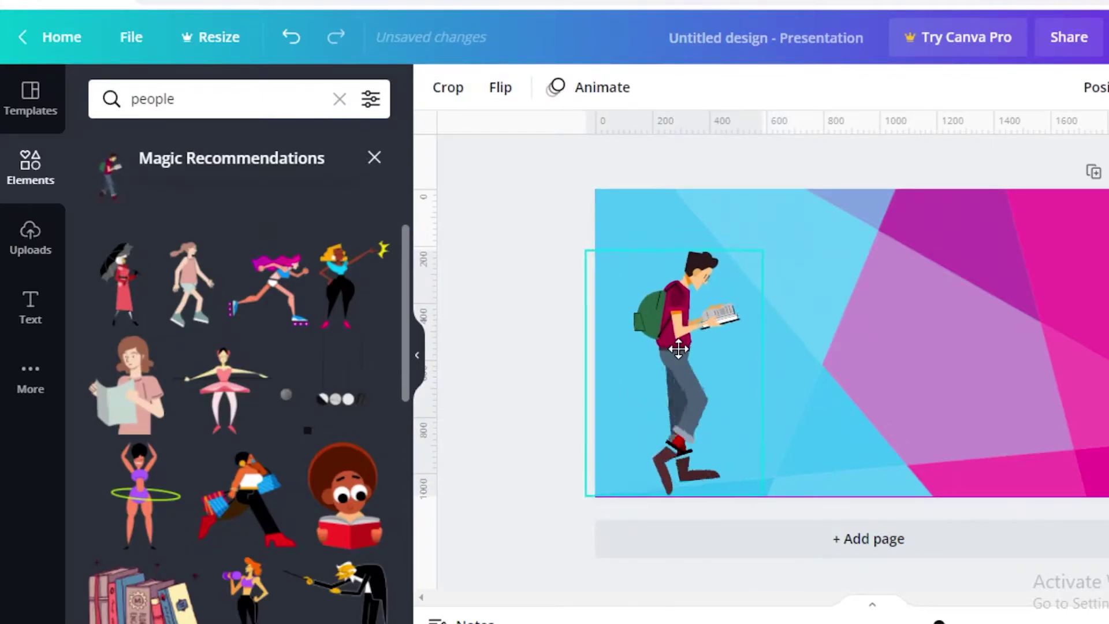
pyautogui.click(837, 574)
pyautogui.moveTo(939, 621); pyautogui.dragTo(941, 621)
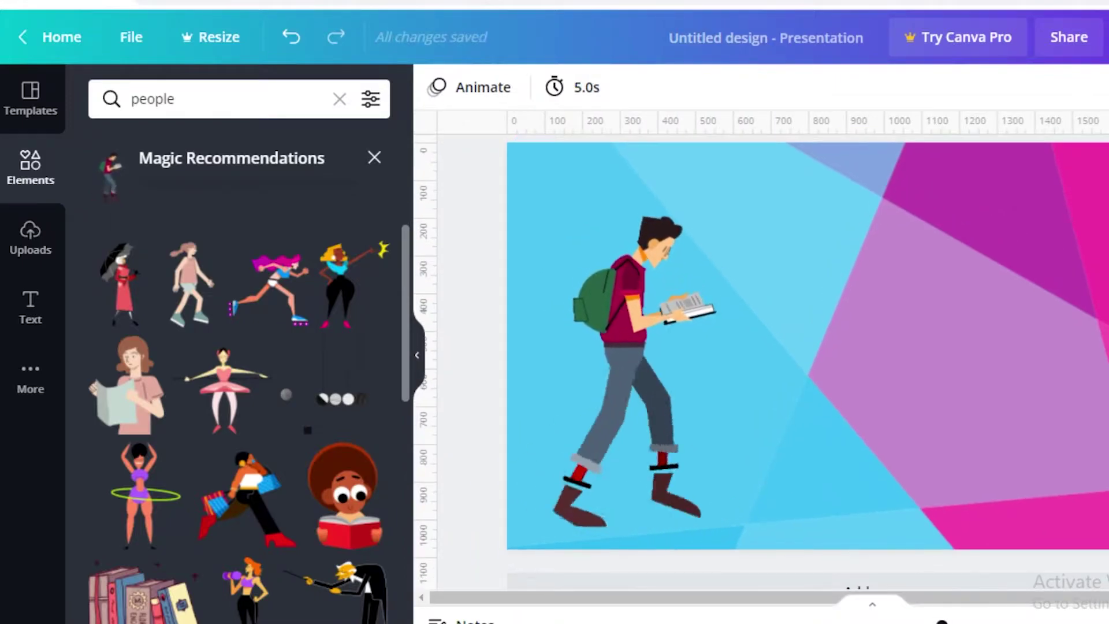
# Step: Search Elements for 'moving circles' and browse the results
pyautogui.click(13, 164)
pyautogui.click(341, 101)
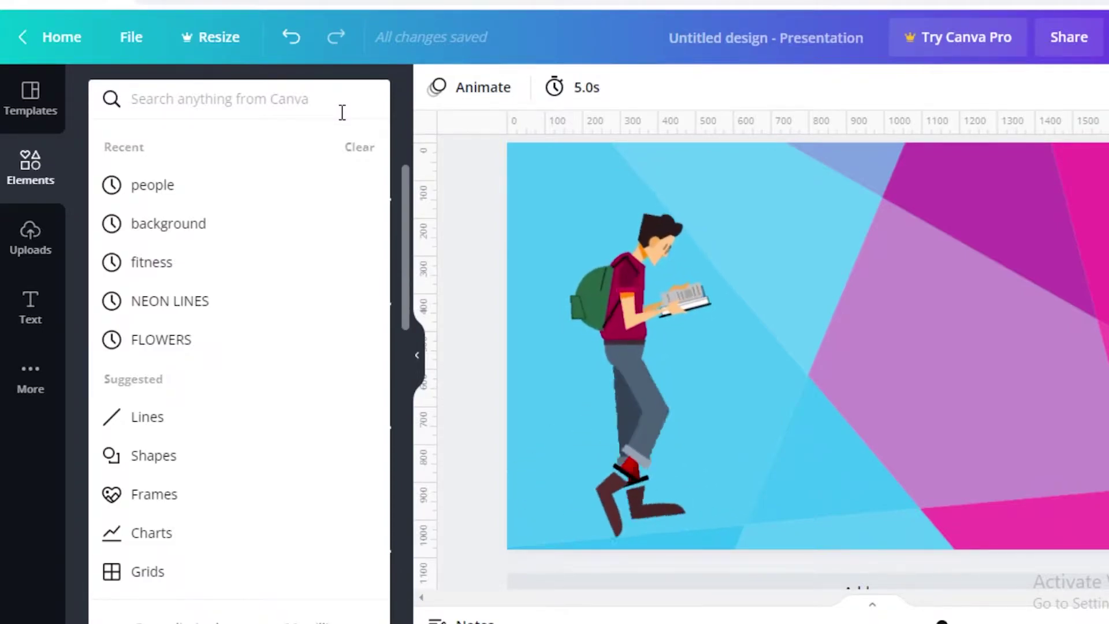
pyautogui.write('moving ')
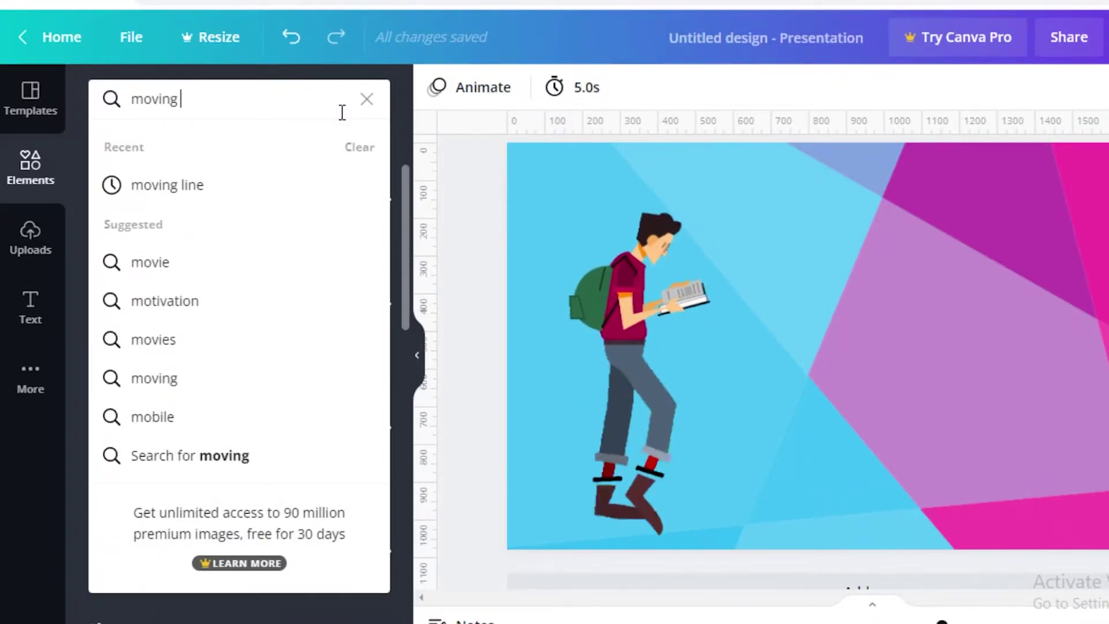
pyautogui.write('circles')
pyautogui.press('Return')
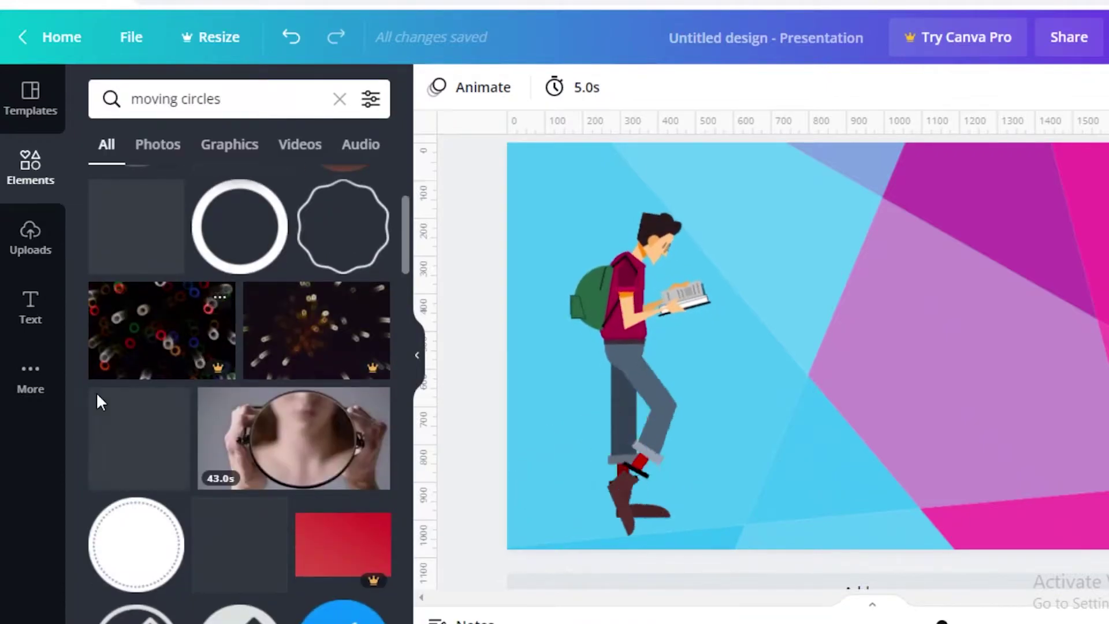
pyautogui.scroll(-10, 99, 399)
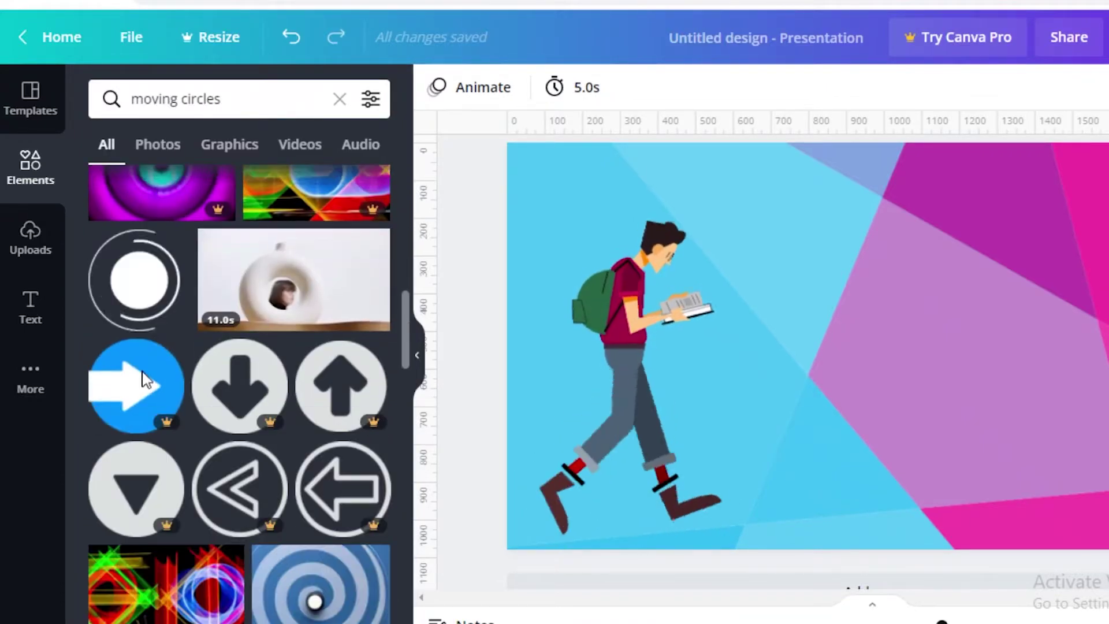
pyautogui.scroll(-6, 116, 376)
pyautogui.scroll(5, 119, 276)
pyautogui.scroll(2, 144, 242)
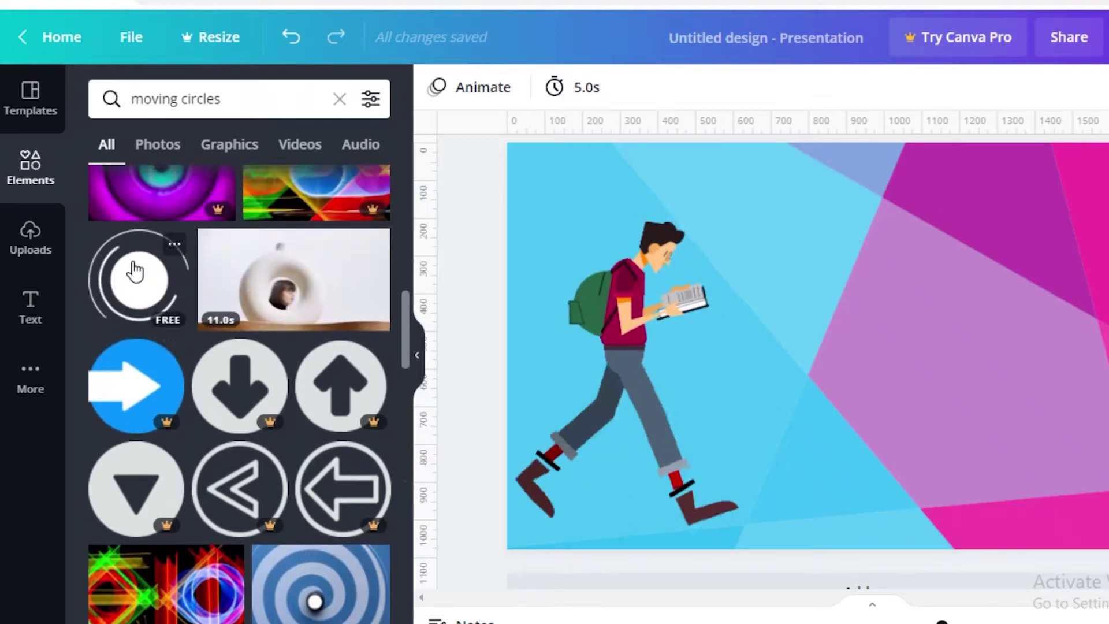
pyautogui.scroll(-10, 157, 277)
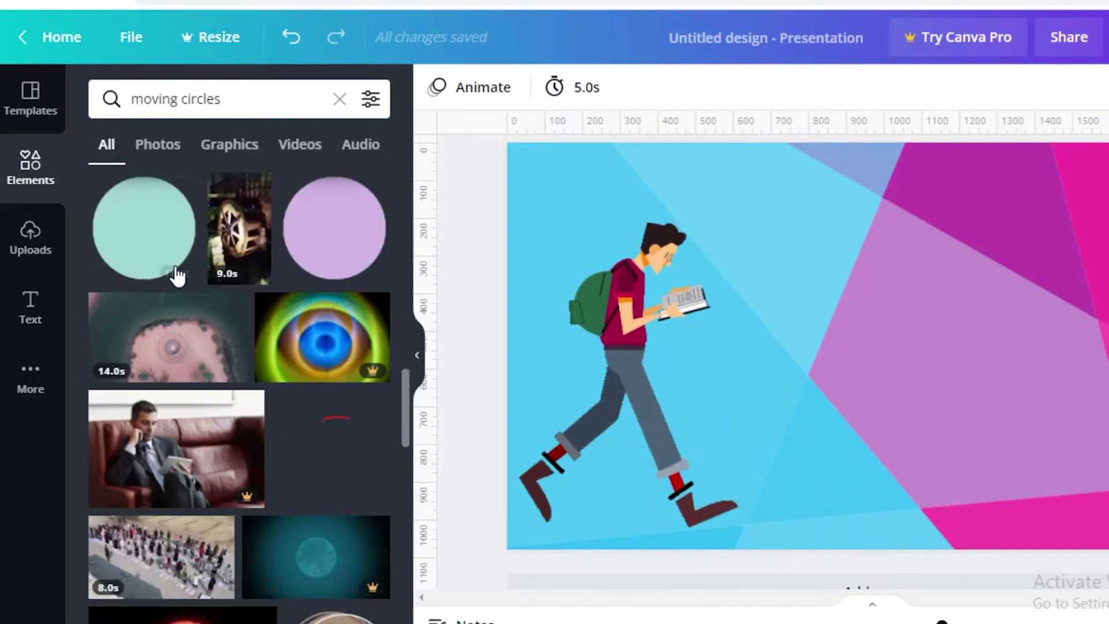
pyautogui.scroll(3, 322, 310)
pyautogui.scroll(-4, 361, 501)
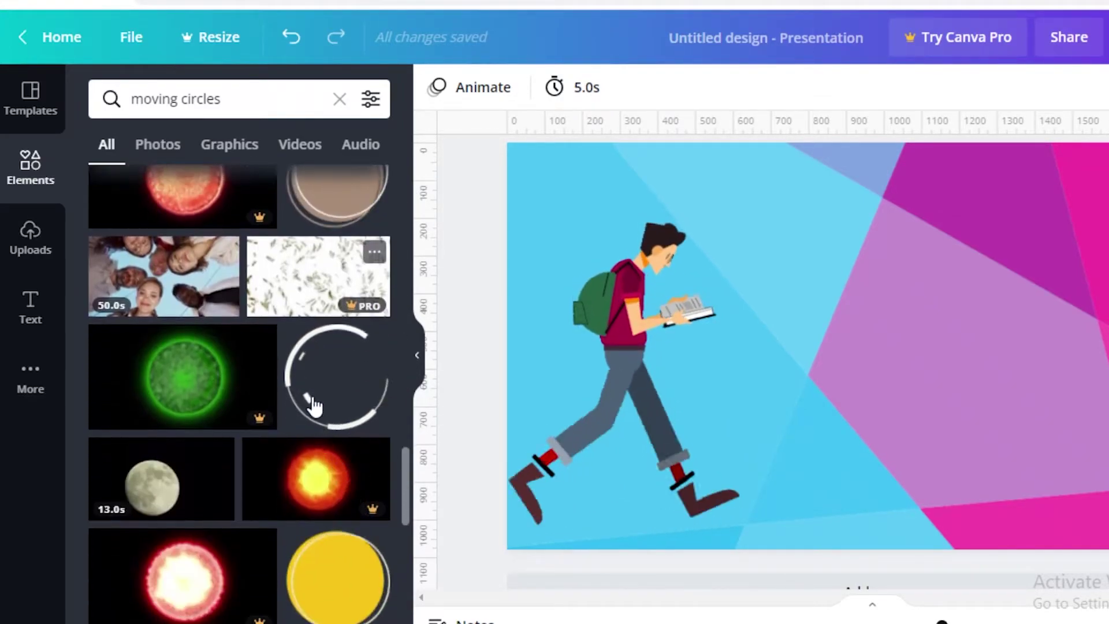
# Step: Add the white moving ring, shrink it to about 183 px and place it top-left
pyautogui.click(312, 401)
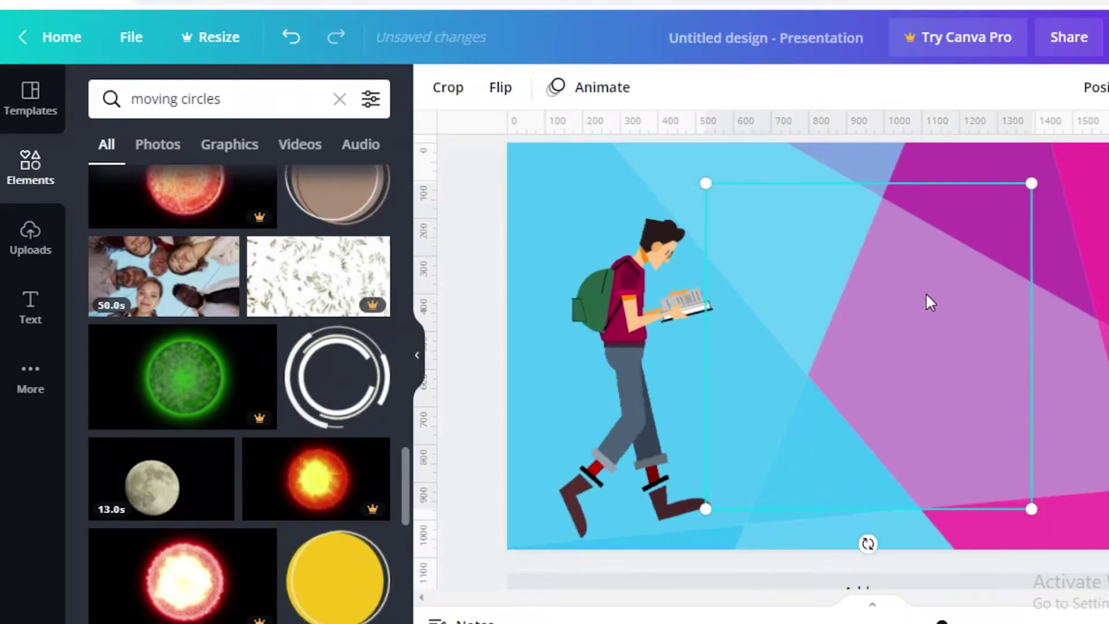
pyautogui.moveTo(953, 430); pyautogui.dragTo(811, 288)
pyautogui.moveTo(728, 218); pyautogui.dragTo(518, 166)
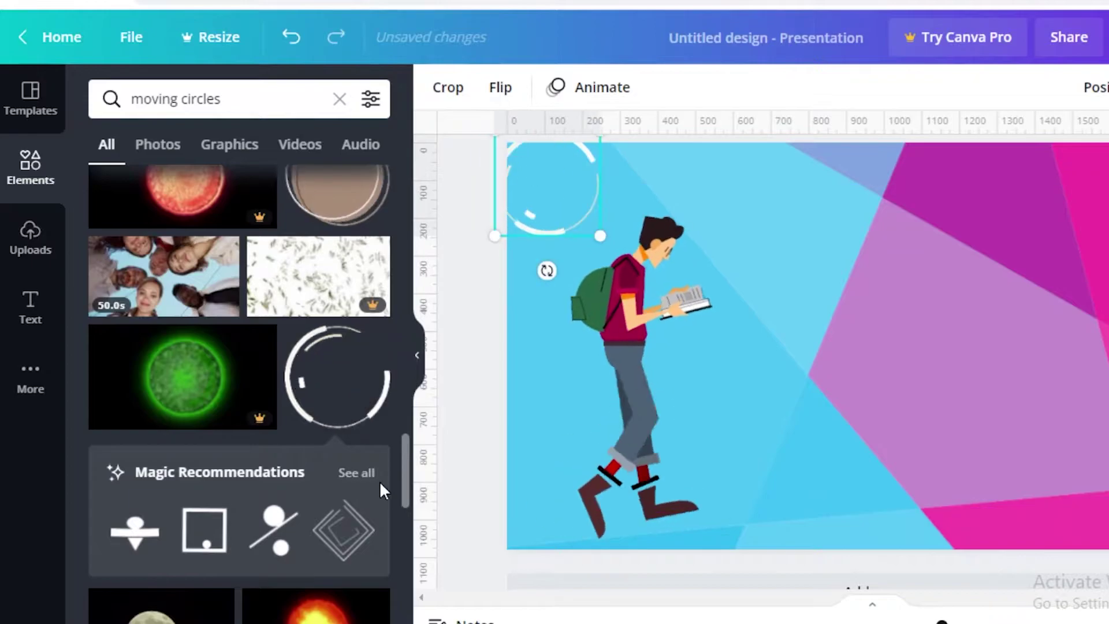
pyautogui.scroll(-2, 374, 470)
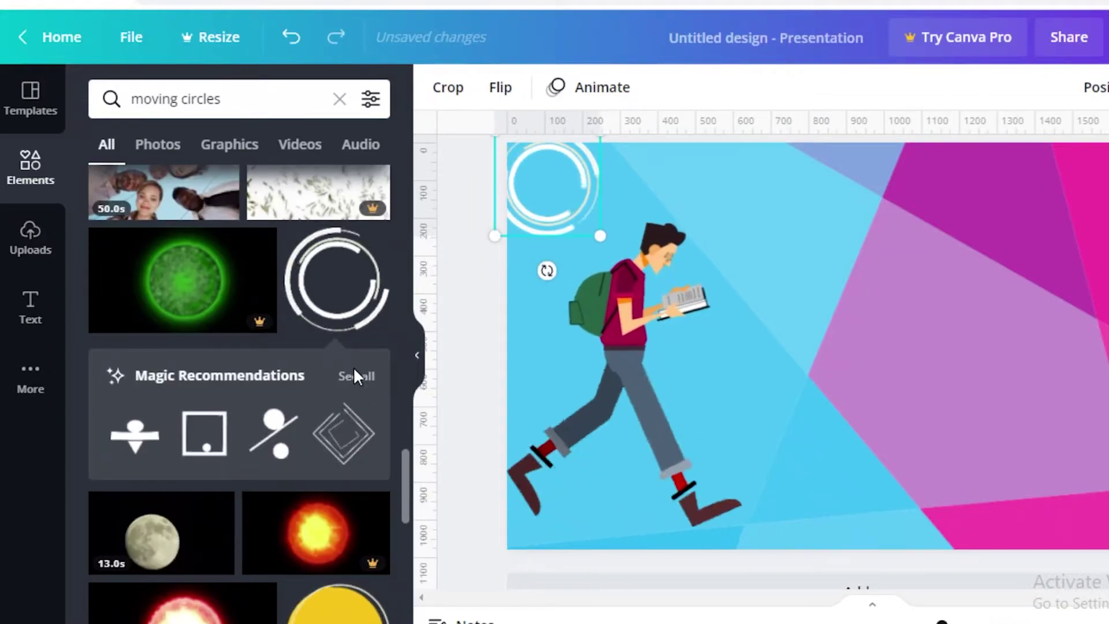
pyautogui.click(354, 376)
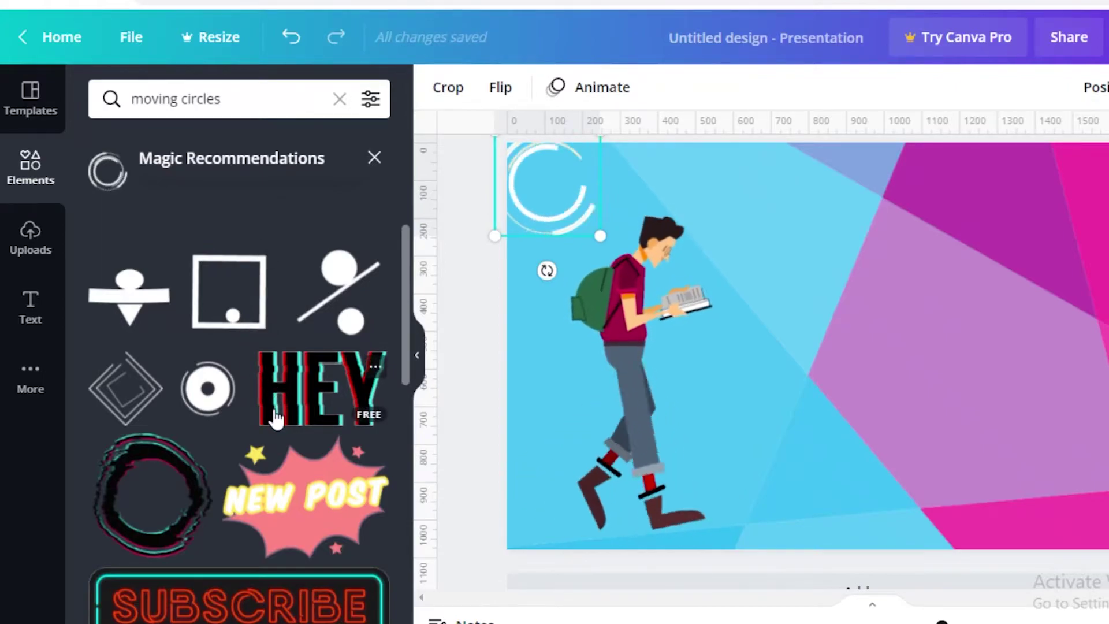
# Step: Add the BOOM explosion sticker and move it to the slide's lower right
pyautogui.scroll(-10, 322, 309)
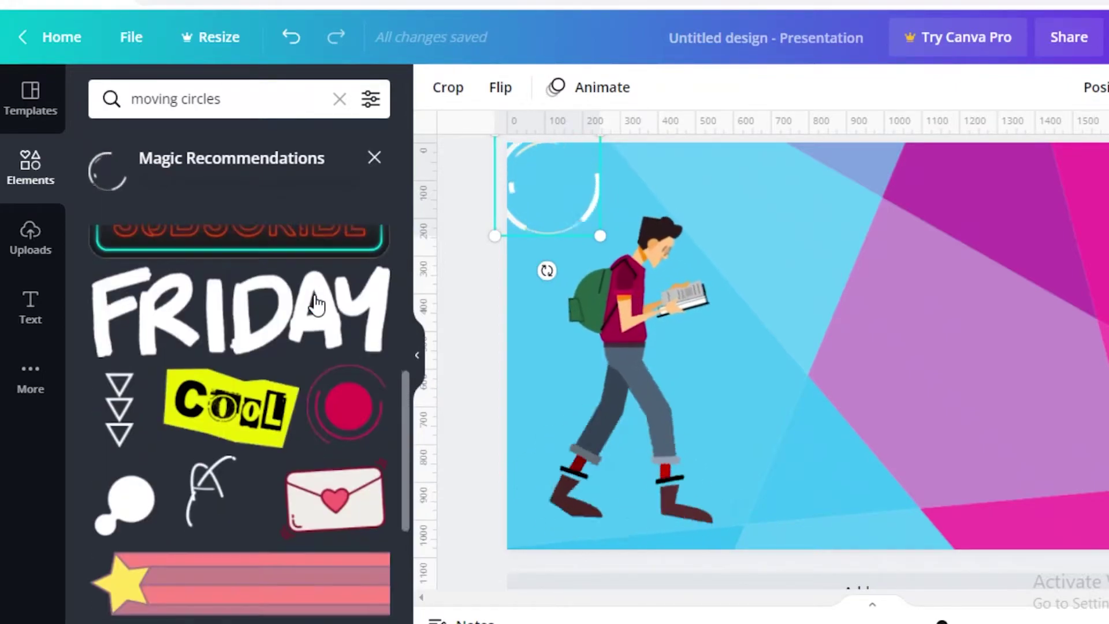
pyautogui.click(236, 479)
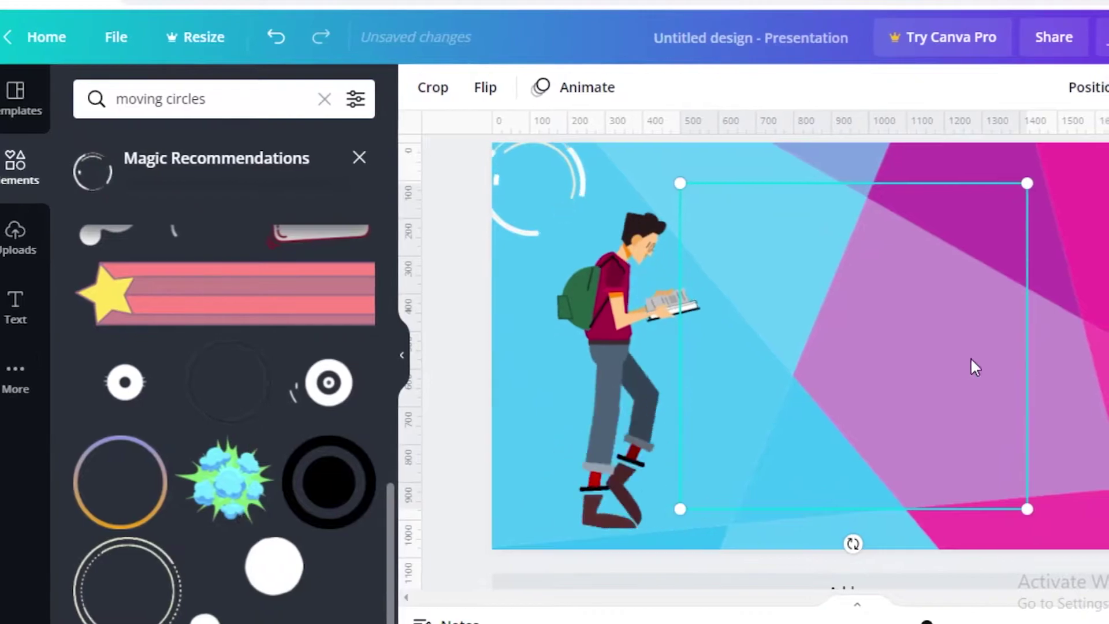
pyautogui.moveTo(829, 359); pyautogui.dragTo(1034, 495)
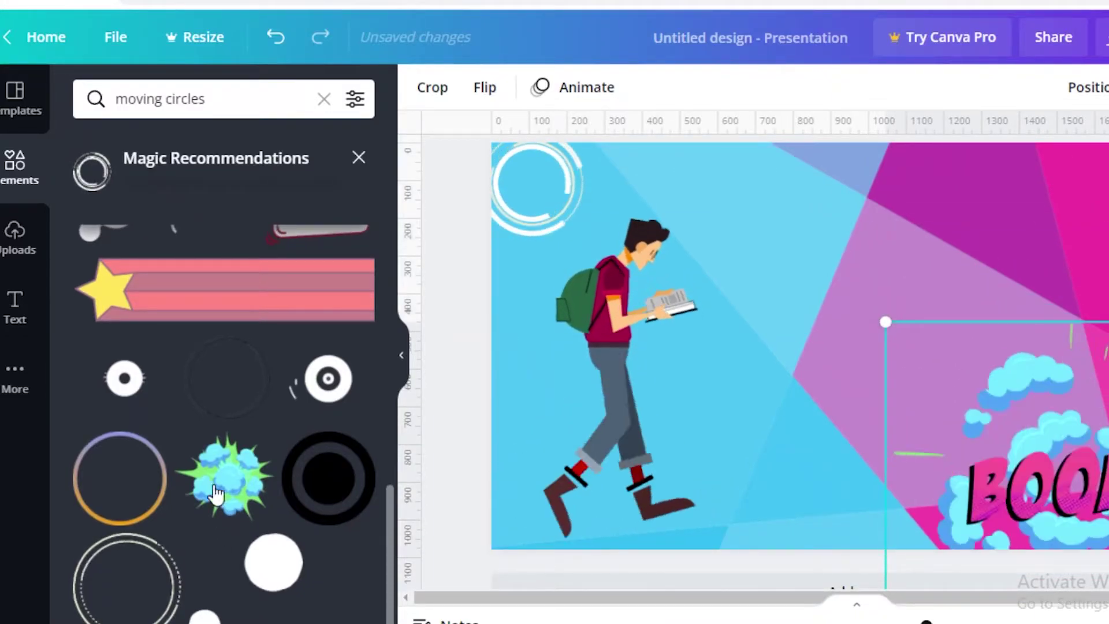
# Step: Drag the white triangles element onto the left of the page
pyautogui.scroll(2, 227, 407)
pyautogui.scroll(6, 229, 424)
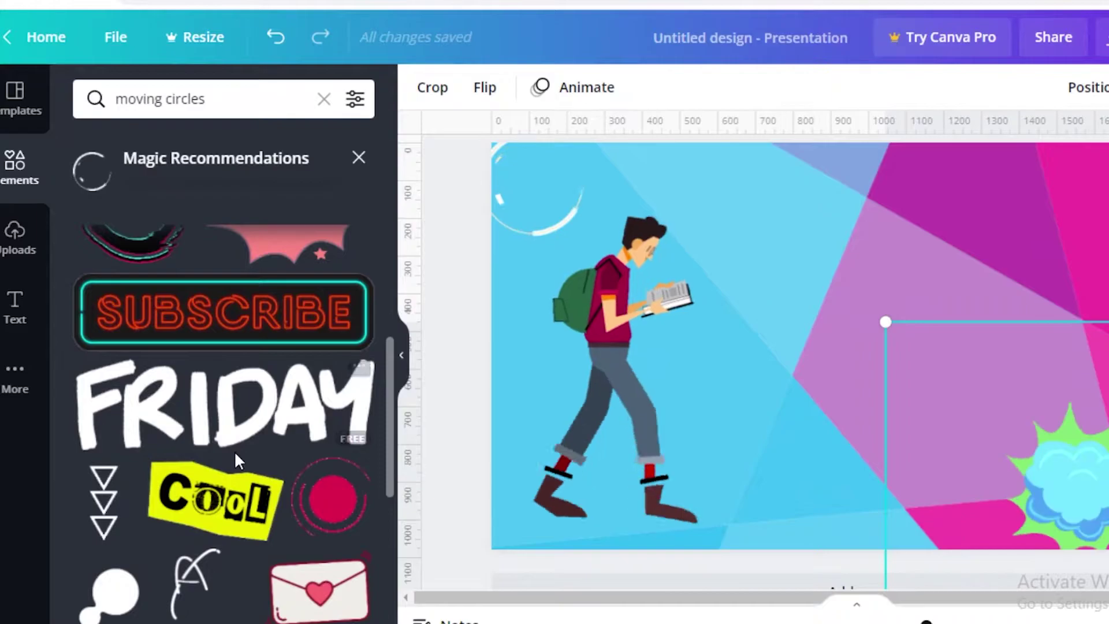
pyautogui.scroll(-2, 260, 439)
pyautogui.scroll(2, 291, 413)
pyautogui.moveTo(104, 499); pyautogui.dragTo(532, 361)
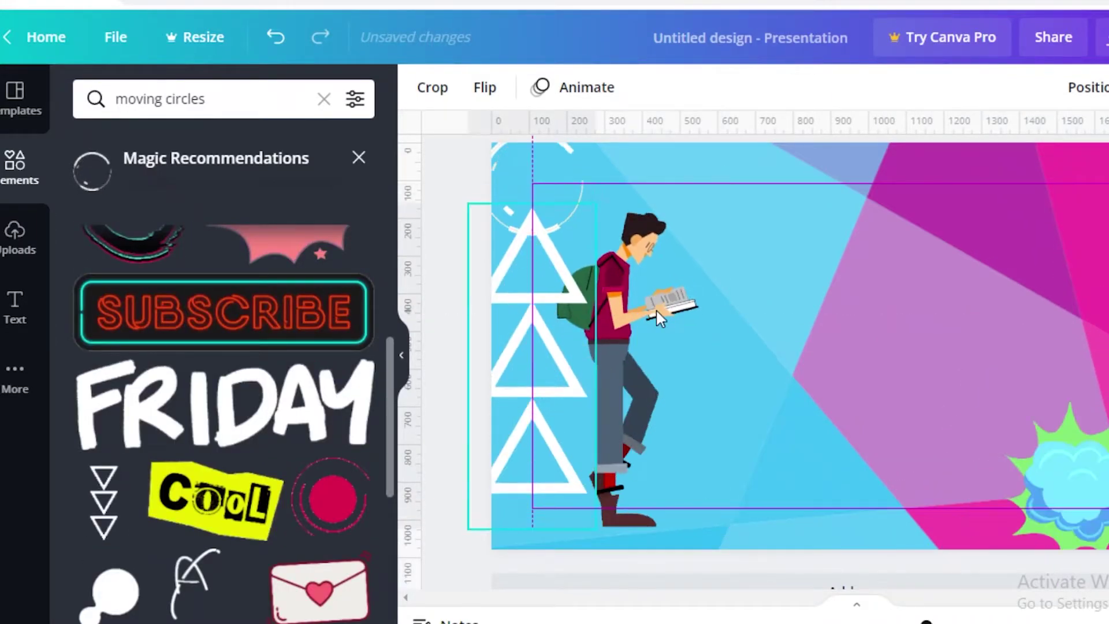
pyautogui.click(810, 303)
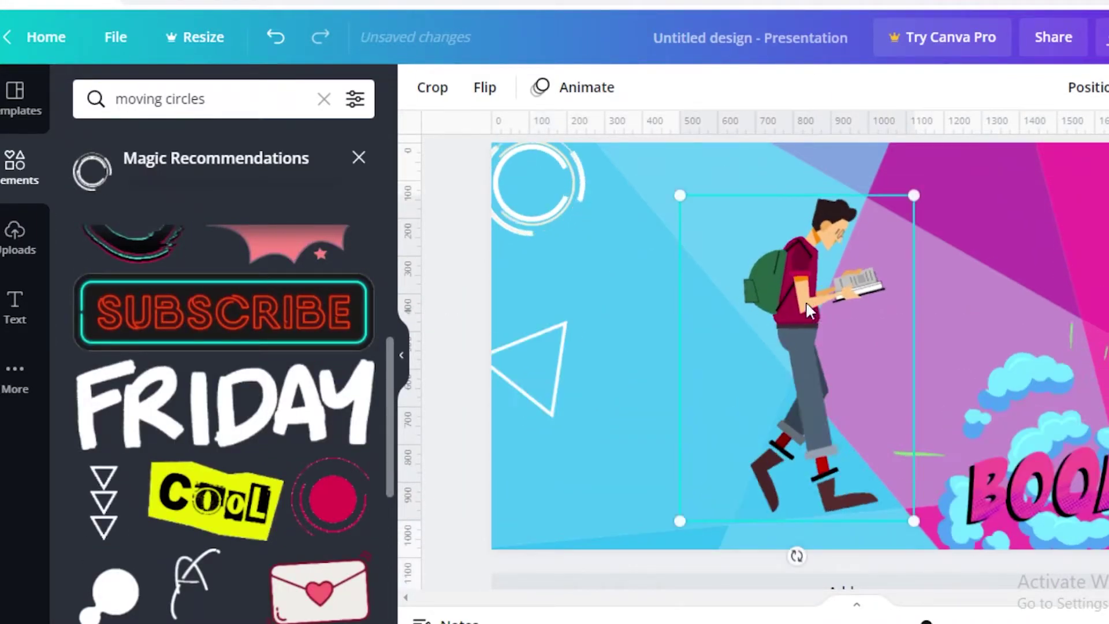
# Step: Flip the walking man horizontally, move him to the right edge, and centre the BOOM burst
pyautogui.rightClick(805, 300)
pyautogui.click(456, 85)
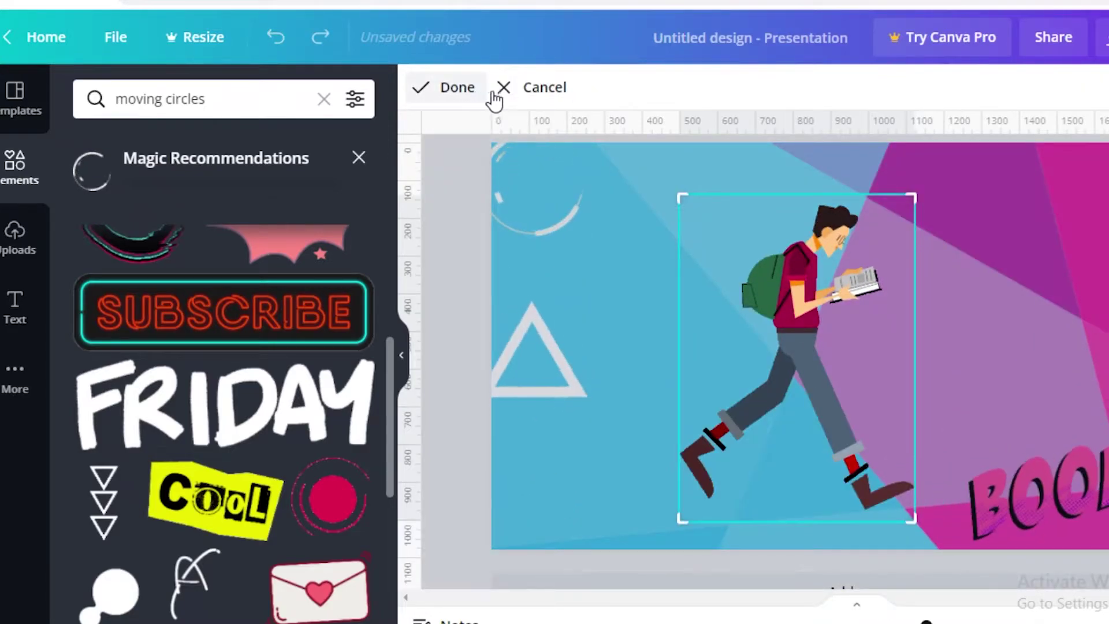
pyautogui.click(494, 100)
pyautogui.click(485, 88)
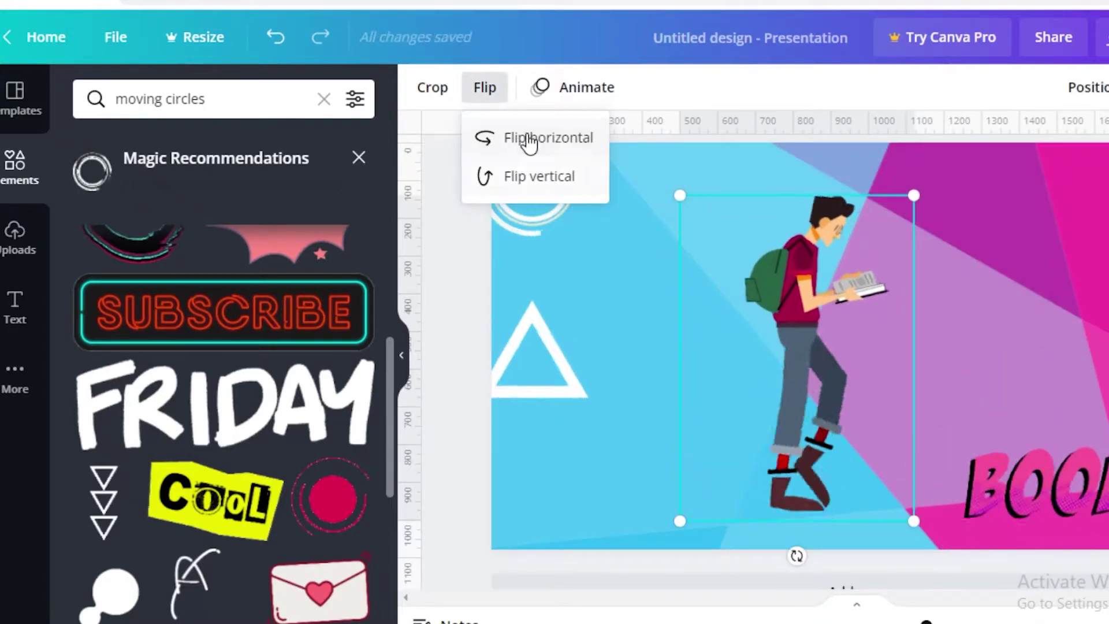
pyautogui.click(527, 141)
pyautogui.moveTo(785, 329); pyautogui.dragTo(1103, 337)
pyautogui.moveTo(1097, 476); pyautogui.dragTo(840, 345)
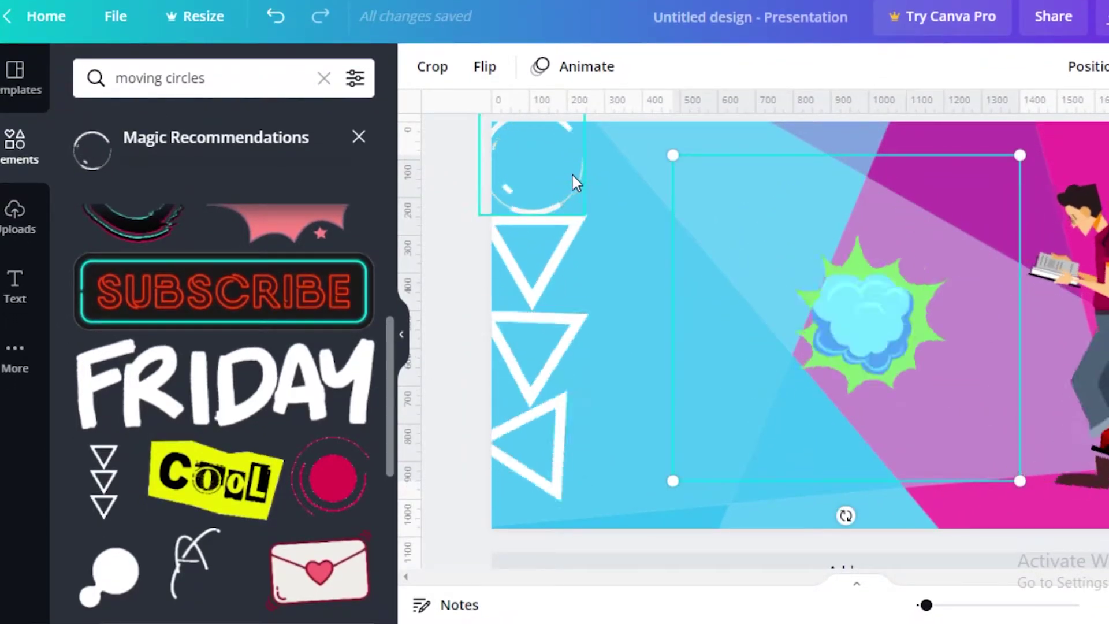
# Step: Move the white circle right, nudge the BOOM burst left, and add a blank second page
pyautogui.moveTo(570, 173); pyautogui.dragTo(1108, 175)
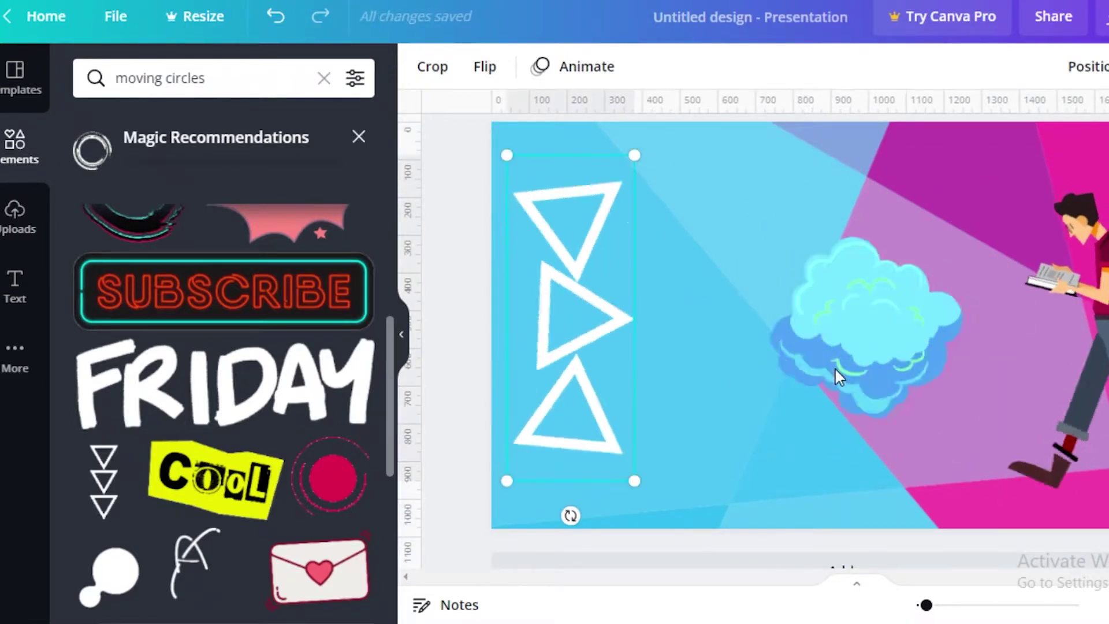
pyautogui.moveTo(821, 318); pyautogui.dragTo(818, 317)
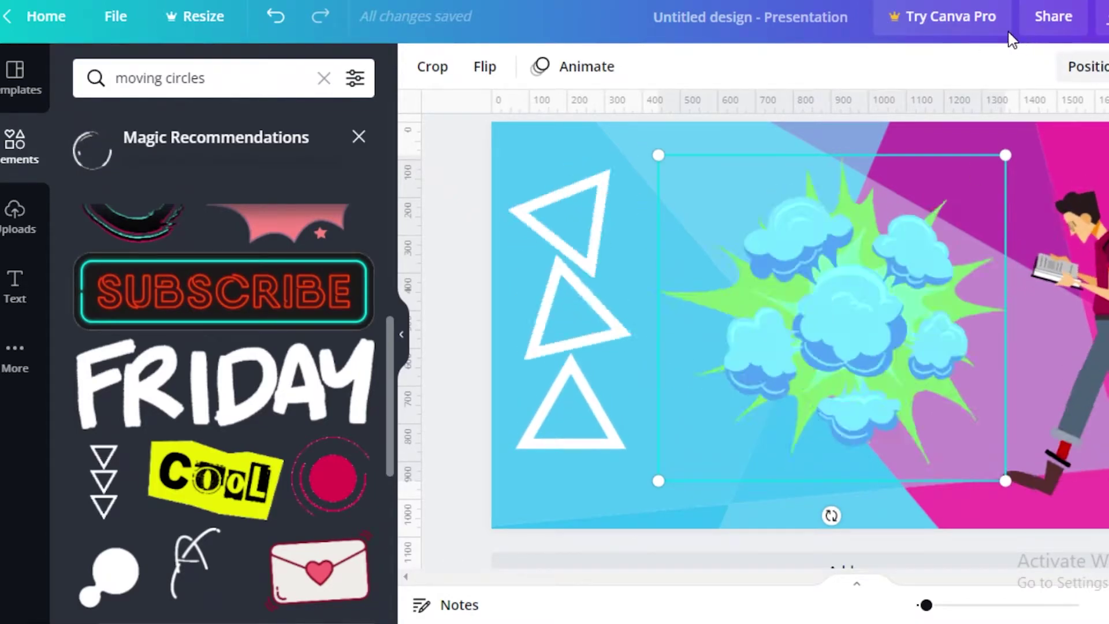
pyautogui.scroll(-5, 315, 328)
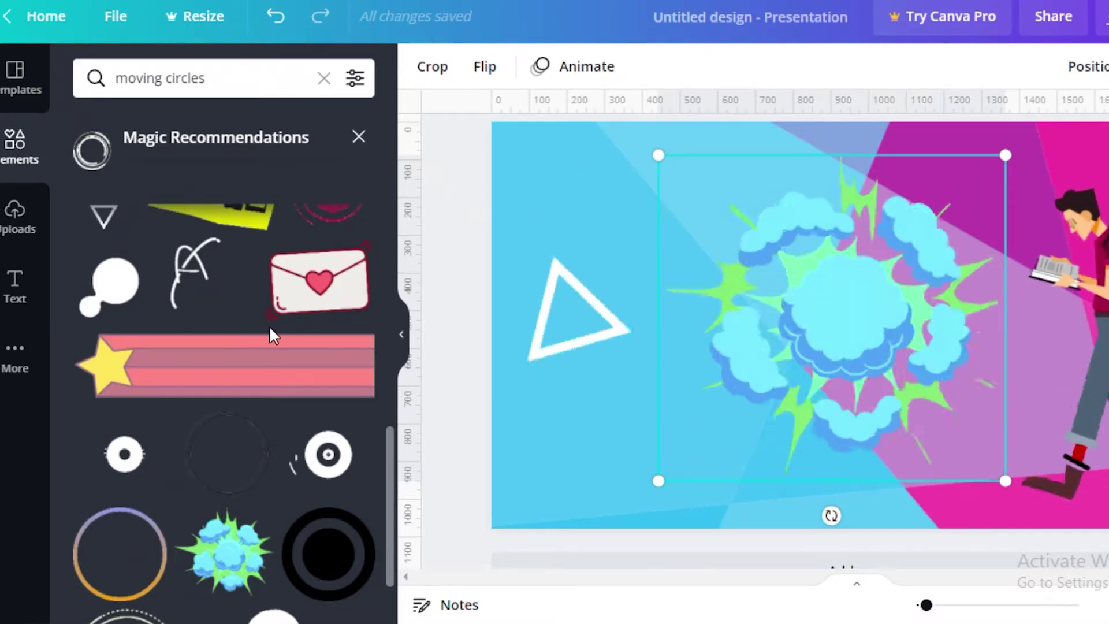
pyautogui.scroll(-1, 139, 399)
pyautogui.scroll(-1, 150, 375)
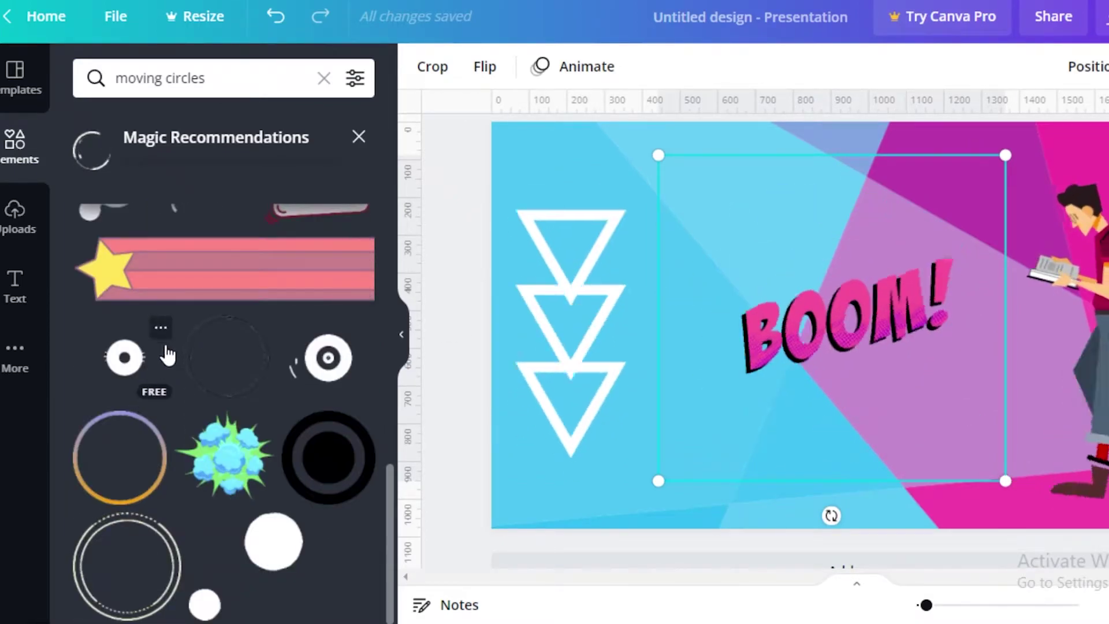
pyautogui.scroll(3, 231, 381)
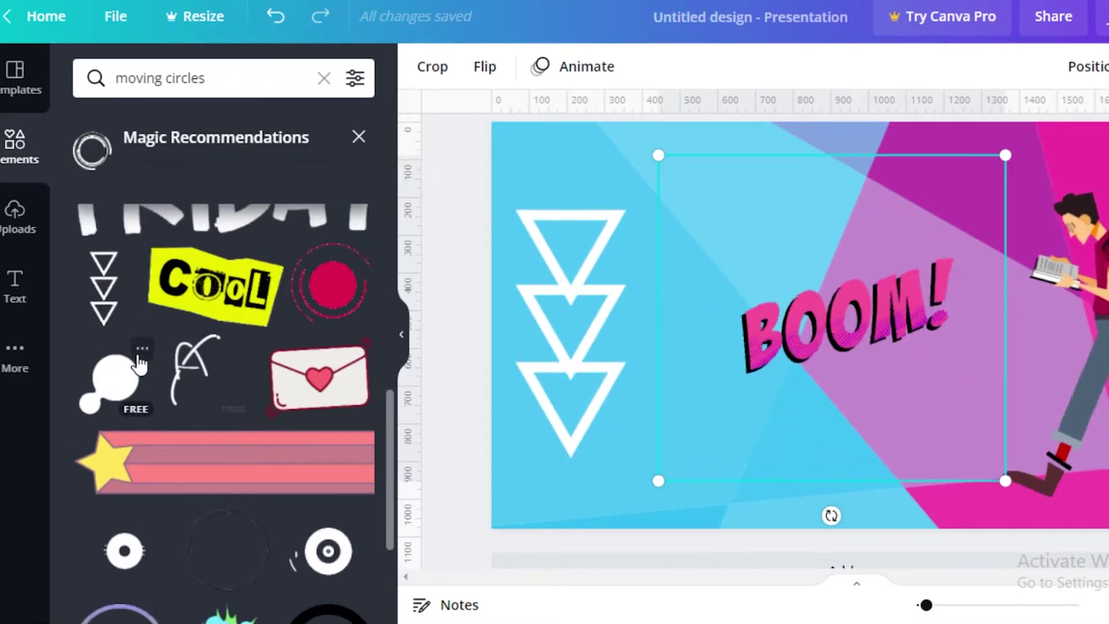
pyautogui.scroll(5, 222, 370)
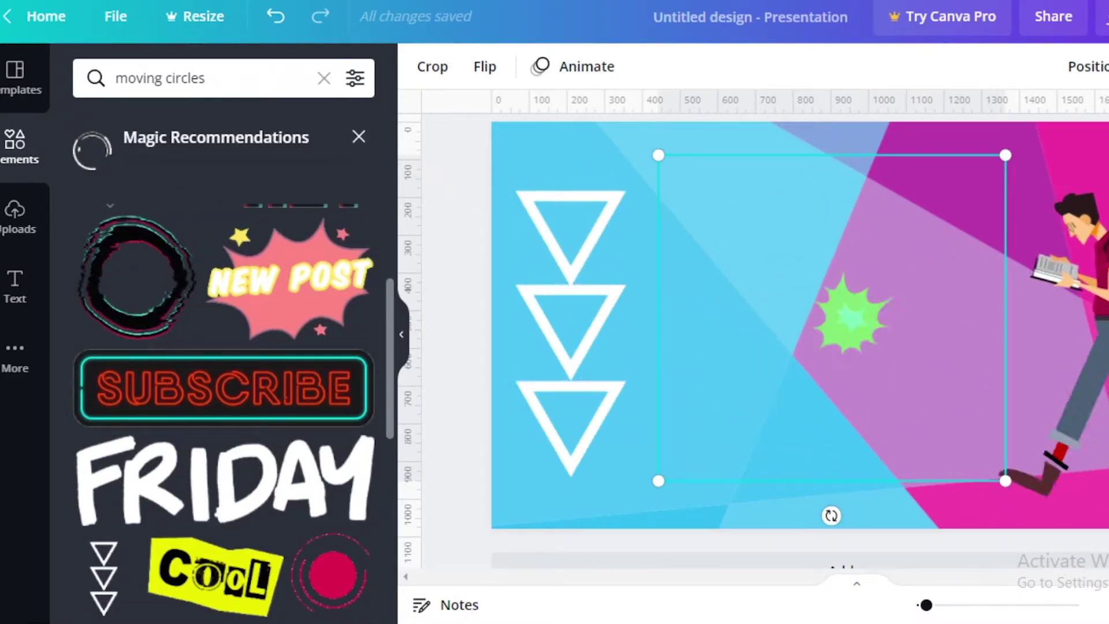
pyautogui.scroll(-1, 950, 347)
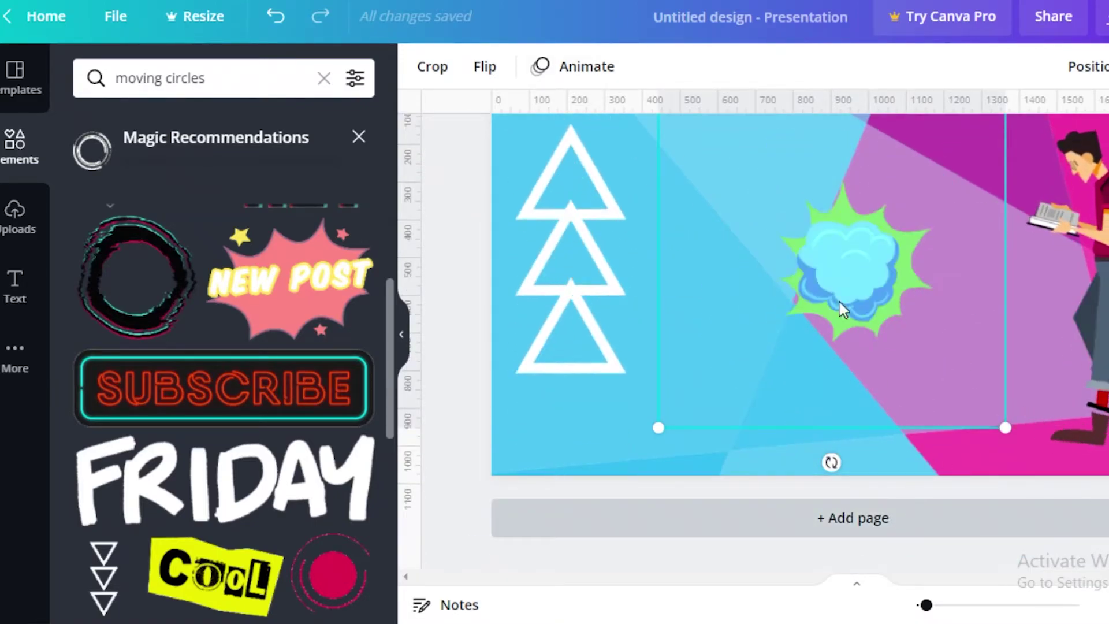
pyautogui.click(904, 516)
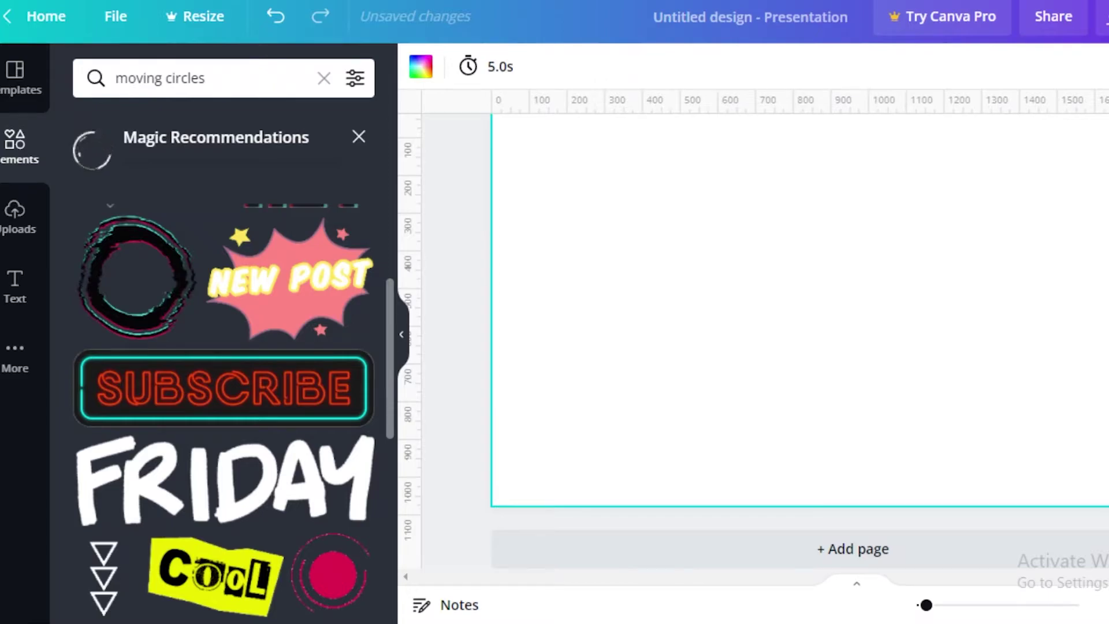
# Step: From the Home page, pick the Video category and start a blank Video design
pyautogui.scroll(5, 957, 218)
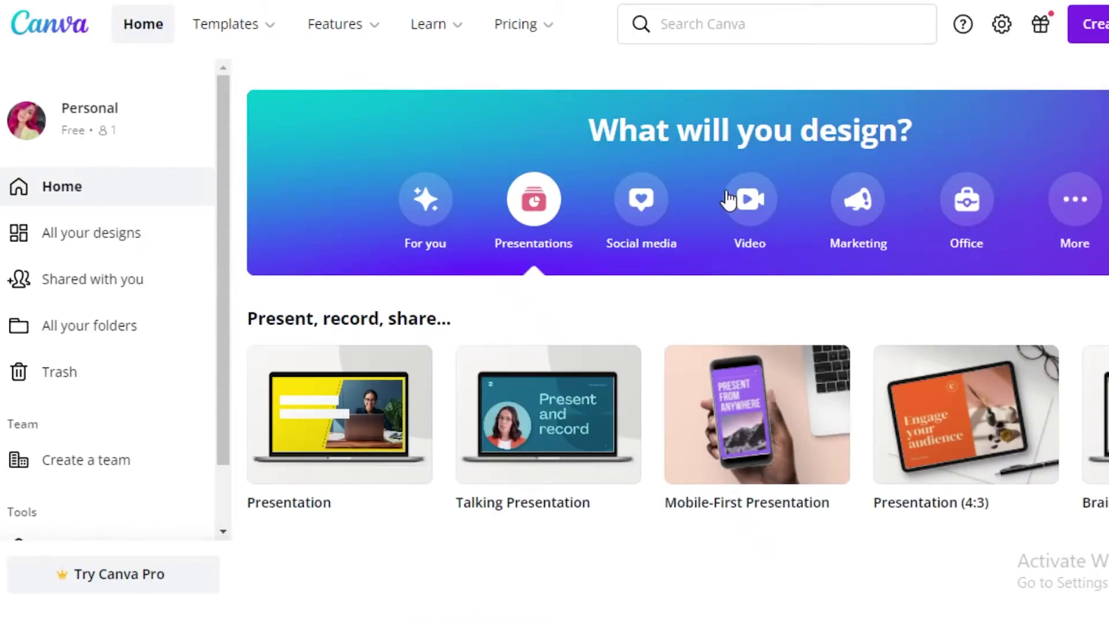
pyautogui.click(742, 218)
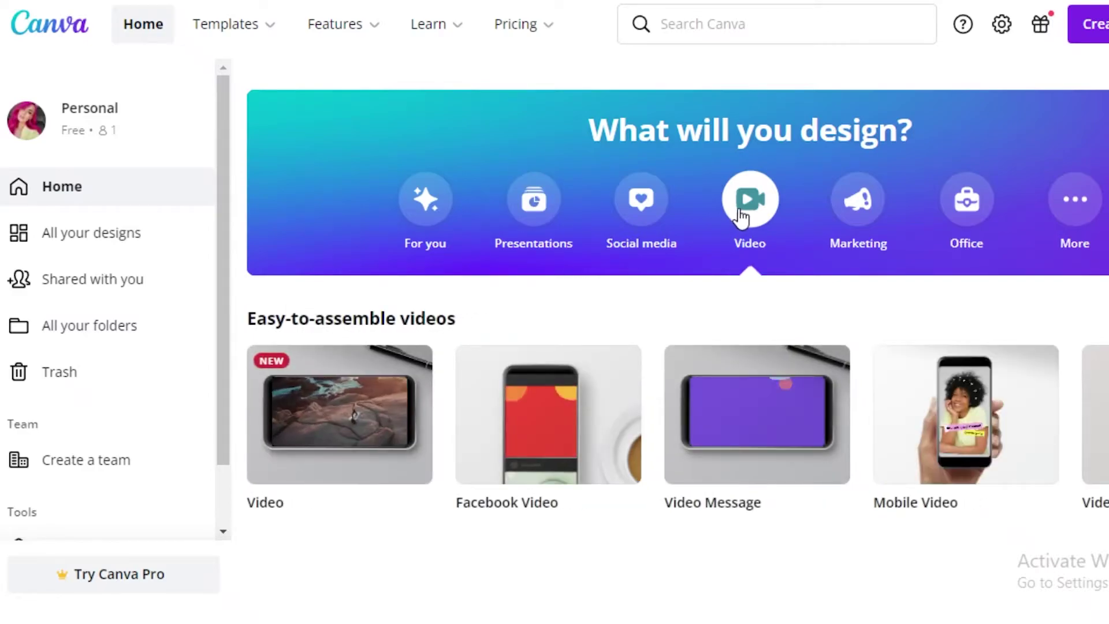
pyautogui.click(326, 401)
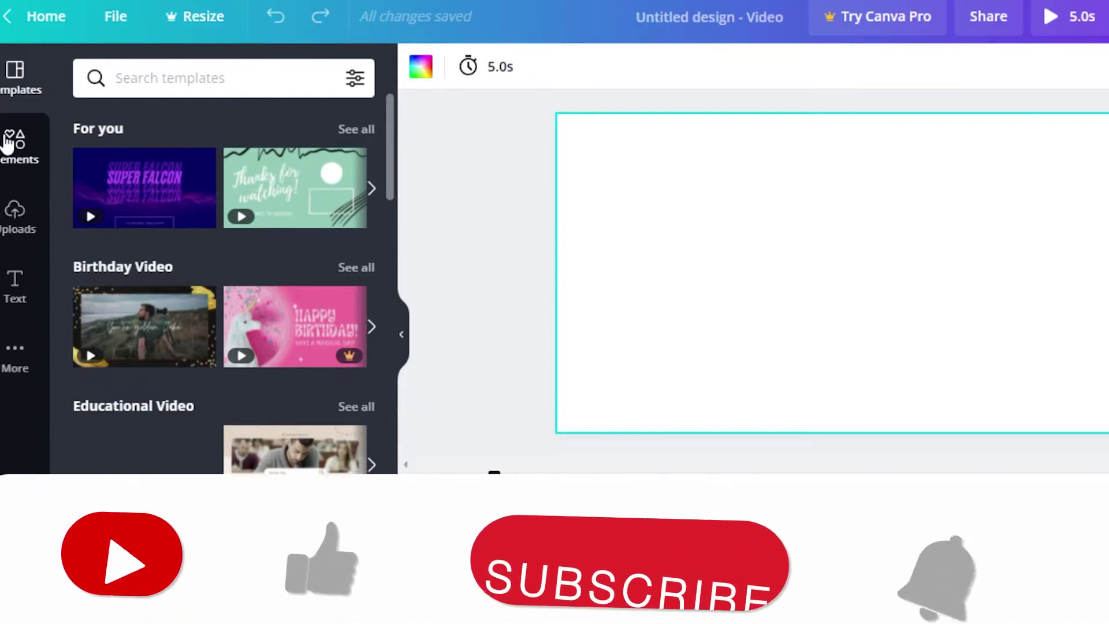
# Step: Add the BOOM sticker from Elements to the video page, shift it right, and preview playback
pyautogui.click(24, 167)
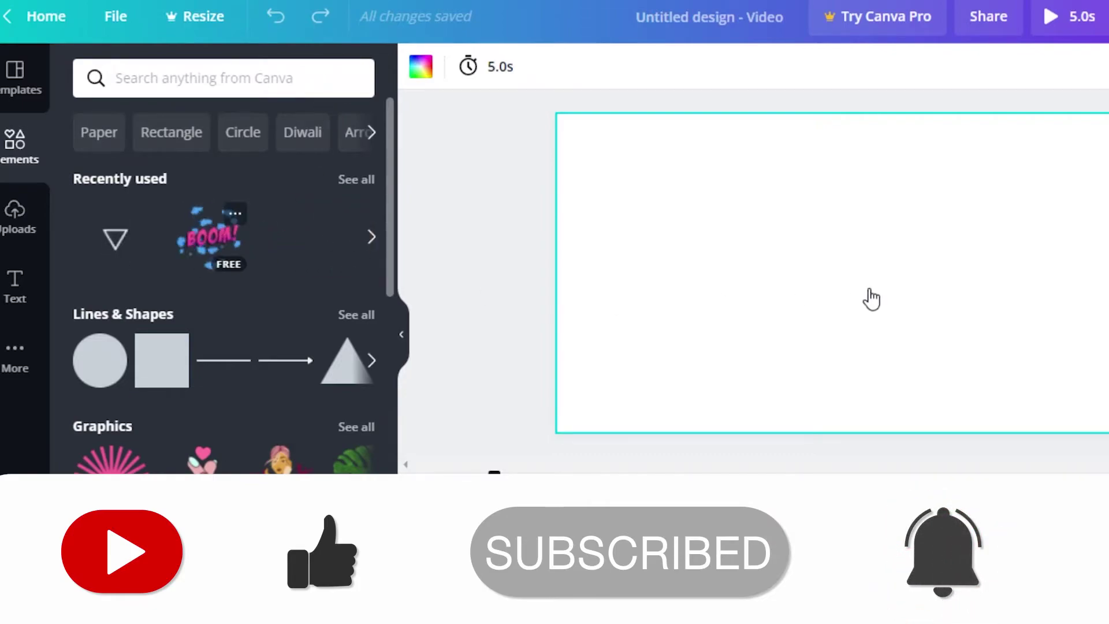
pyautogui.click(211, 237)
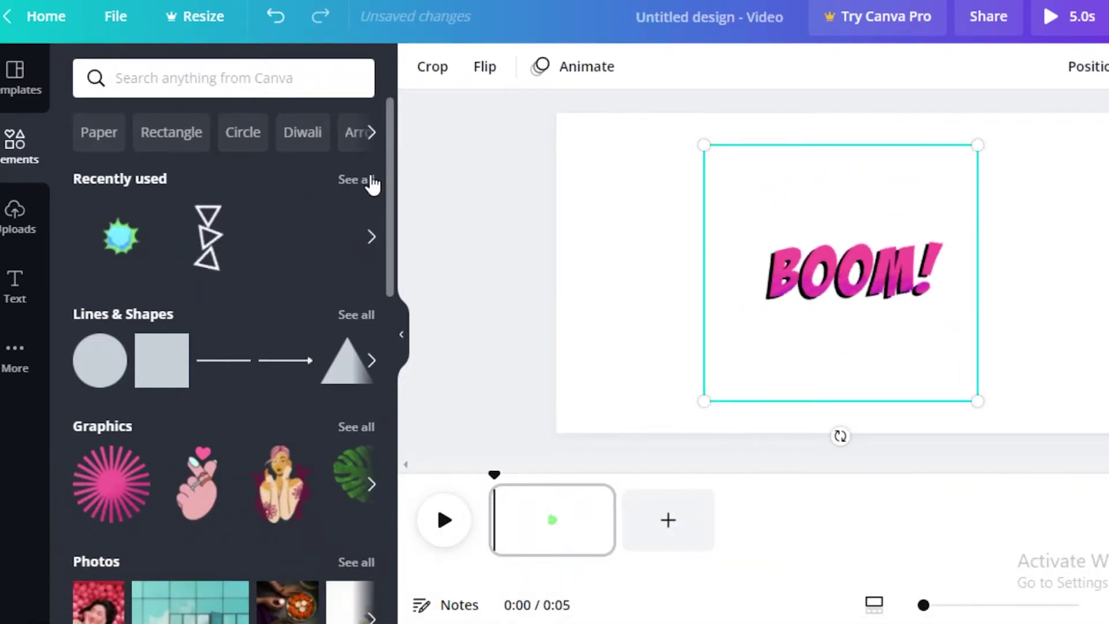
pyautogui.click(372, 184)
pyautogui.moveTo(892, 266); pyautogui.dragTo(909, 263)
pyautogui.click(464, 522)
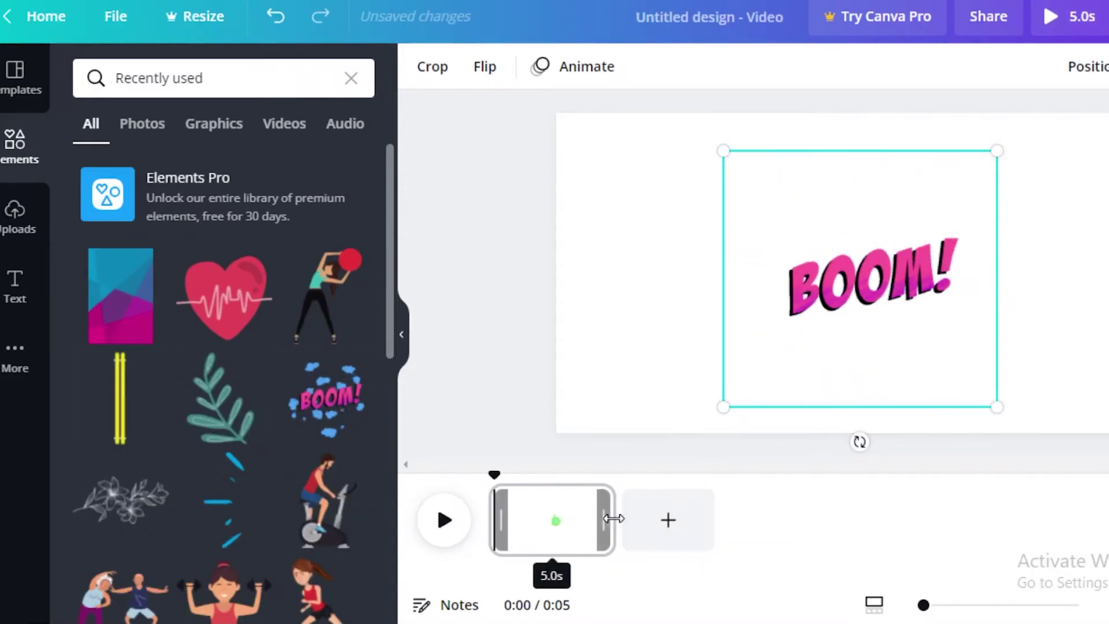
# Step: Lengthen the first page to 10.5 s, add a blank second page, and enlarge the BOOM sticker
pyautogui.moveTo(613, 518); pyautogui.dragTo(768, 537)
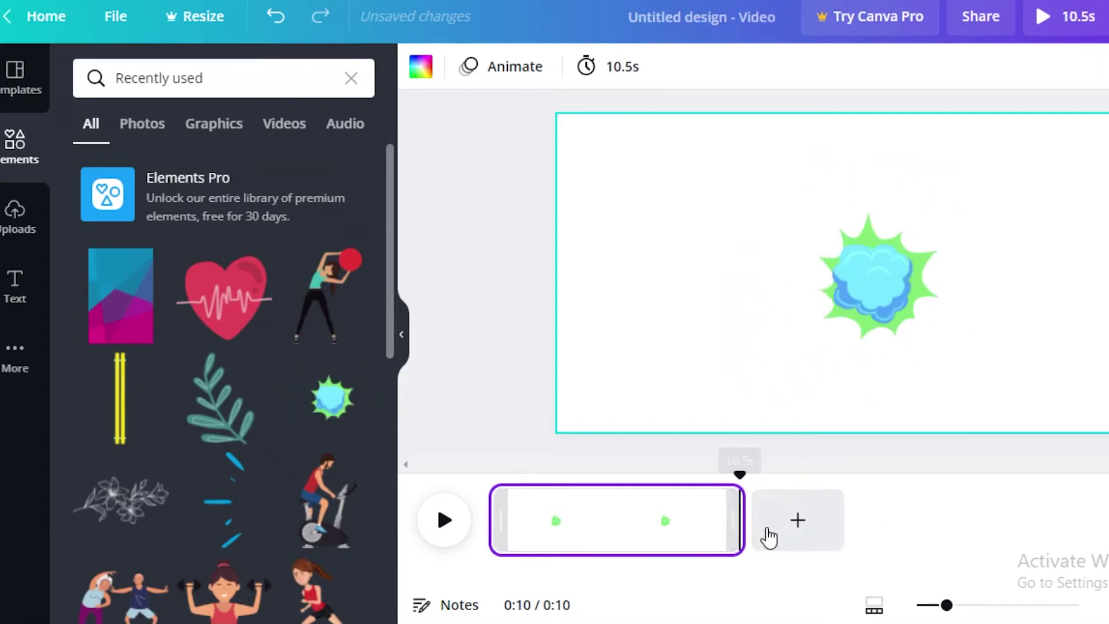
pyautogui.click(799, 528)
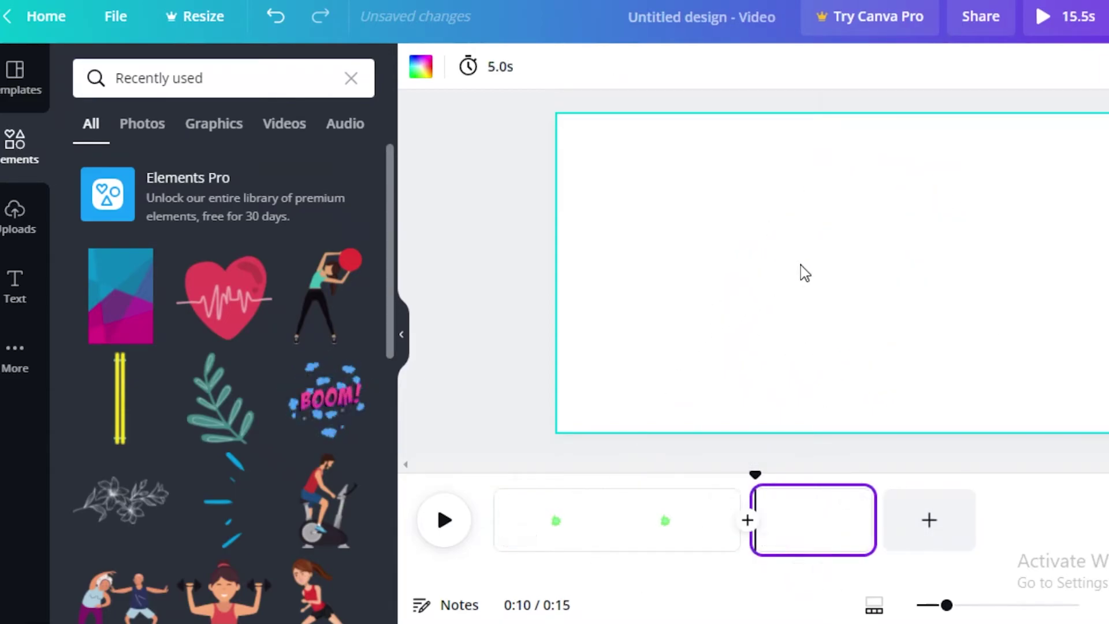
pyautogui.click(705, 519)
pyautogui.click(737, 255)
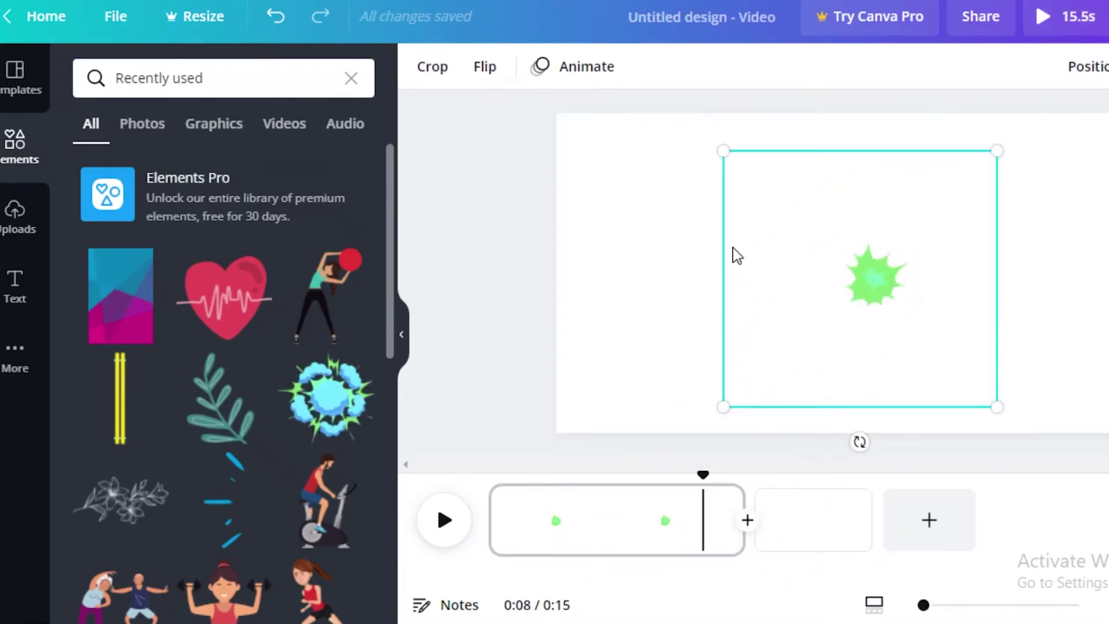
pyautogui.moveTo(996, 151); pyautogui.dragTo(1029, 137)
pyautogui.moveTo(1030, 136); pyautogui.dragTo(1055, 96)
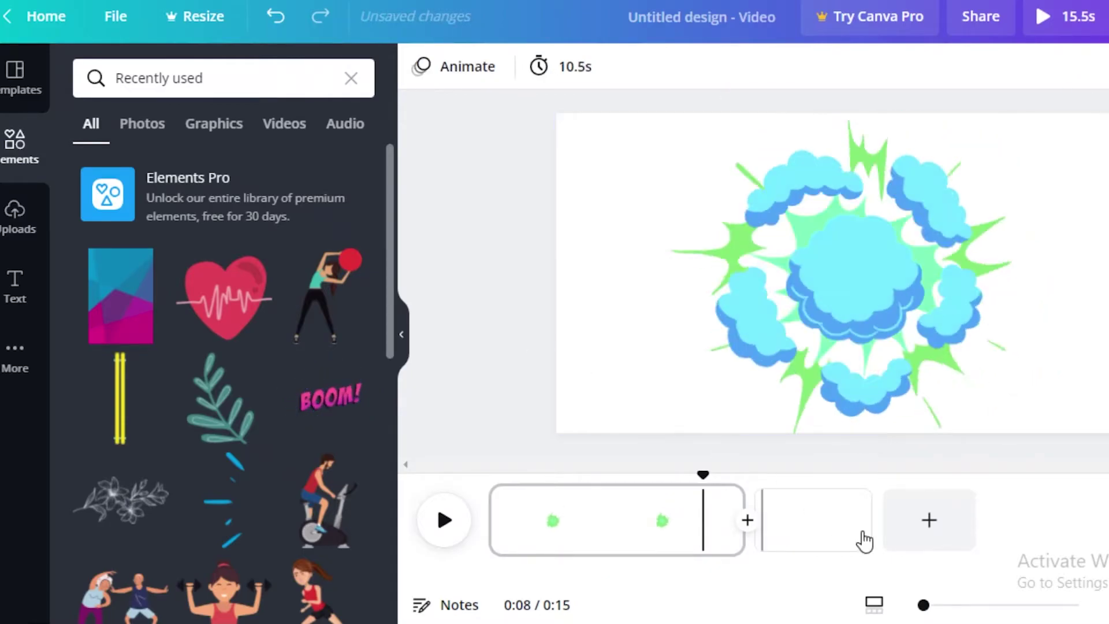
pyautogui.click(861, 535)
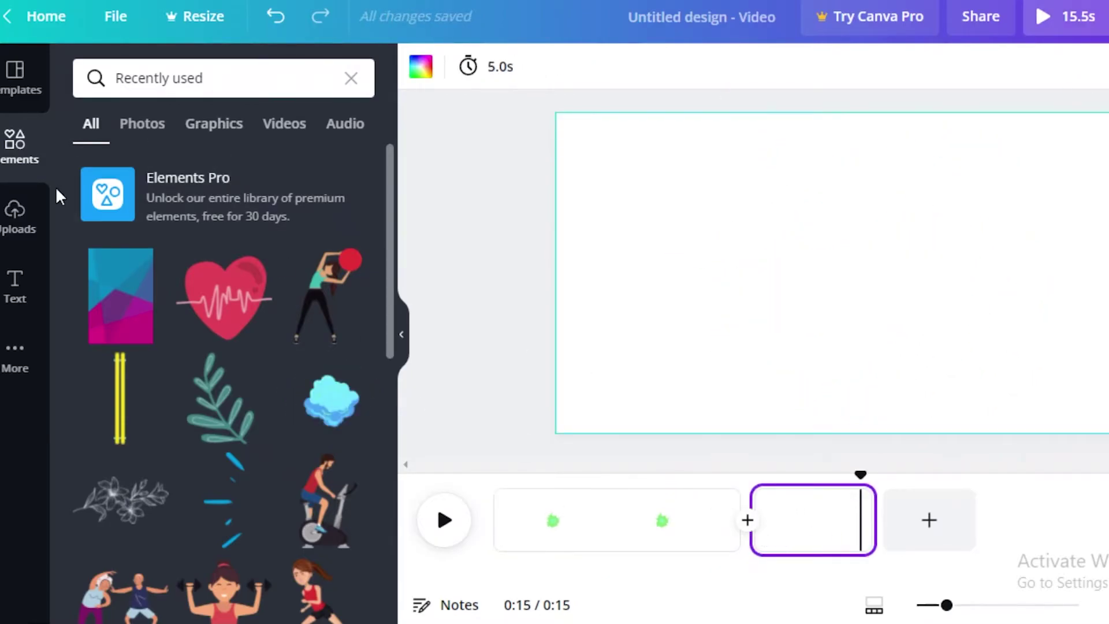
# Step: Search the text styles for 'welcome' and add the BOO! style to page 2
pyautogui.click(15, 300)
pyautogui.click(230, 72)
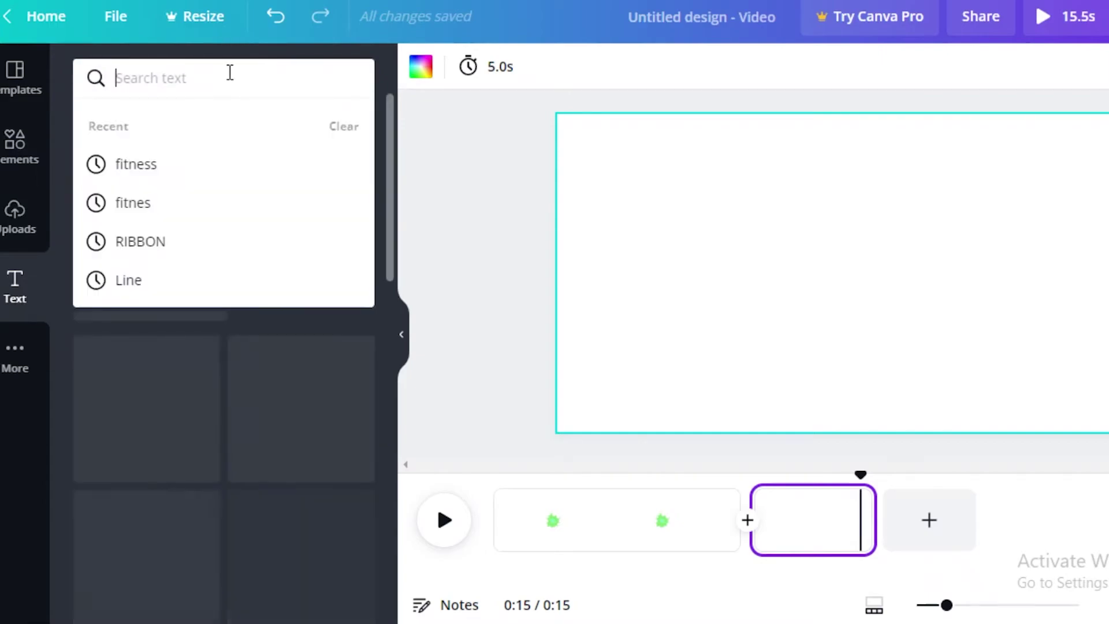
pyautogui.write('welco')
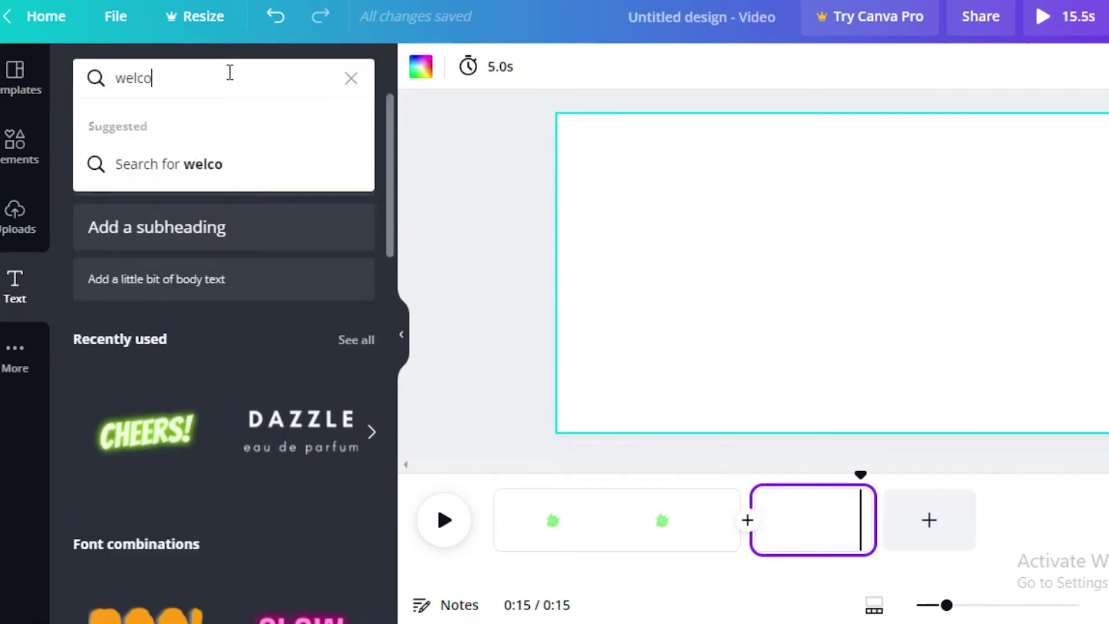
pyautogui.write('me b')
pyautogui.press('BackSpace')
pyautogui.scroll(-3, 306, 237)
pyautogui.click(166, 229)
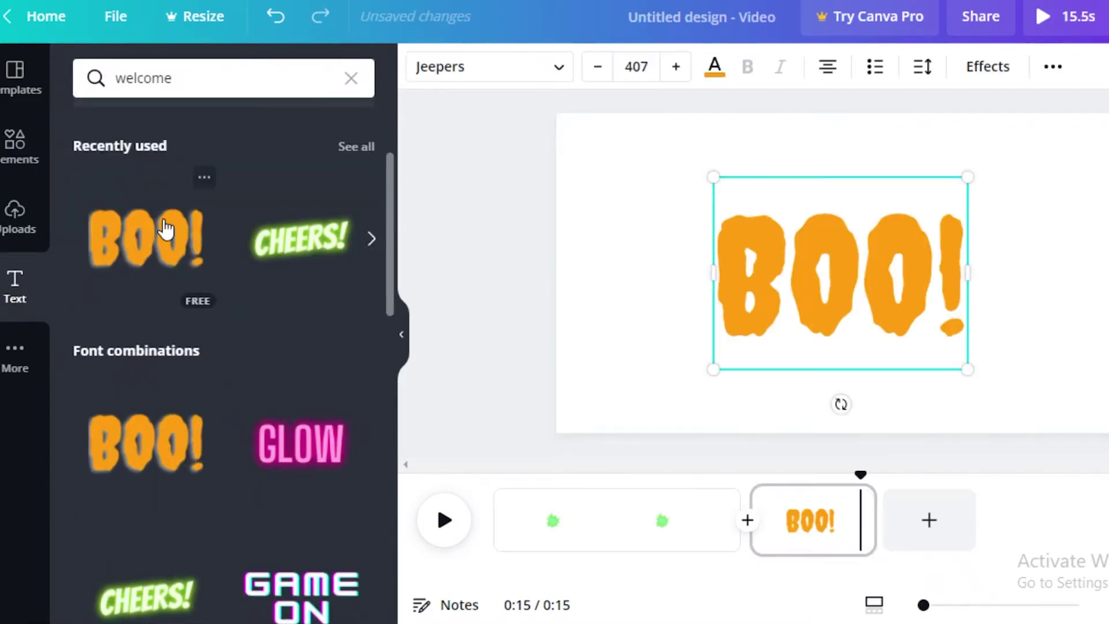
# Step: Replace the text with 'WELCOME BACK!' and preview the 15.5-second video
pyautogui.doubleClick(870, 251)
pyautogui.write('WELCOME BACK')
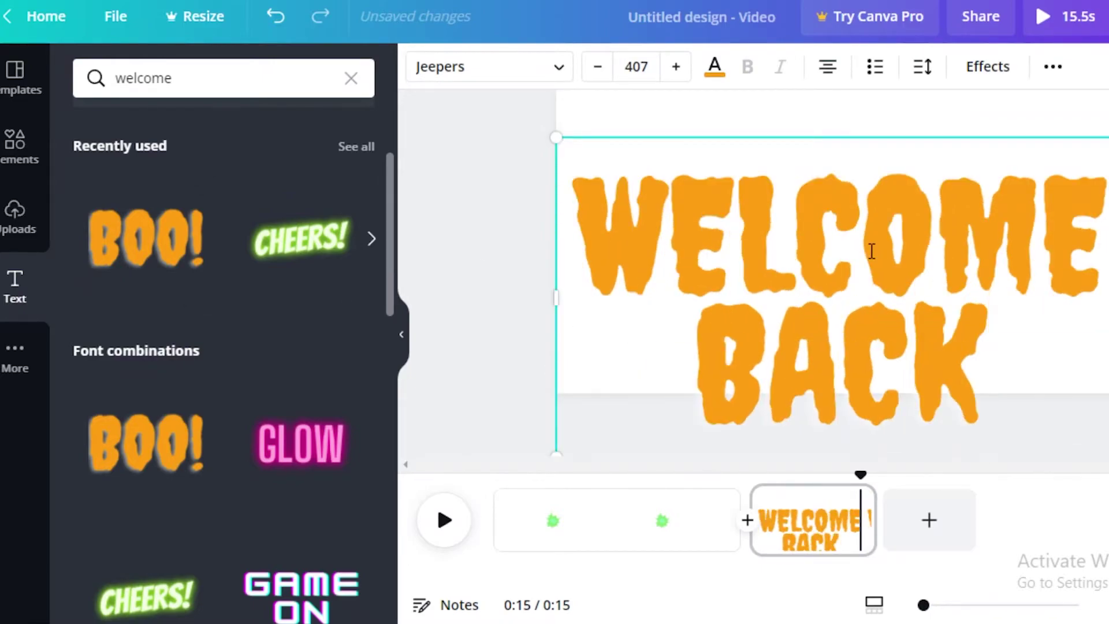
pyautogui.write('!')
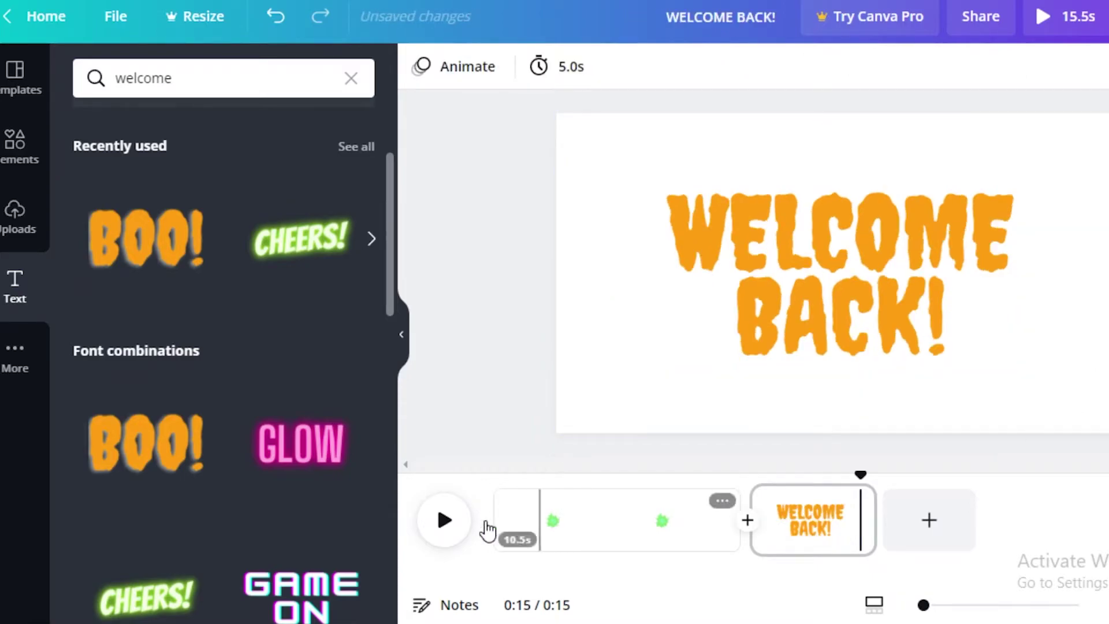
pyautogui.click(445, 522)
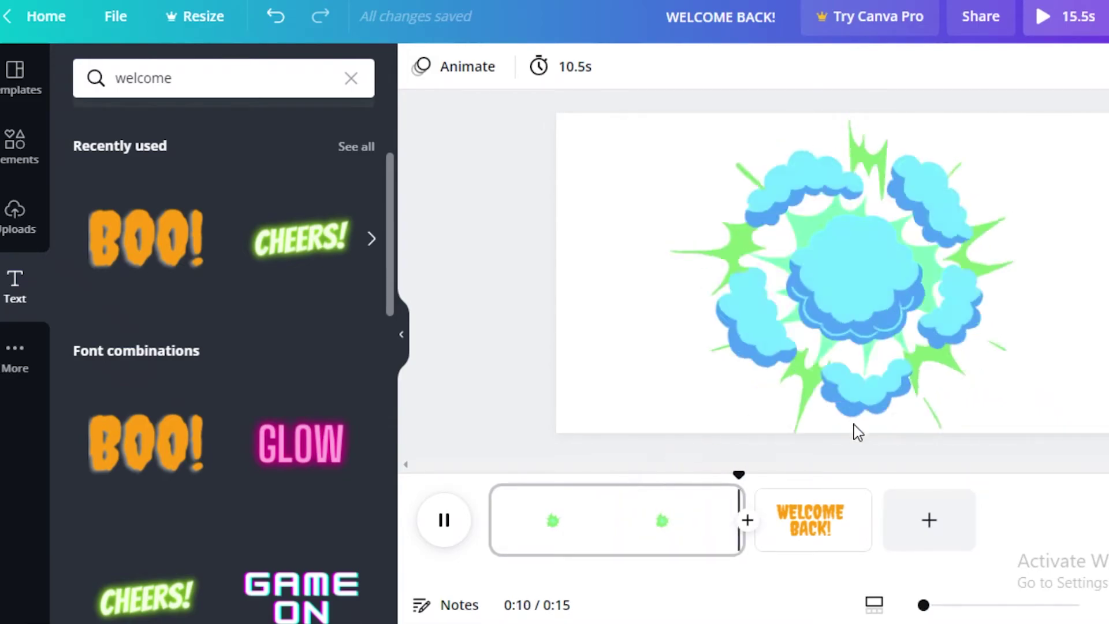
pyautogui.click(759, 537)
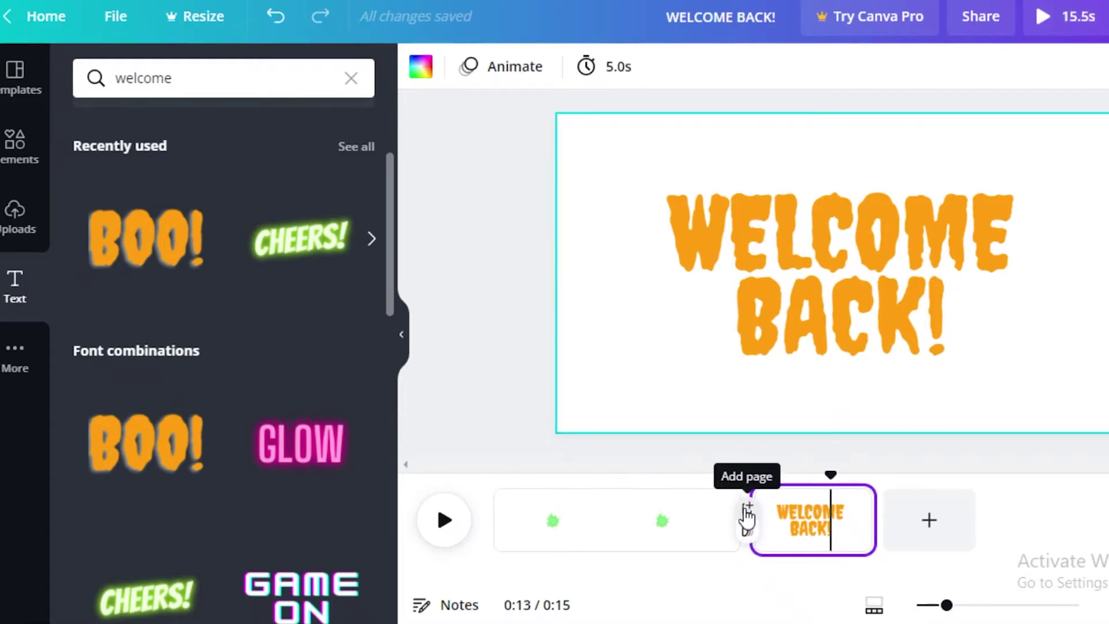
# Step: Add a transition between pages 1 and 2, trying Slide, Circle Wipe and Line Wipe before choosing Dissolve
pyautogui.click(745, 468)
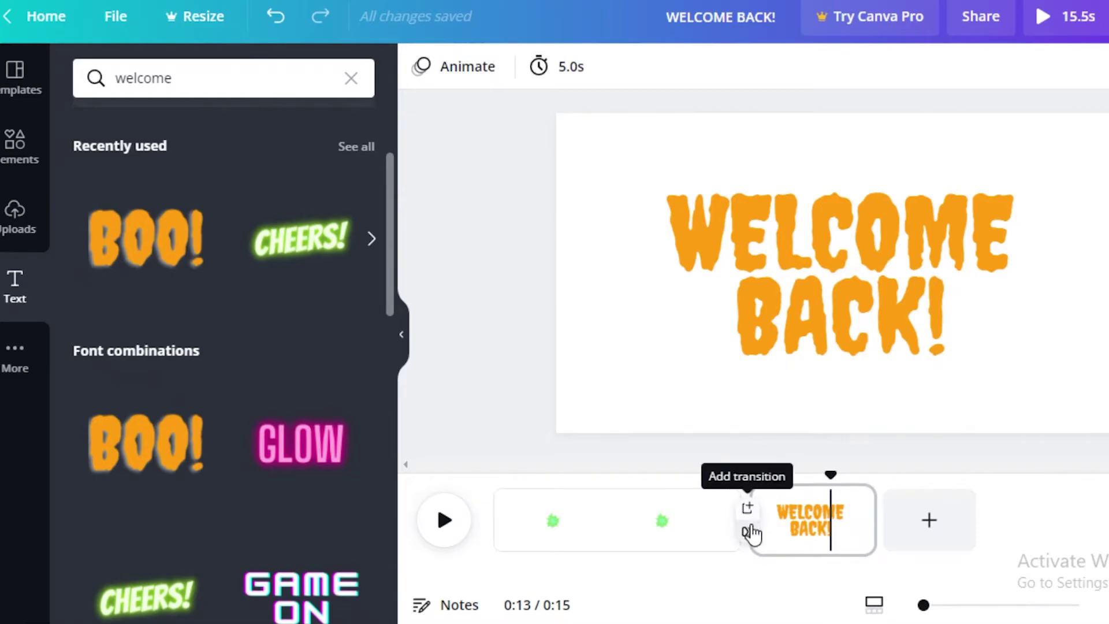
pyautogui.click(750, 531)
pyautogui.click(224, 196)
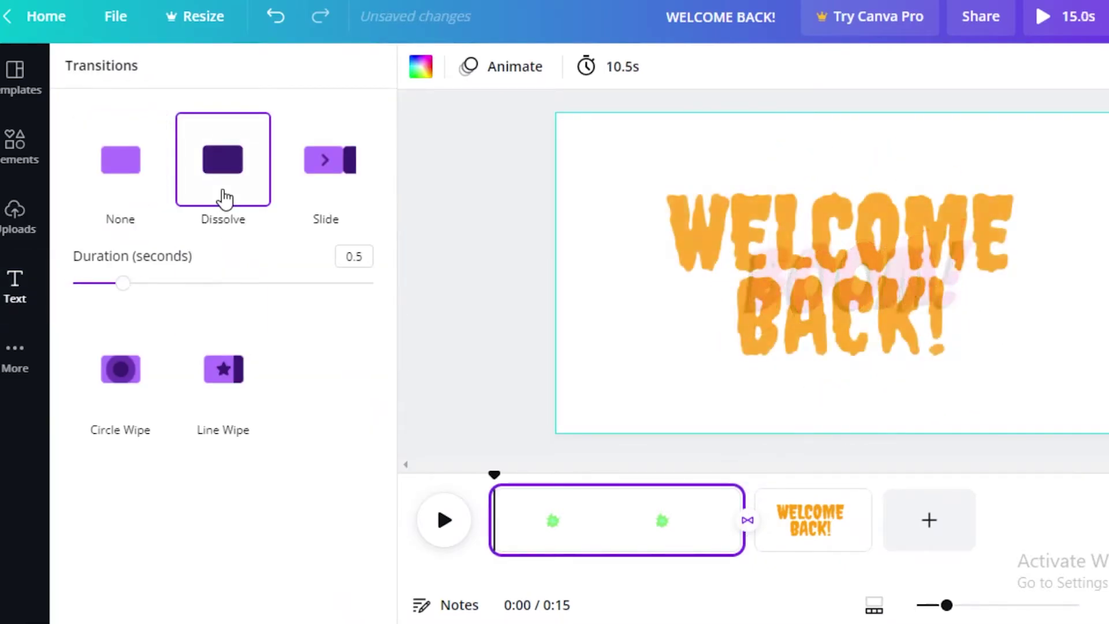
pyautogui.click(285, 185)
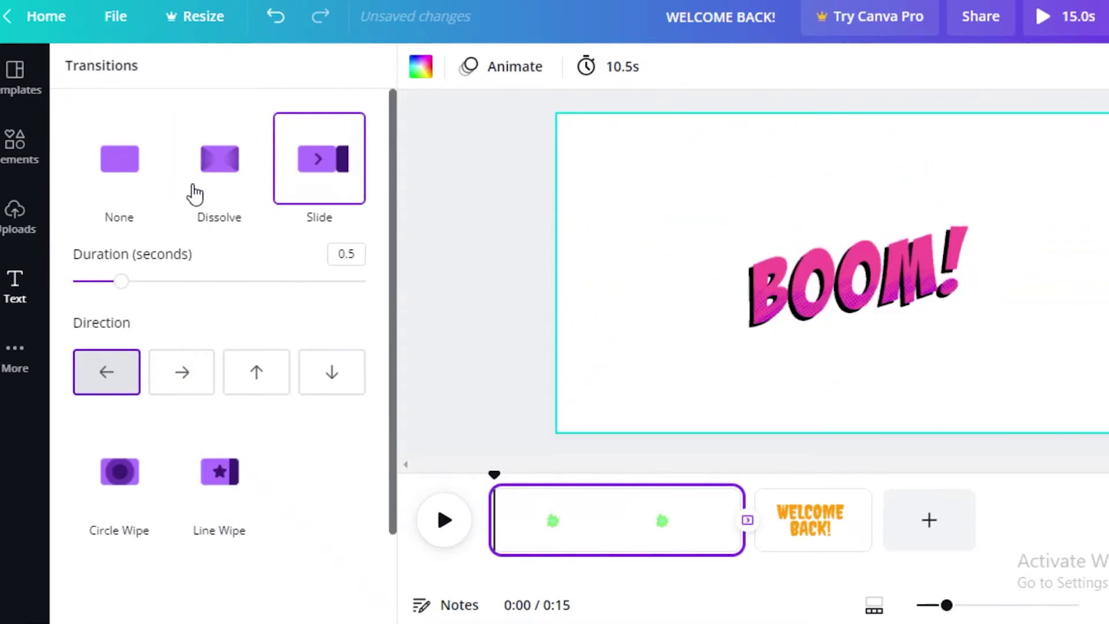
pyautogui.click(129, 196)
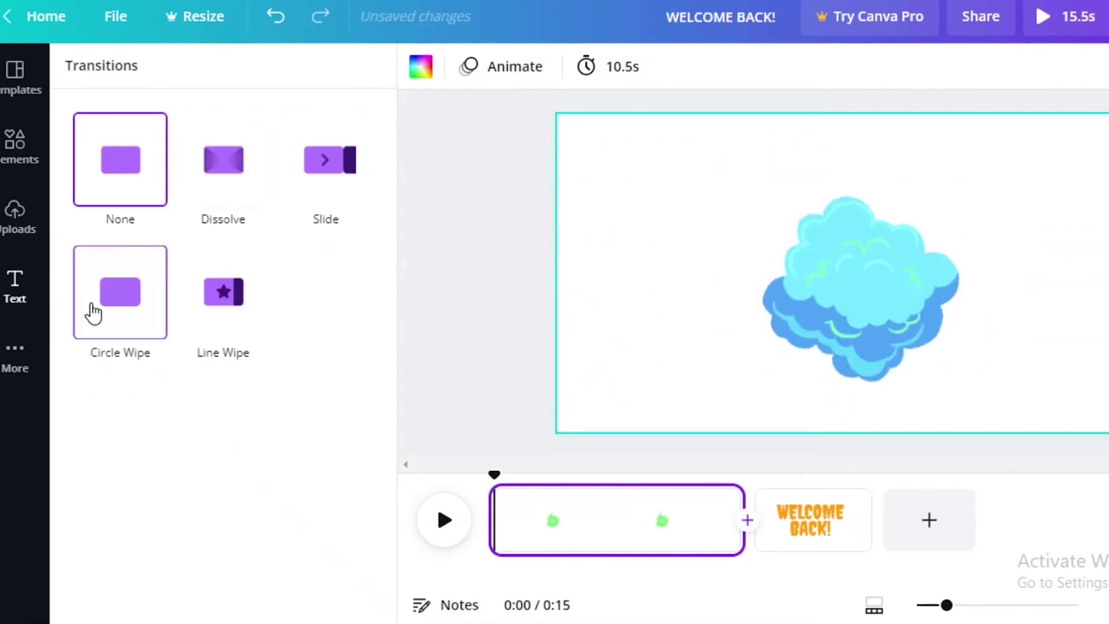
pyautogui.click(94, 312)
pyautogui.click(222, 313)
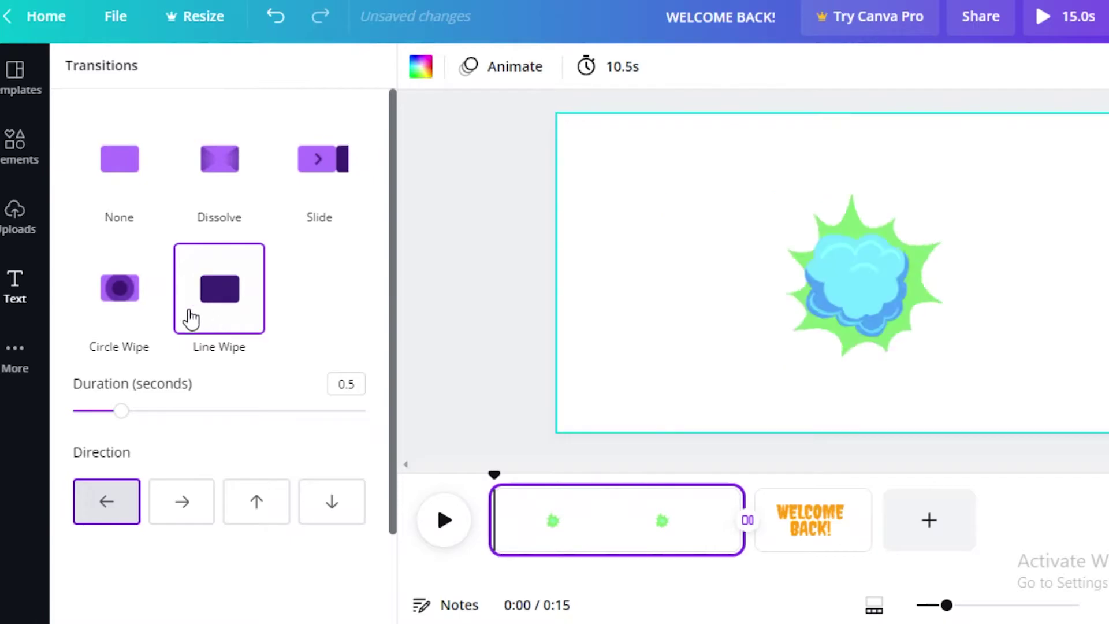
pyautogui.click(141, 299)
pyautogui.click(209, 165)
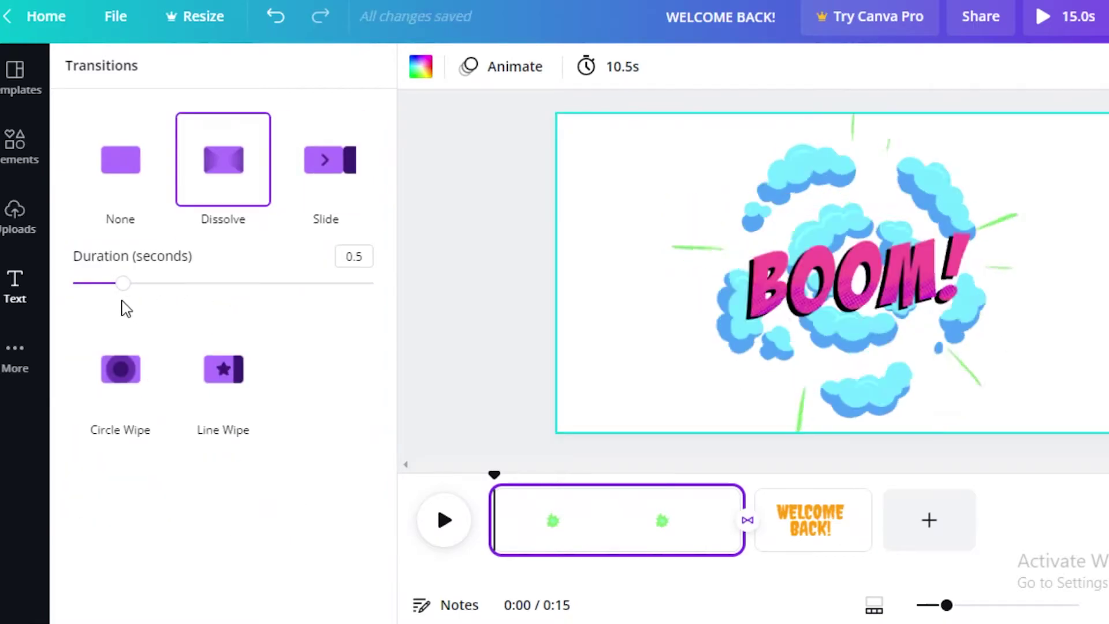
# Step: Lengthen the Dissolve to 1.7 seconds and preview the 13.8-second video
pyautogui.moveTo(118, 283); pyautogui.dragTo(208, 298)
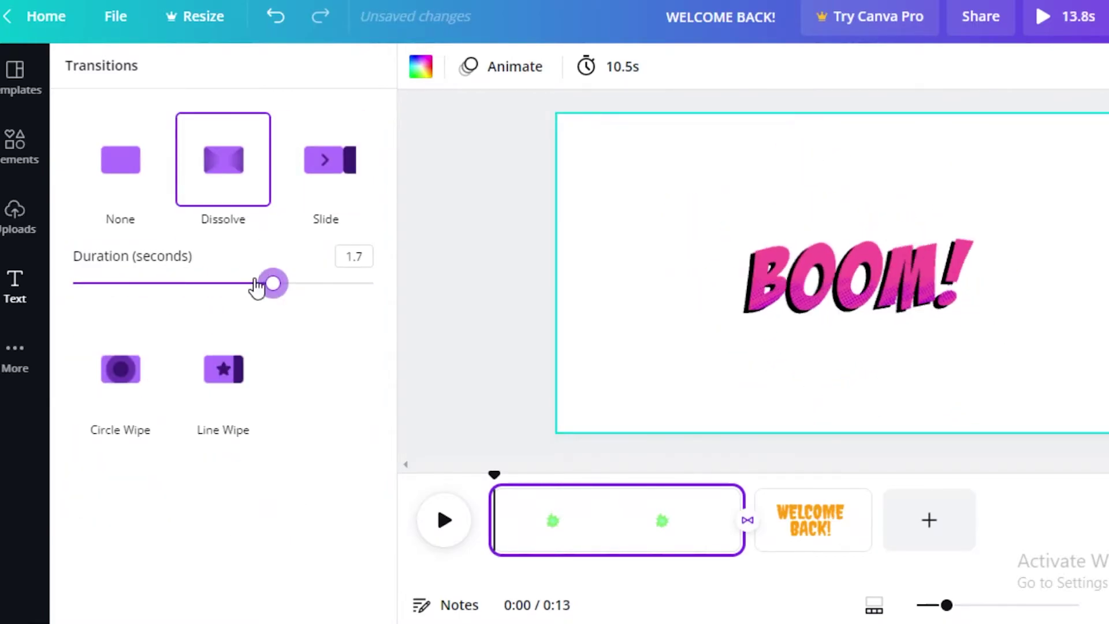
pyautogui.click(530, 527)
pyautogui.click(450, 528)
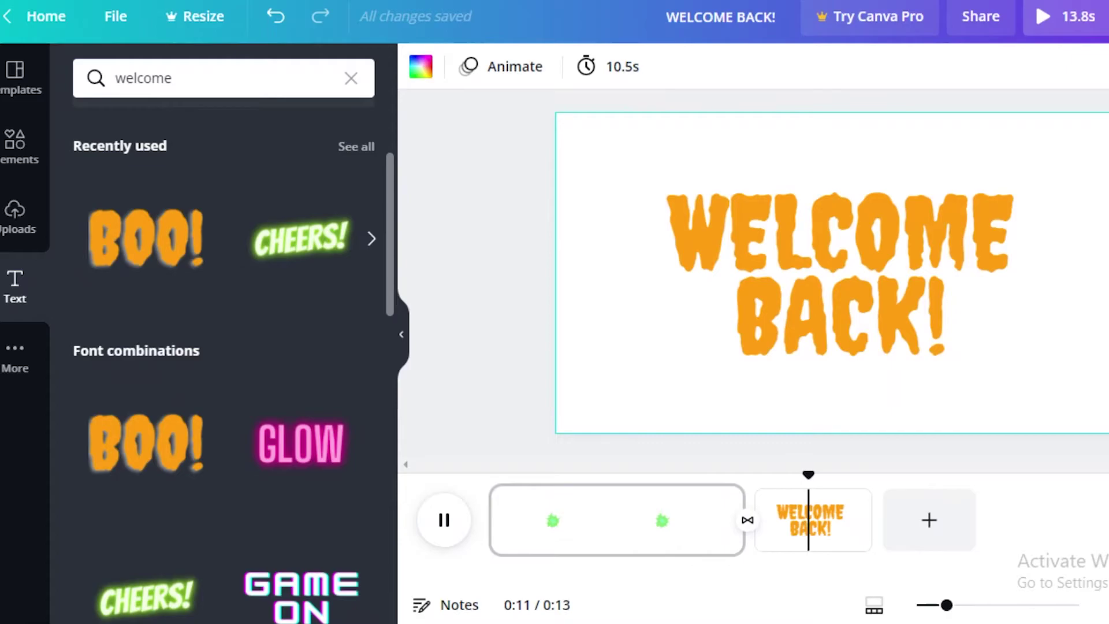
pyautogui.press('space')
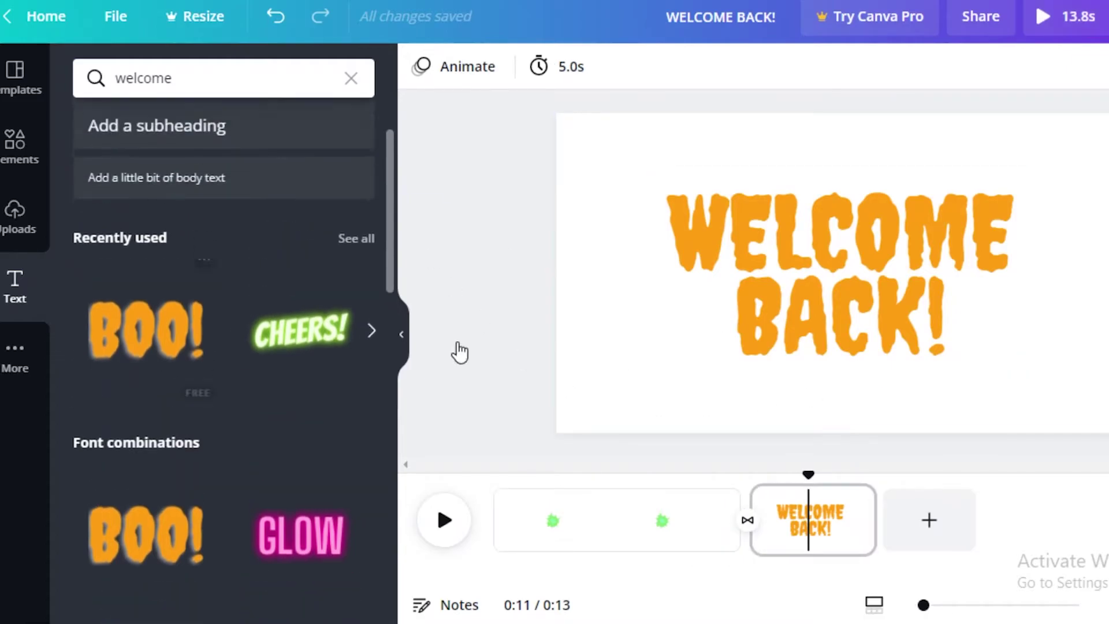
# Step: Add a third page, try a triangle graphic on it, then delete it
pyautogui.click(928, 523)
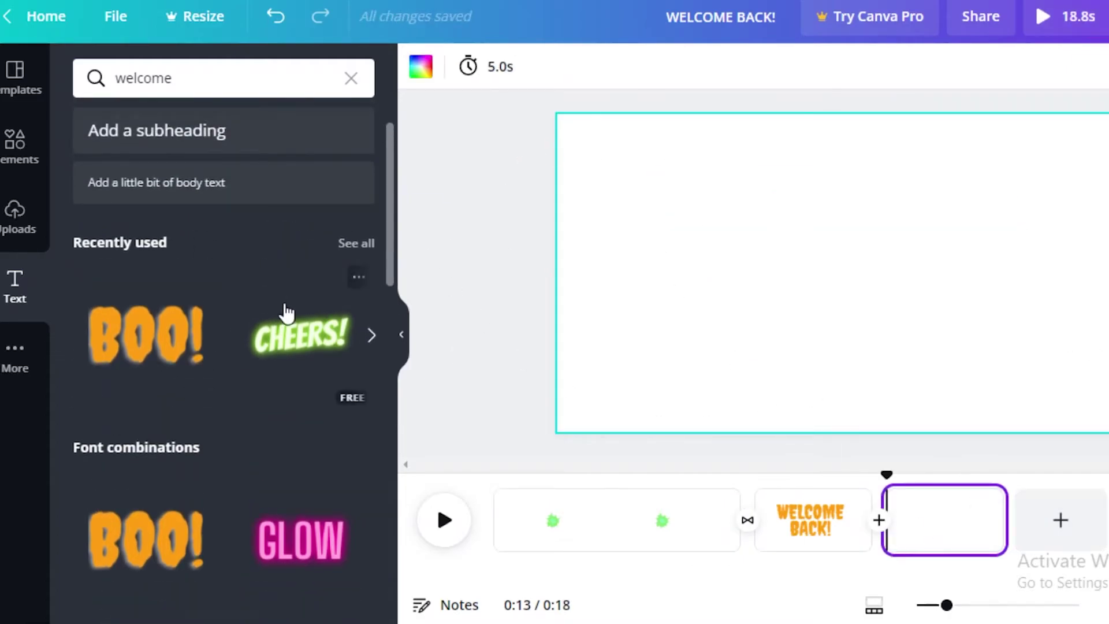
pyautogui.scroll(-8, 286, 313)
pyautogui.click(45, 135)
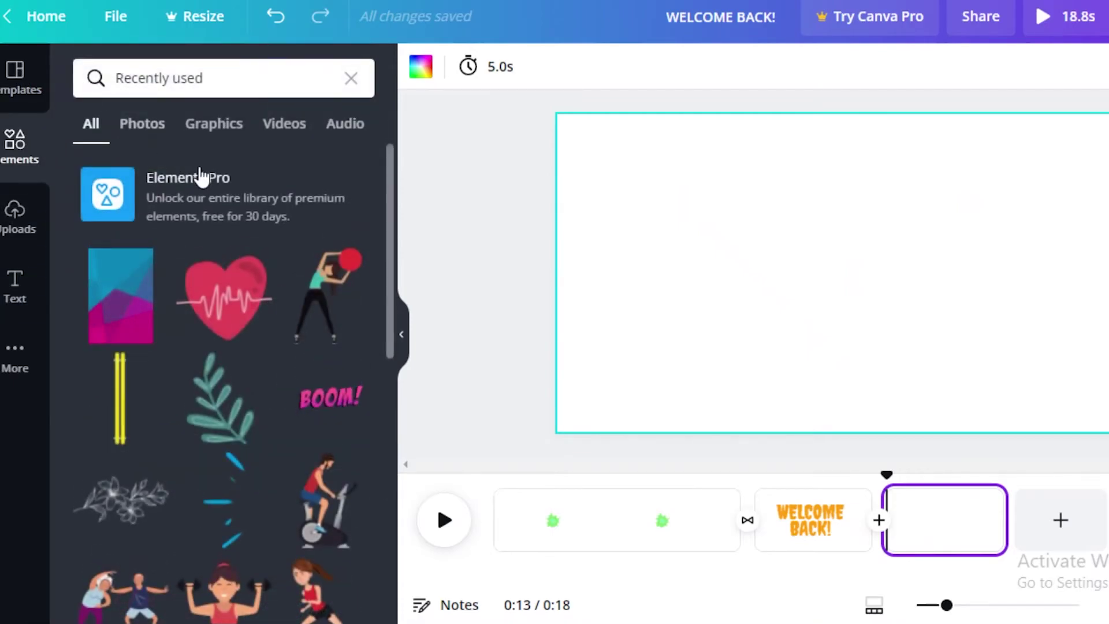
pyautogui.scroll(-6, 345, 270)
pyautogui.click(215, 354)
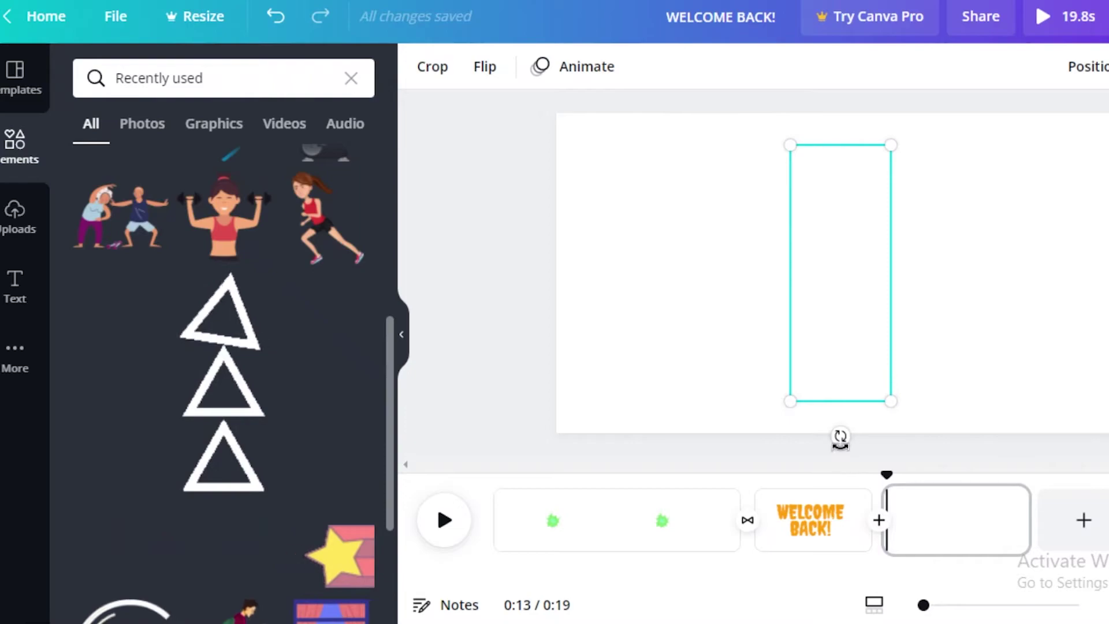
pyautogui.moveTo(840, 437); pyautogui.dragTo(623, 275)
pyautogui.rightClick(920, 226)
pyautogui.click(972, 327)
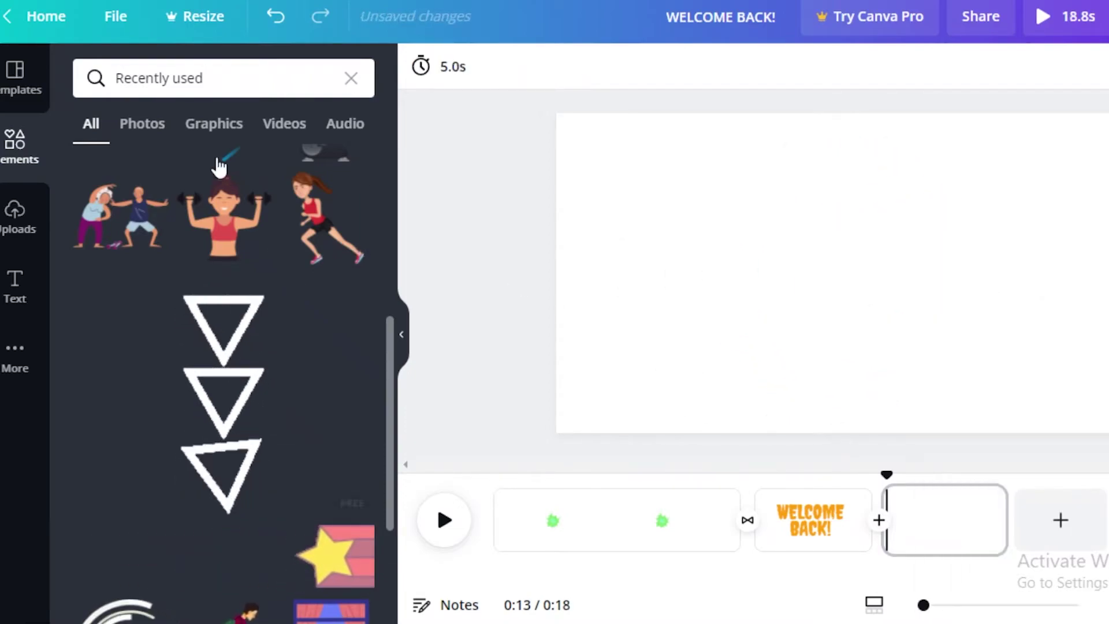
# Step: Set the new page's background colour to black
pyautogui.write('BACKGROU')
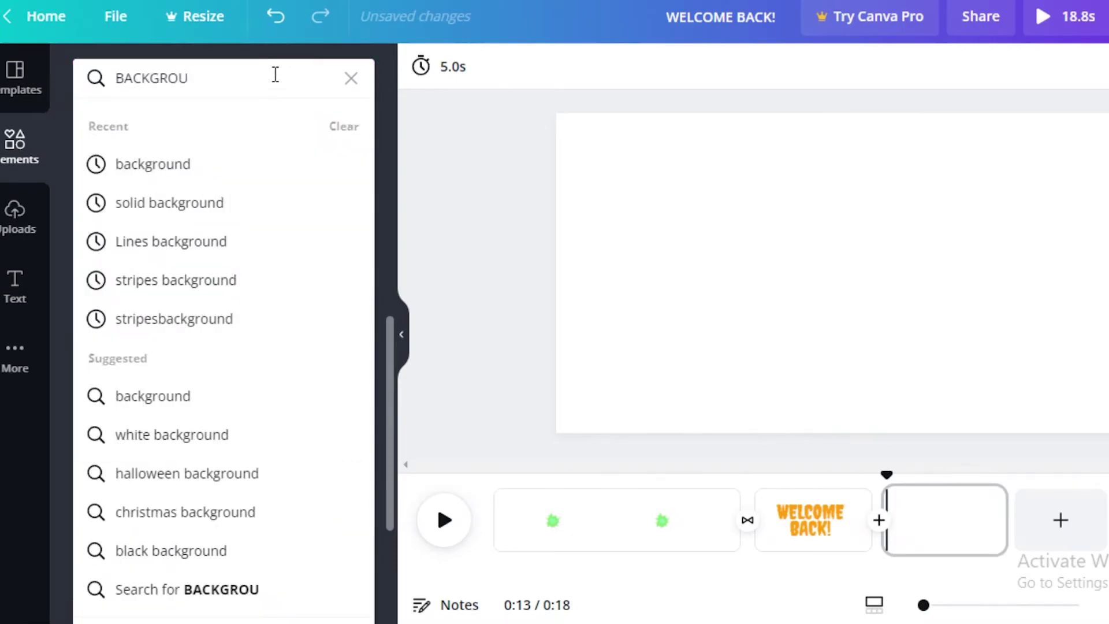
pyautogui.click(684, 214)
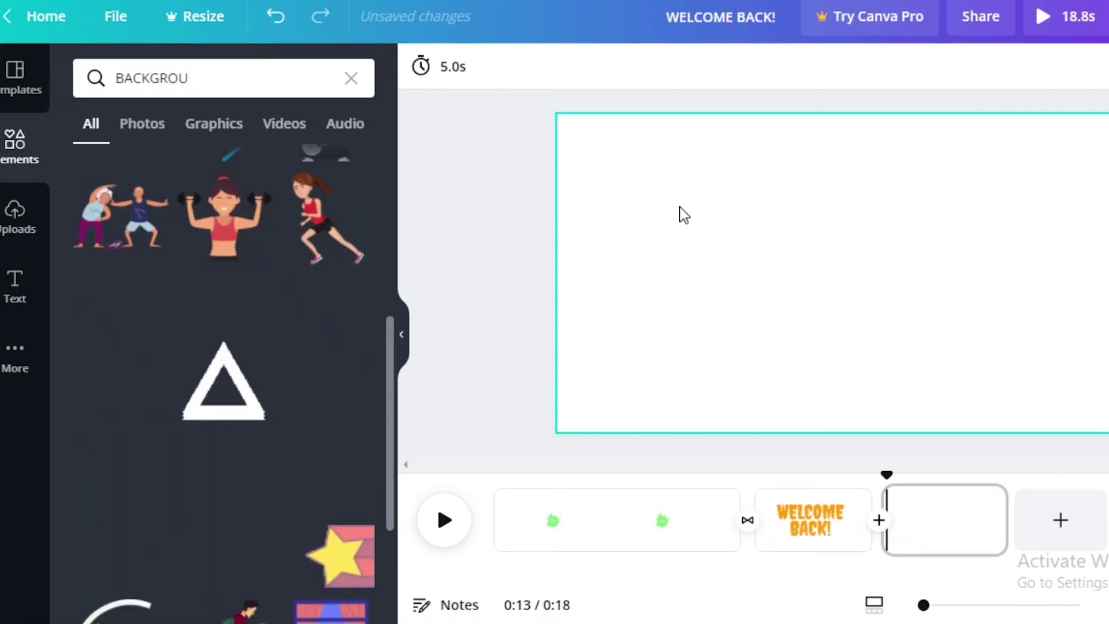
pyautogui.click(421, 67)
pyautogui.click(197, 265)
pyautogui.click(486, 214)
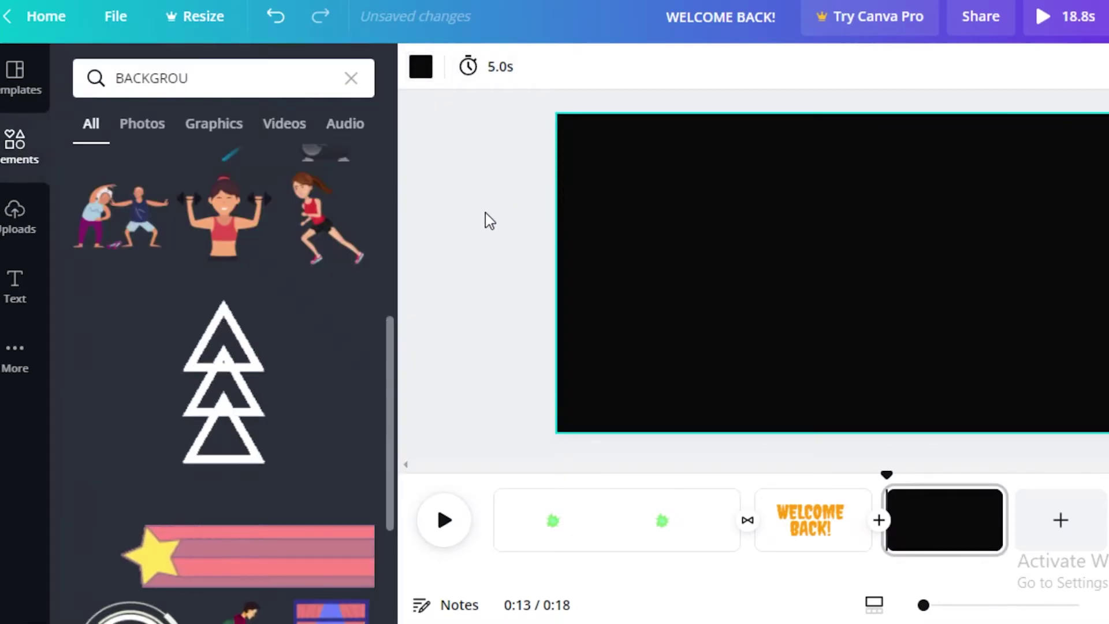
# Step: Add the white triangles graphic, turn it sideways, centre it and enlarge it across the page
pyautogui.click(257, 348)
pyautogui.moveTo(839, 435); pyautogui.dragTo(678, 272)
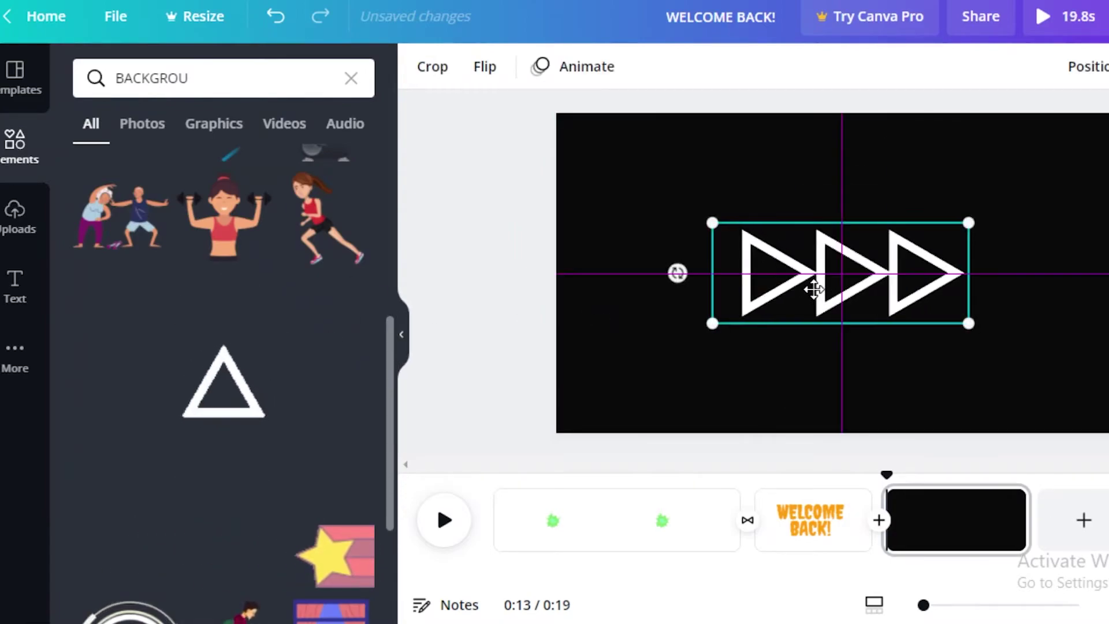
pyautogui.moveTo(816, 285); pyautogui.dragTo(702, 289)
pyautogui.moveTo(844, 339); pyautogui.dragTo(1038, 416)
pyautogui.click(483, 242)
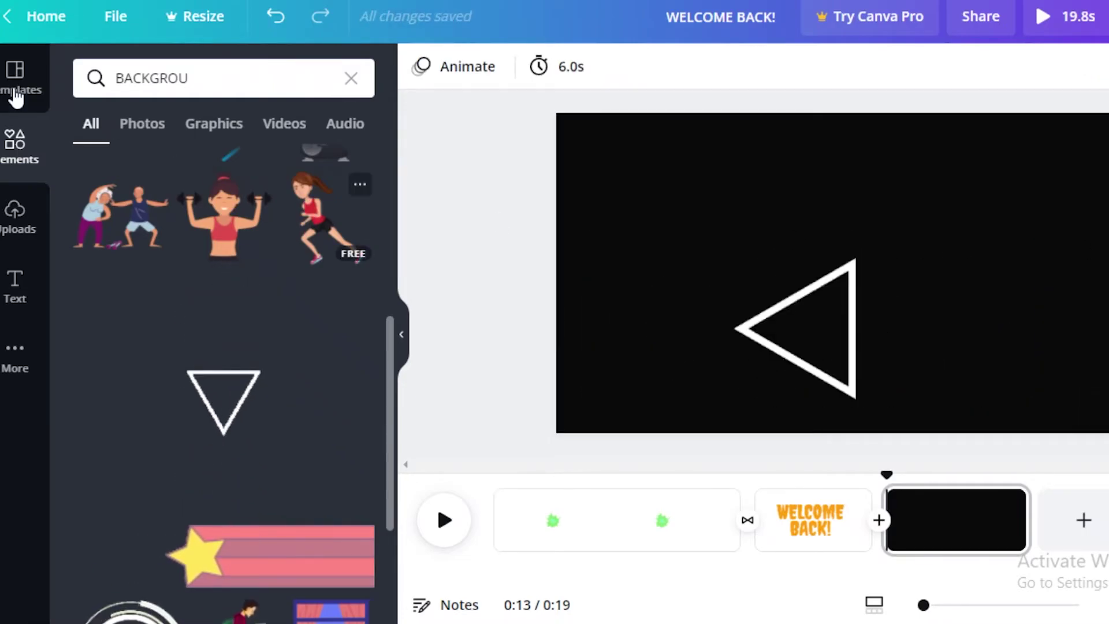
# Step: Add the ACTION text style, change it to 'LETS GO!' and colour it light grey
pyautogui.click(20, 247)
pyautogui.click(36, 287)
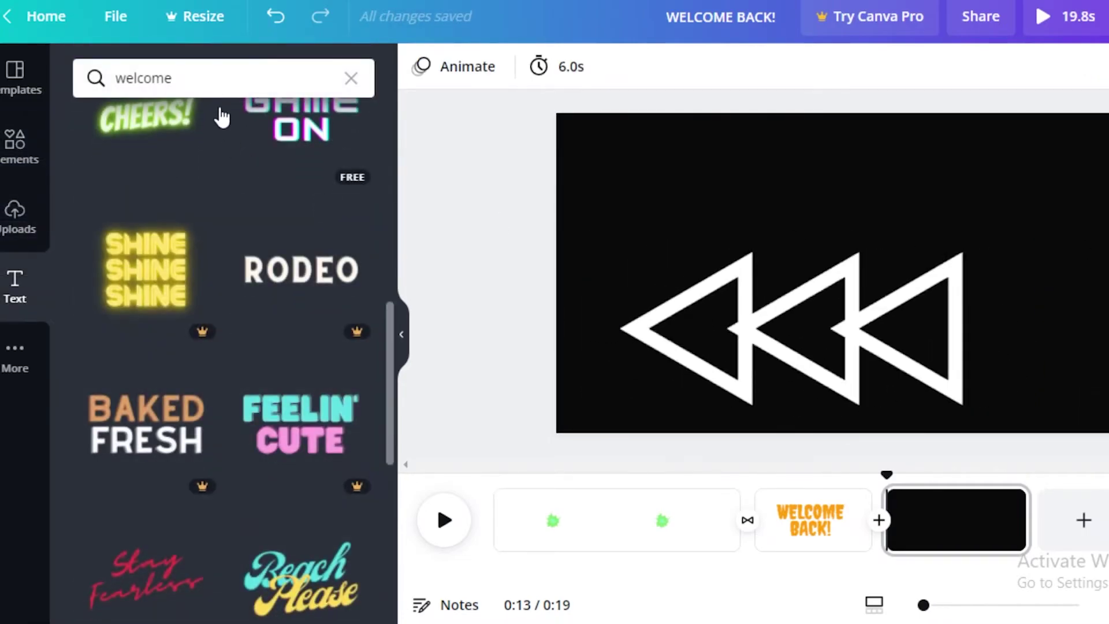
pyautogui.scroll(-5, 251, 166)
pyautogui.click(145, 443)
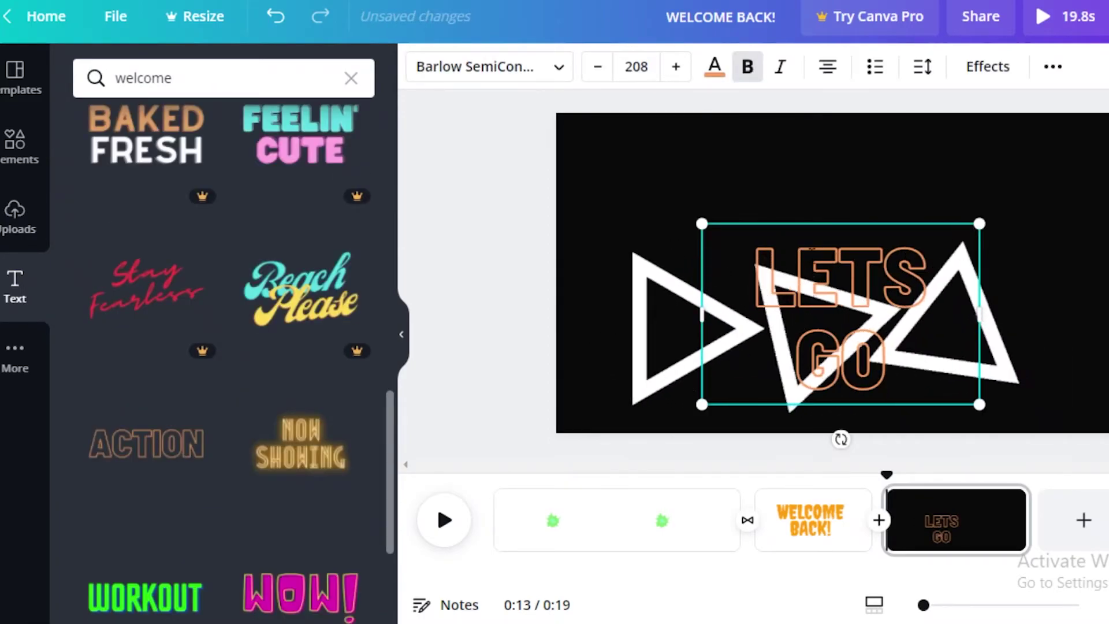
pyautogui.click(714, 68)
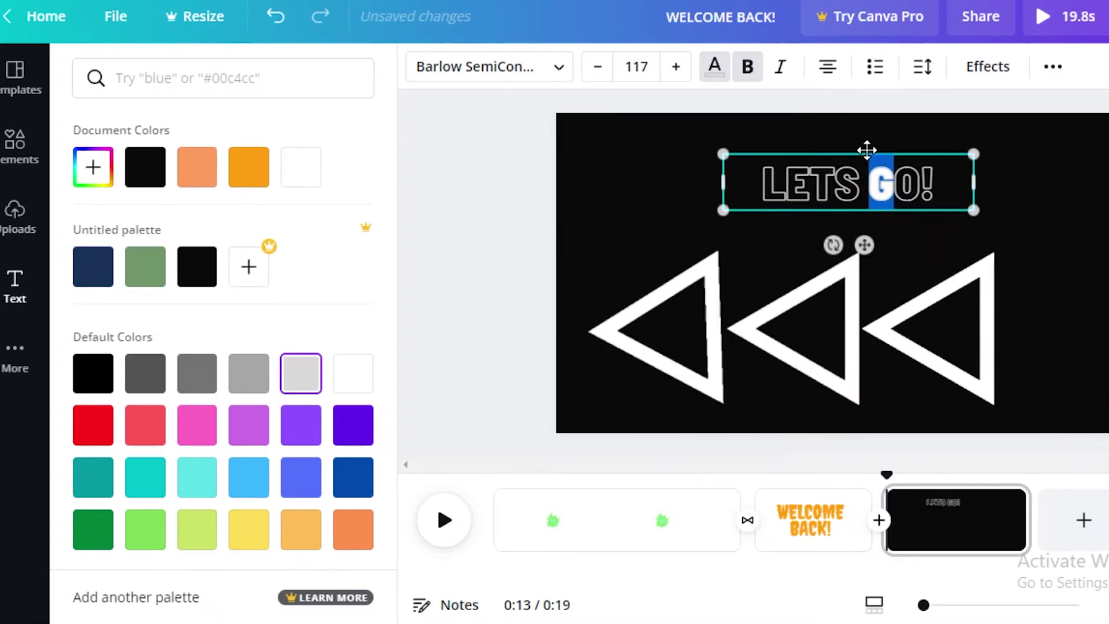
pyautogui.click(871, 218)
# Step: Centre LETS GO! near the top and trim the third page to 1.7 seconds
pyautogui.click(902, 160)
pyautogui.moveTo(863, 243); pyautogui.dragTo(855, 233)
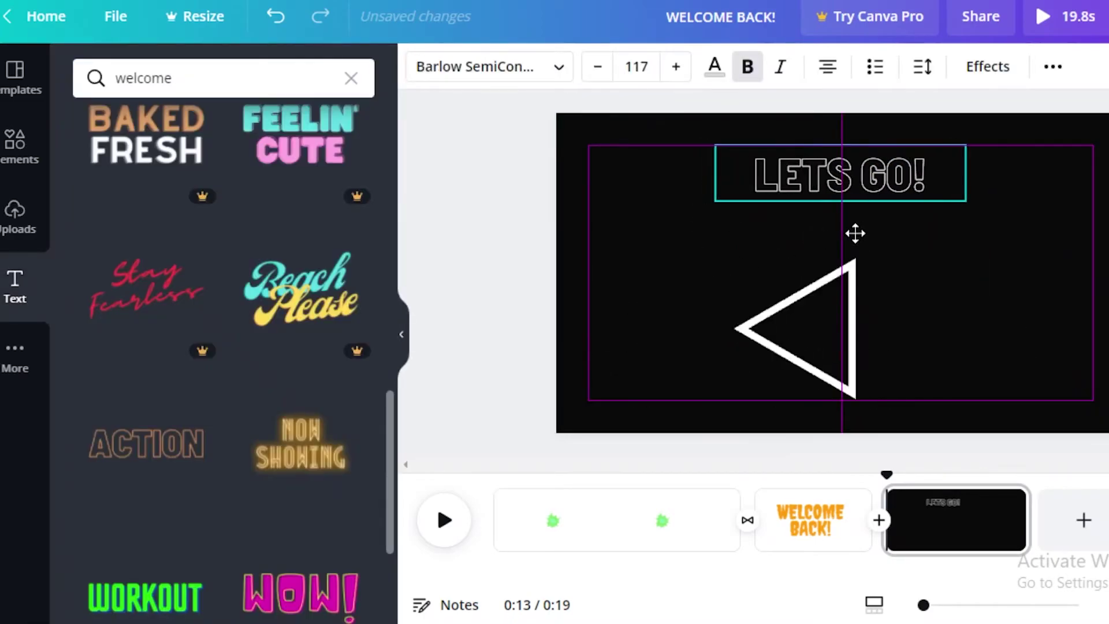
pyautogui.click(1013, 526)
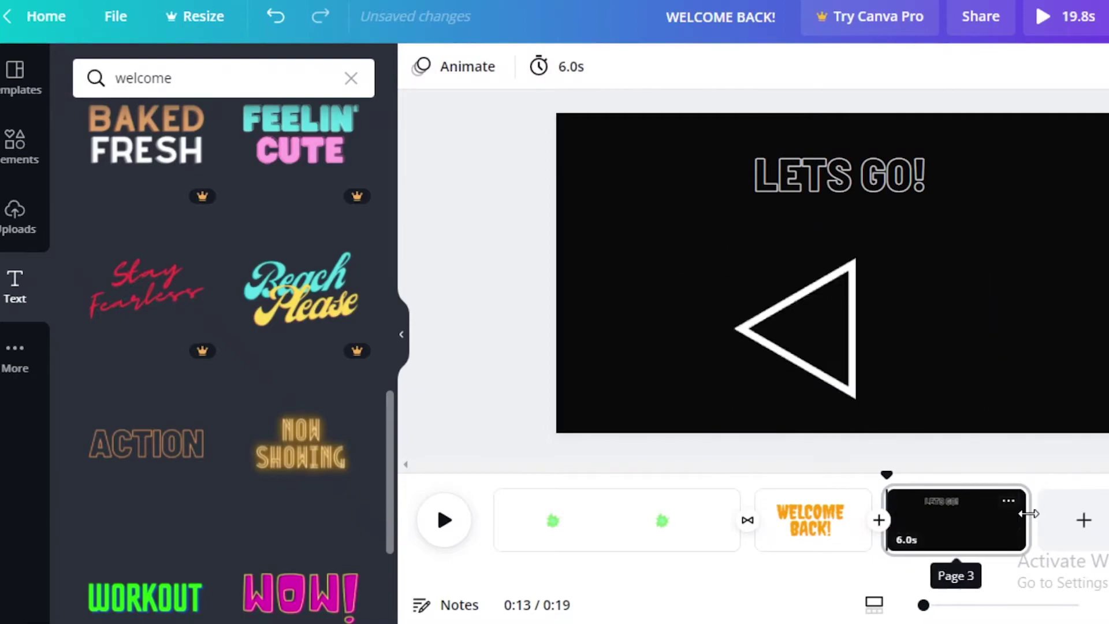
pyautogui.moveTo(1017, 513); pyautogui.dragTo(986, 513)
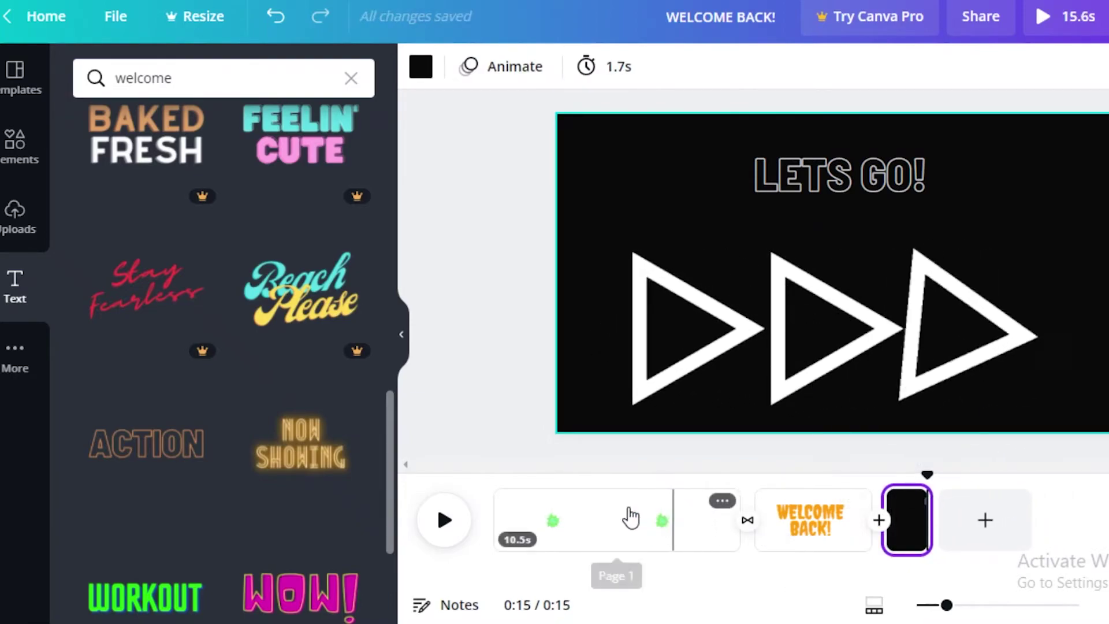
# Step: Trim the first page to 7.3 seconds and play the video
pyautogui.click(443, 517)
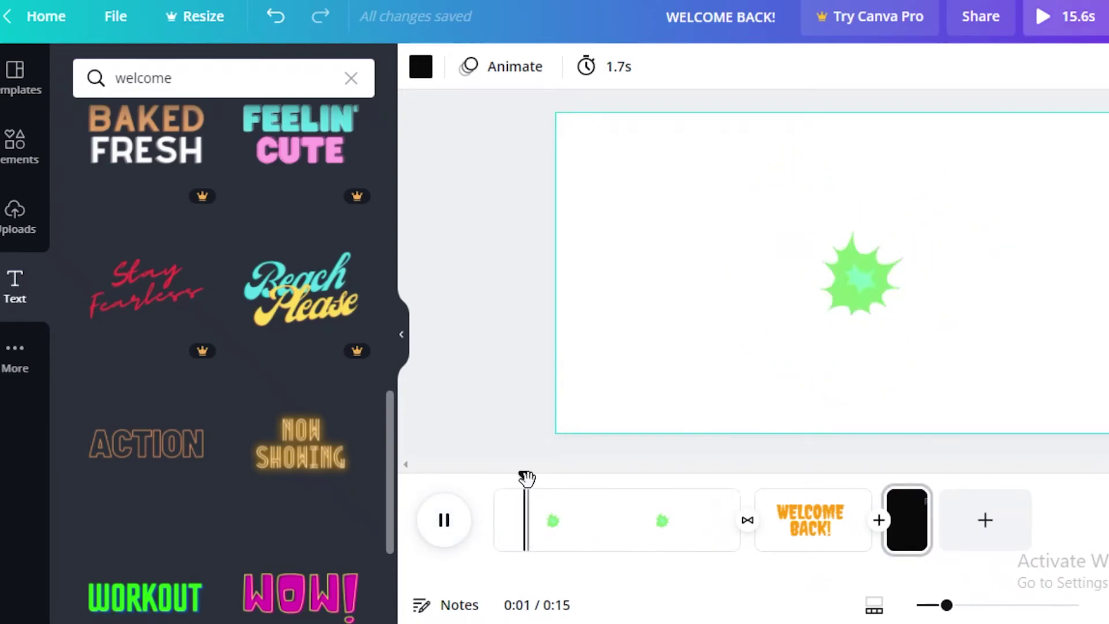
pyautogui.moveTo(524, 477); pyautogui.dragTo(660, 481)
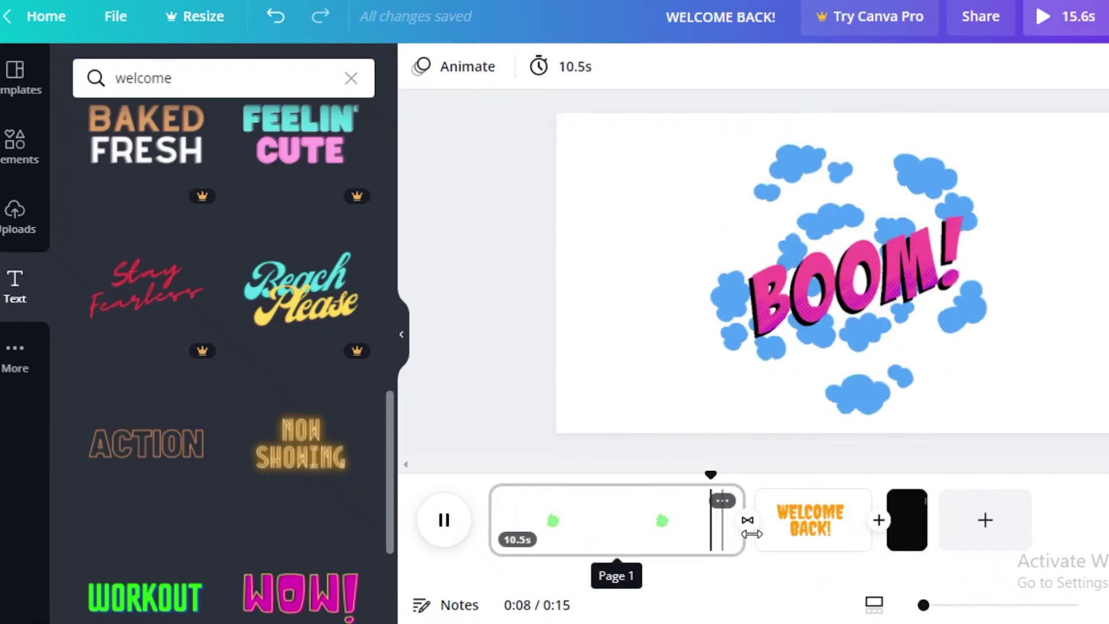
pyautogui.click(719, 503)
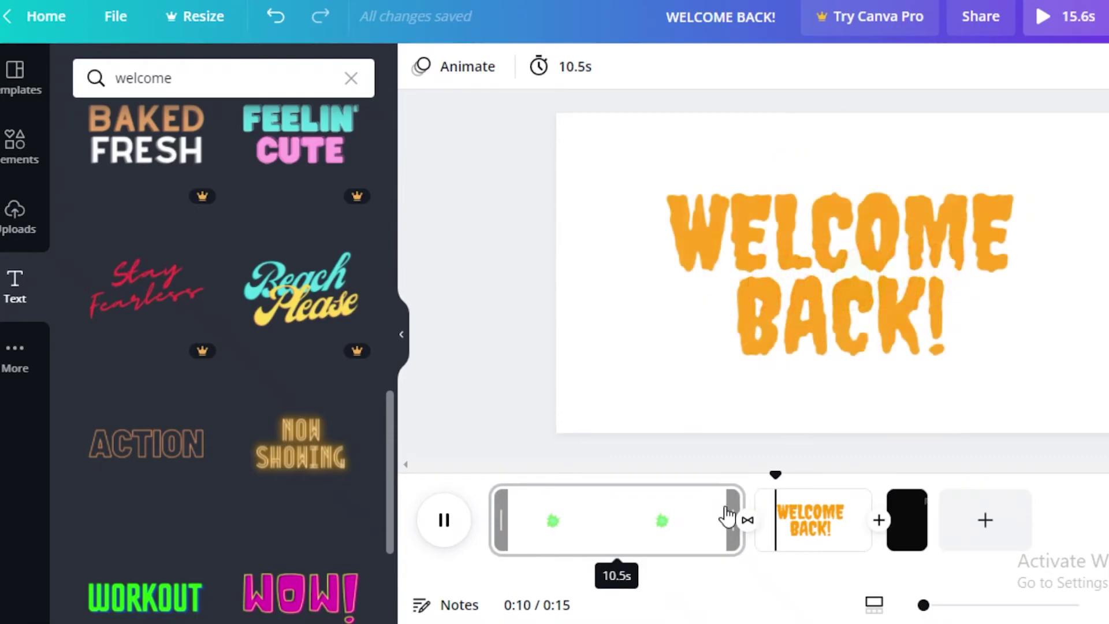
pyautogui.moveTo(729, 514); pyautogui.dragTo(627, 517)
pyautogui.click(460, 530)
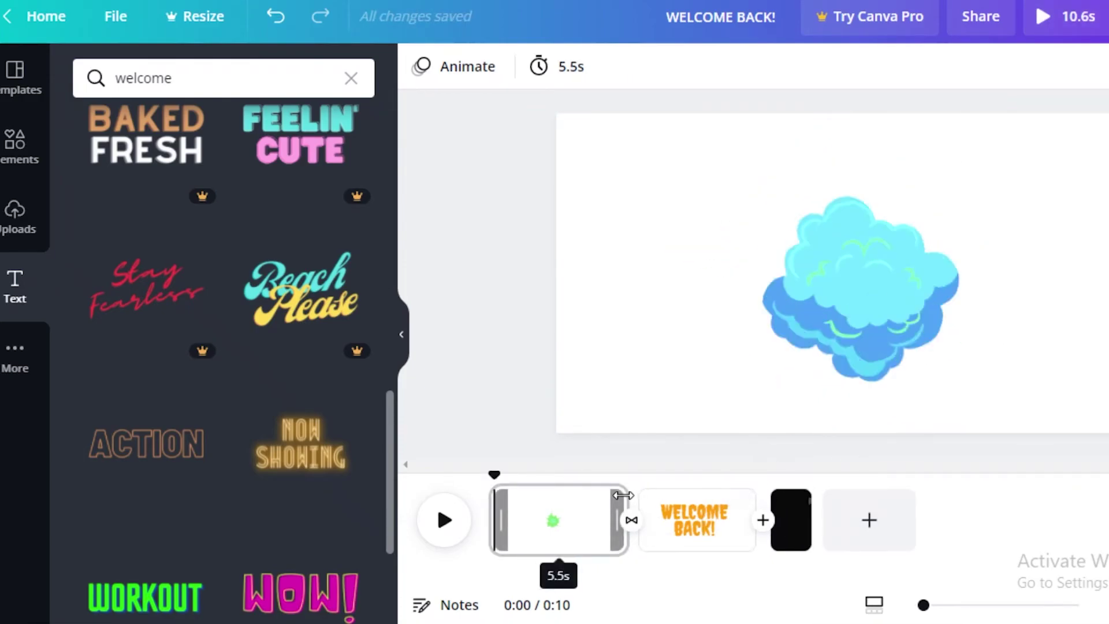
# Step: Shrink the first page to a sliver and the WELCOME BACK! page to 2.1 s, then preview the 4.4 s video
pyautogui.moveTo(622, 495); pyautogui.dragTo(524, 500)
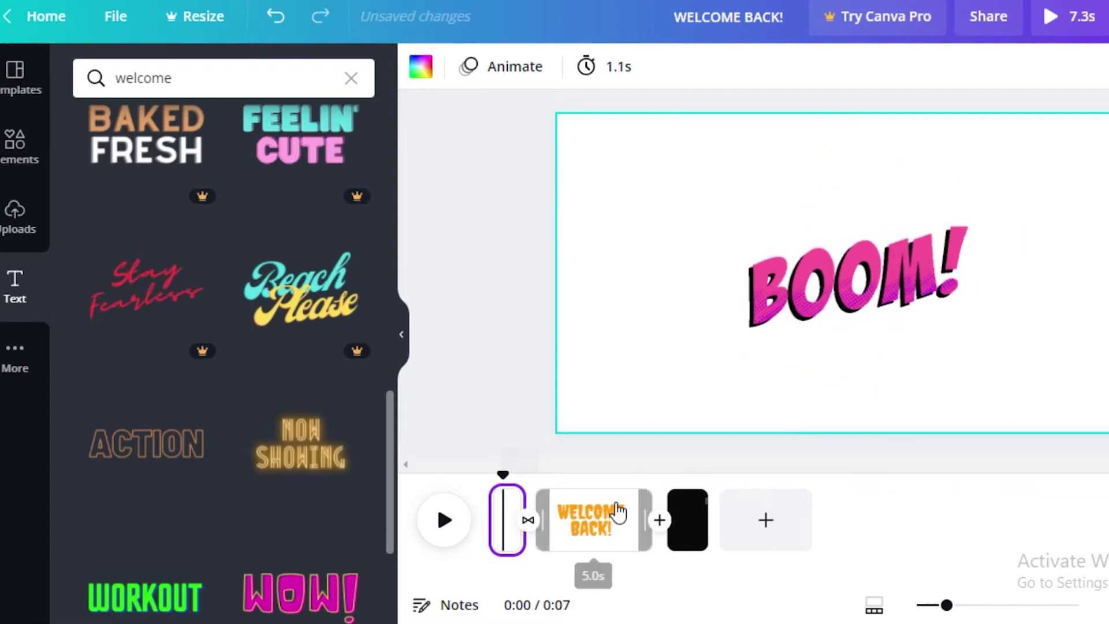
pyautogui.moveTo(643, 503); pyautogui.dragTo(619, 497)
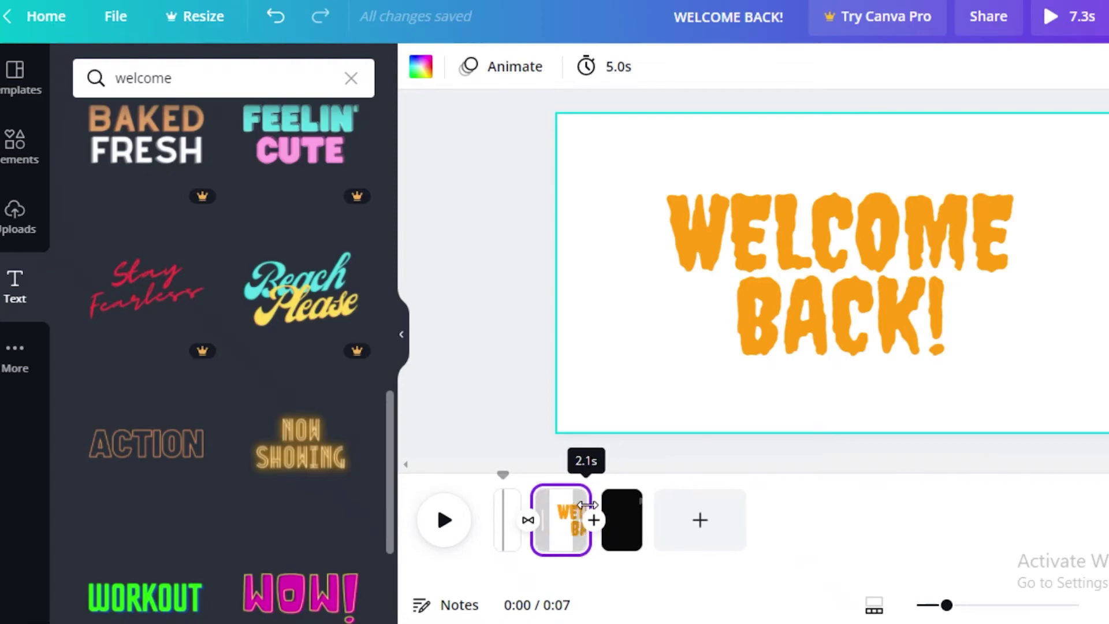
pyautogui.moveTo(586, 504); pyautogui.dragTo(611, 519)
pyautogui.moveTo(595, 519)
pyautogui.mouseDown()
pyautogui.moveTo(575, 519)
pyautogui.moveTo(584, 519)
pyautogui.mouseUp()
pyautogui.click(444, 522)
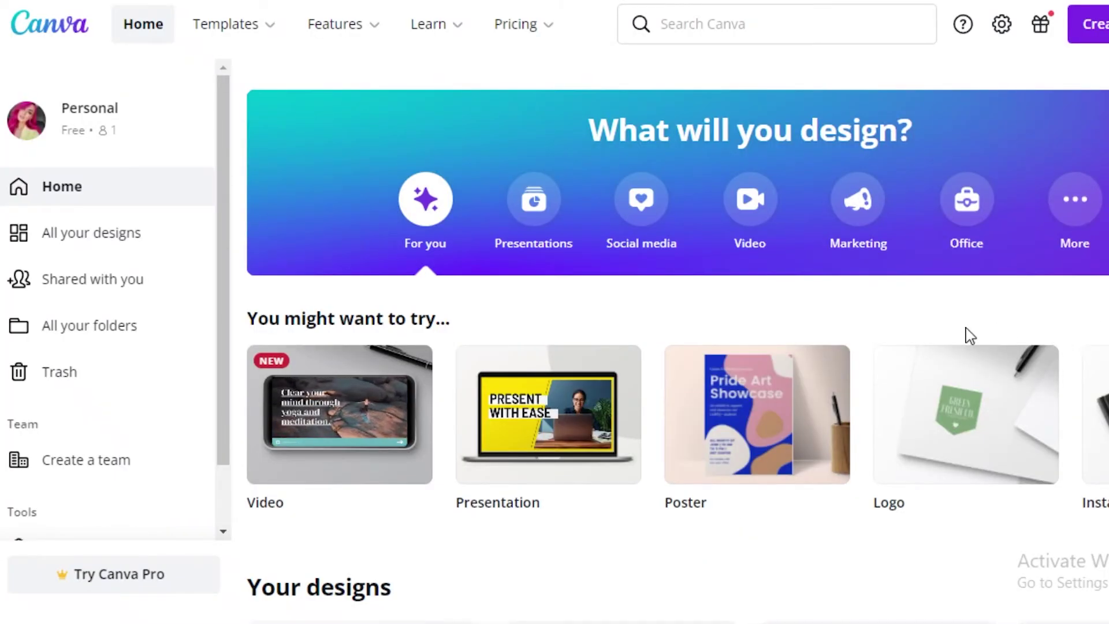
# Step: Compare the Presentations and Video options on the home banner, then create a blank presentation
pyautogui.scroll(-3, 846, 150)
pyautogui.scroll(3, 828, 216)
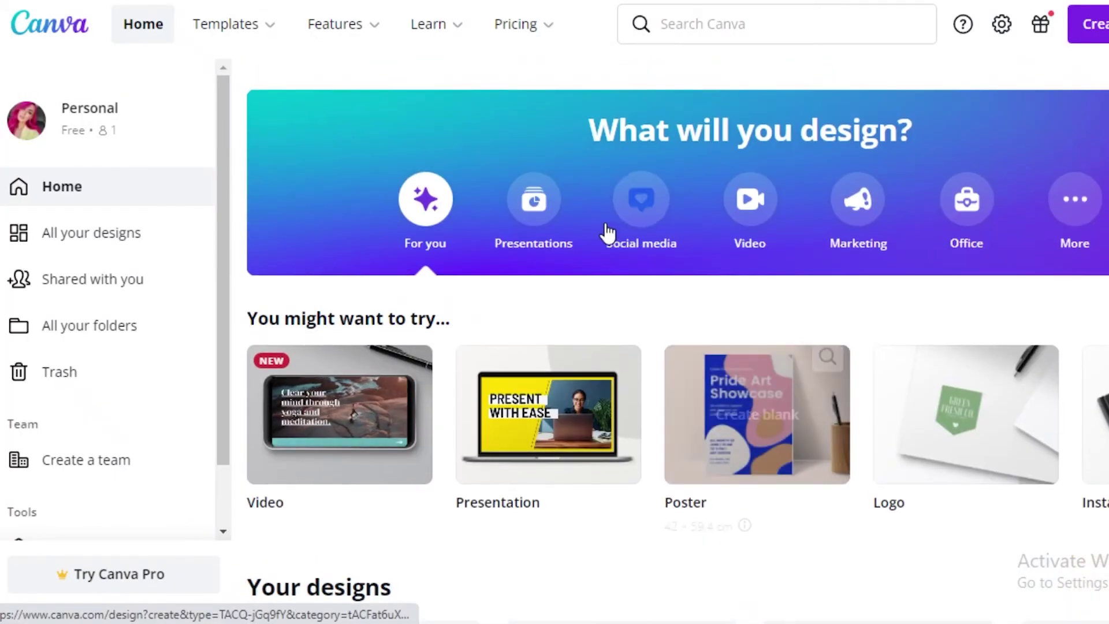
pyautogui.click(537, 219)
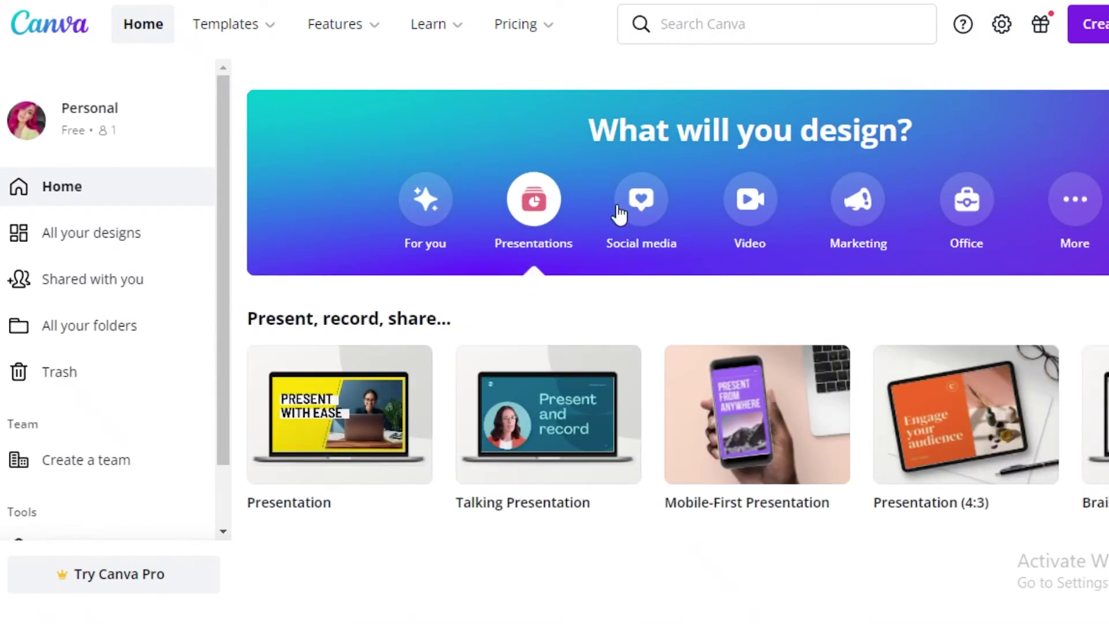
pyautogui.click(744, 212)
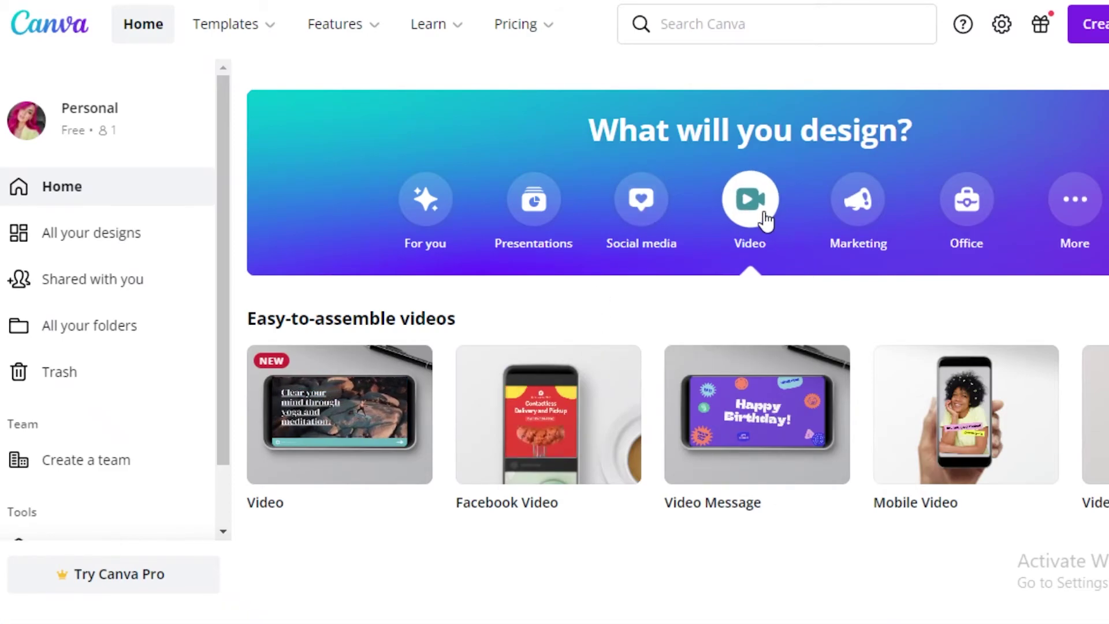
pyautogui.click(536, 201)
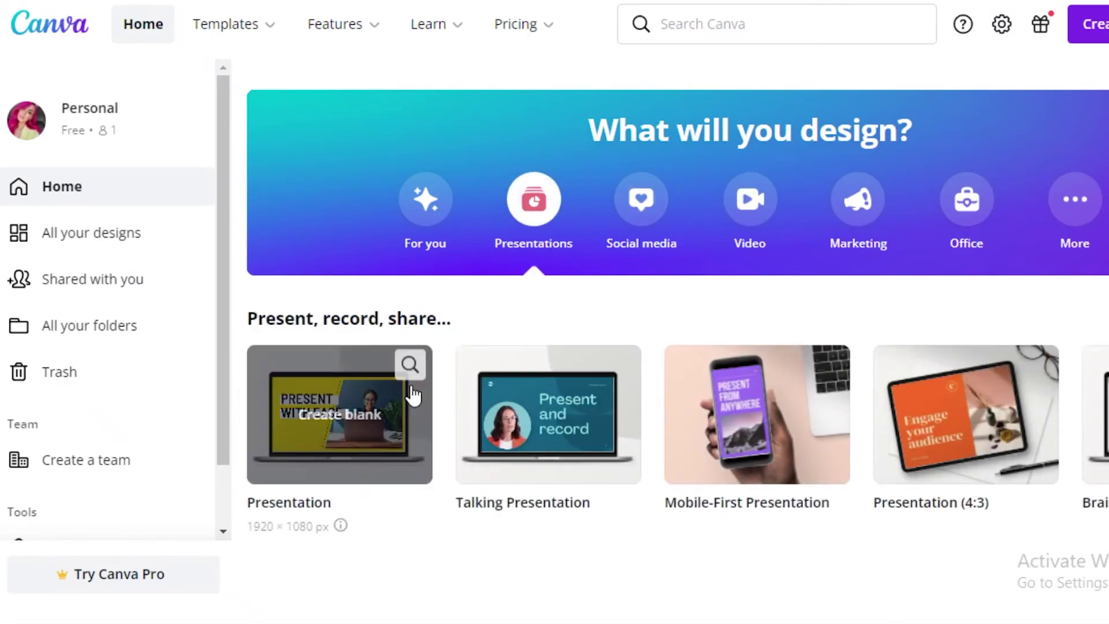
pyautogui.click(305, 414)
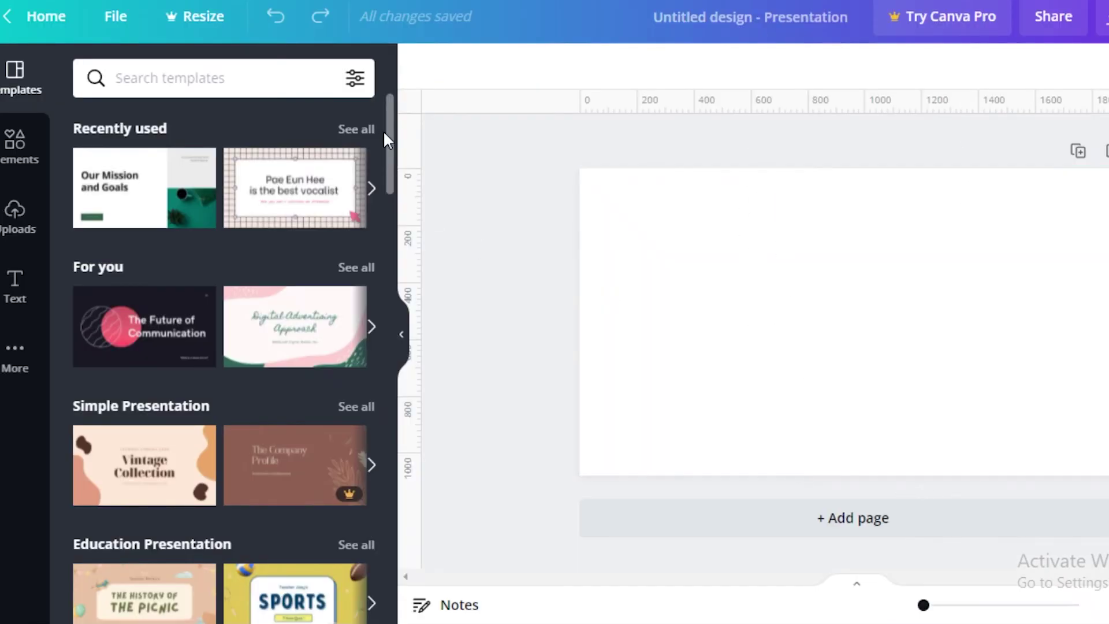
# Step: Add the heart-hand graphic, enlarge and centre it, give it the Breathe animation, and add page 2
pyautogui.click(403, 335)
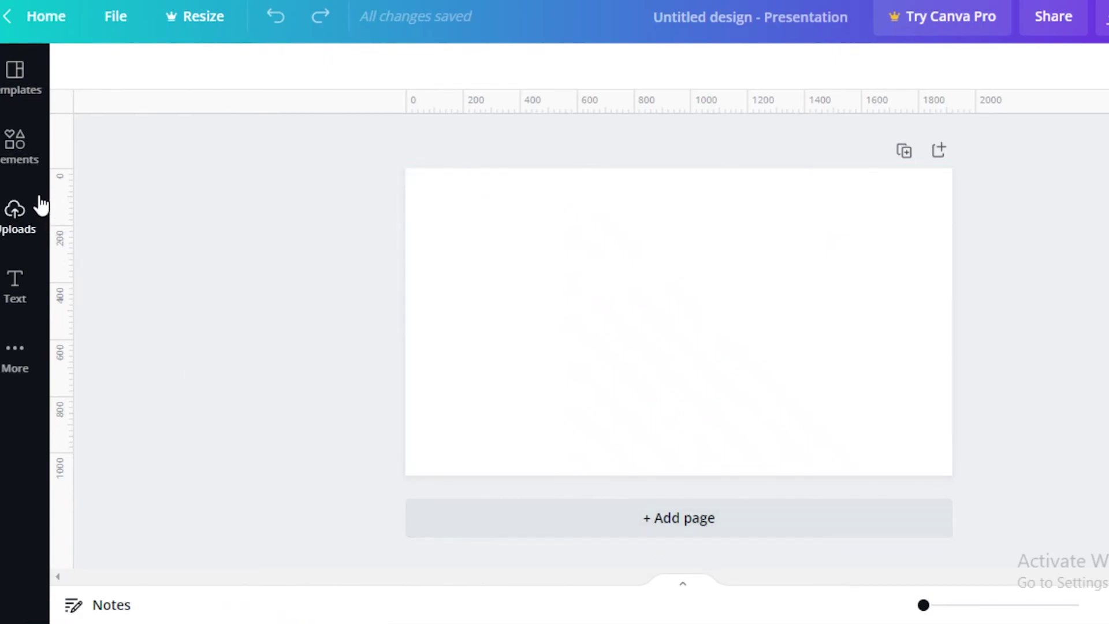
pyautogui.click(16, 143)
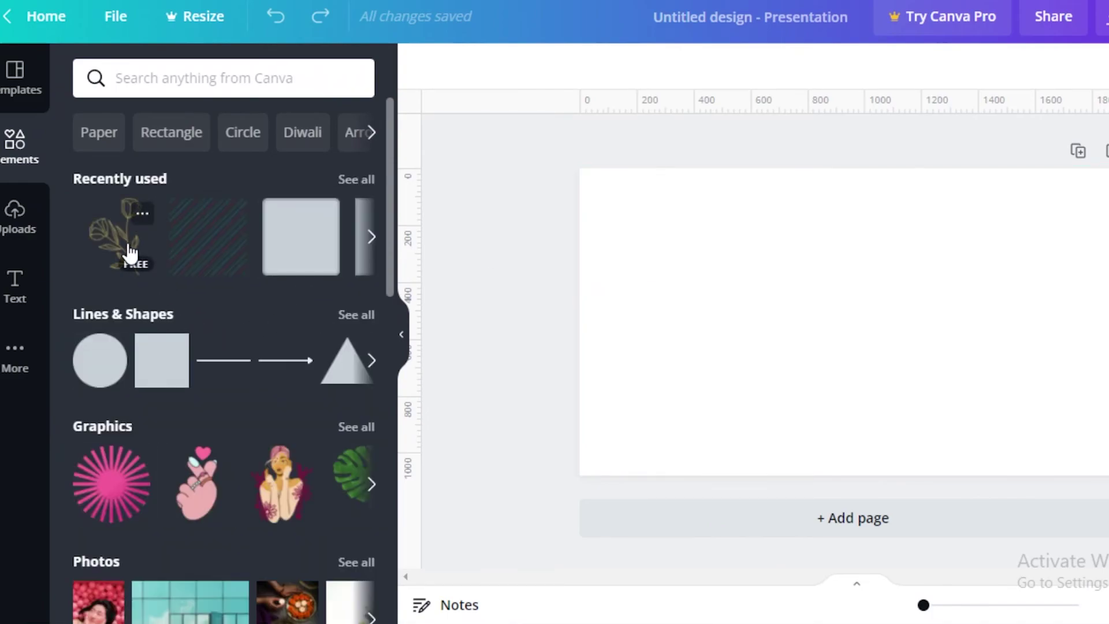
pyautogui.click(198, 476)
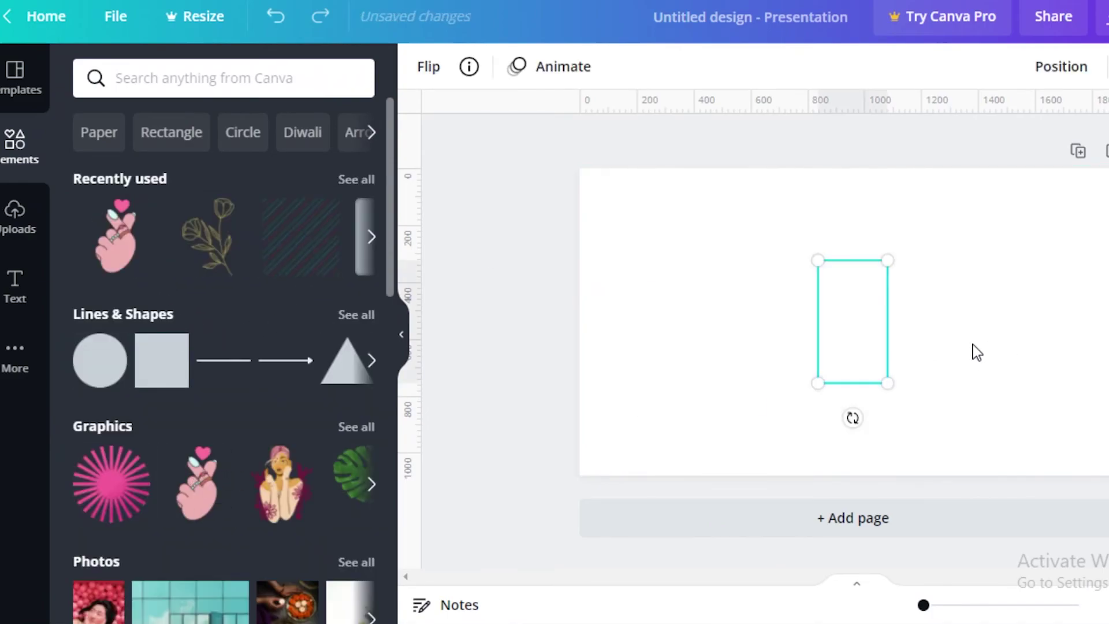
pyautogui.moveTo(922, 435); pyautogui.dragTo(926, 450)
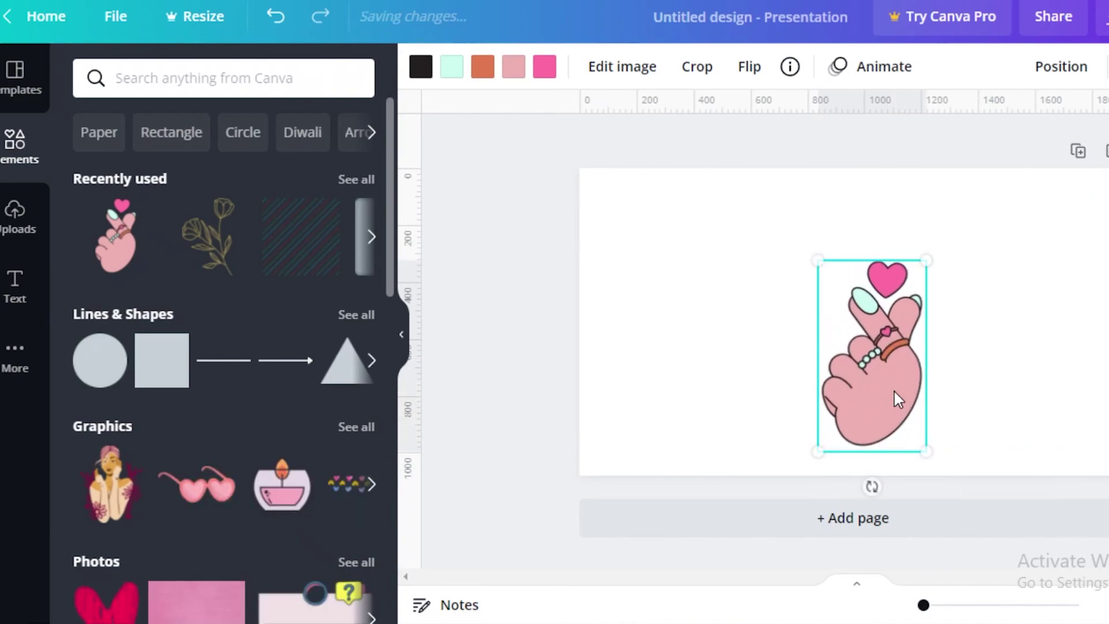
pyautogui.moveTo(891, 384); pyautogui.dragTo(873, 366)
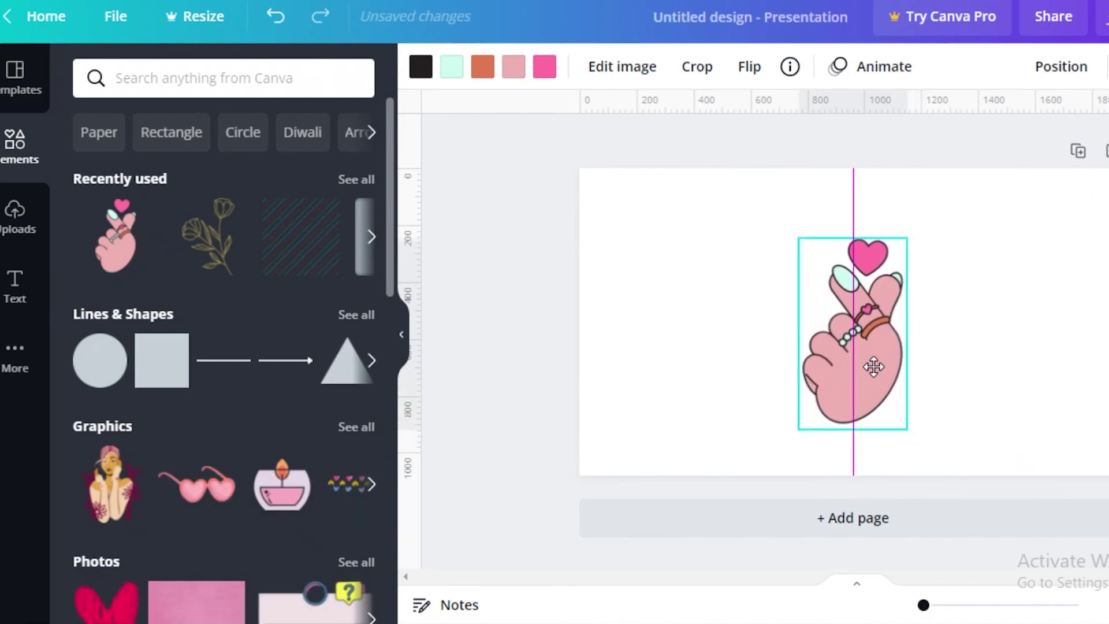
pyautogui.click(848, 69)
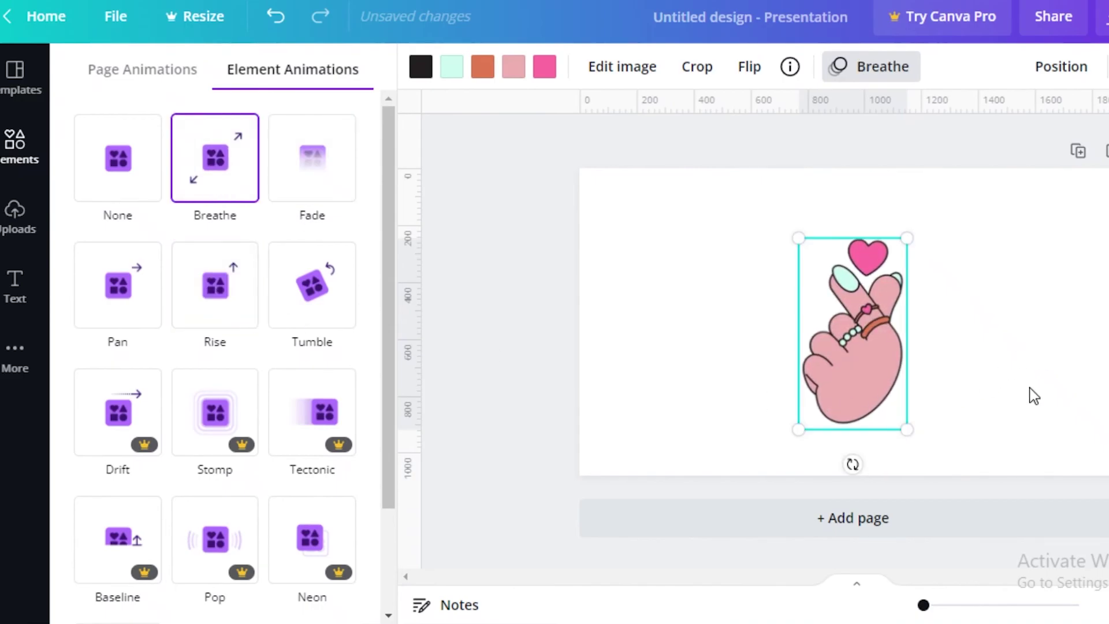
pyautogui.click(854, 528)
# Step: Place the heart-hand graphic at the bottom of page 2, then present full screen through both slides
pyautogui.click(116, 261)
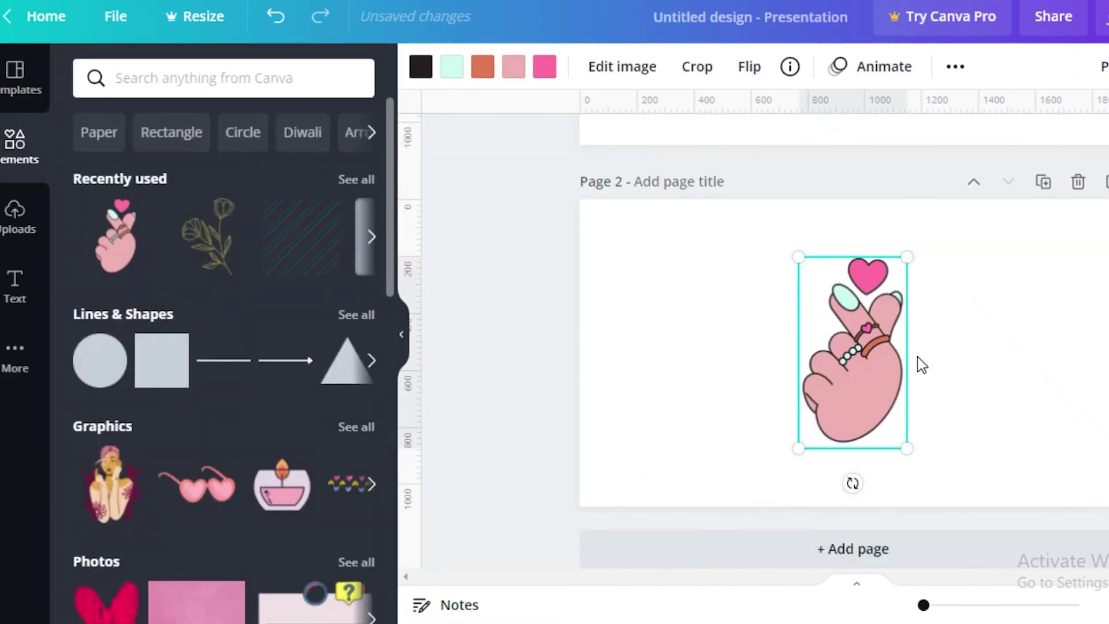
pyautogui.moveTo(837, 354); pyautogui.dragTo(843, 421)
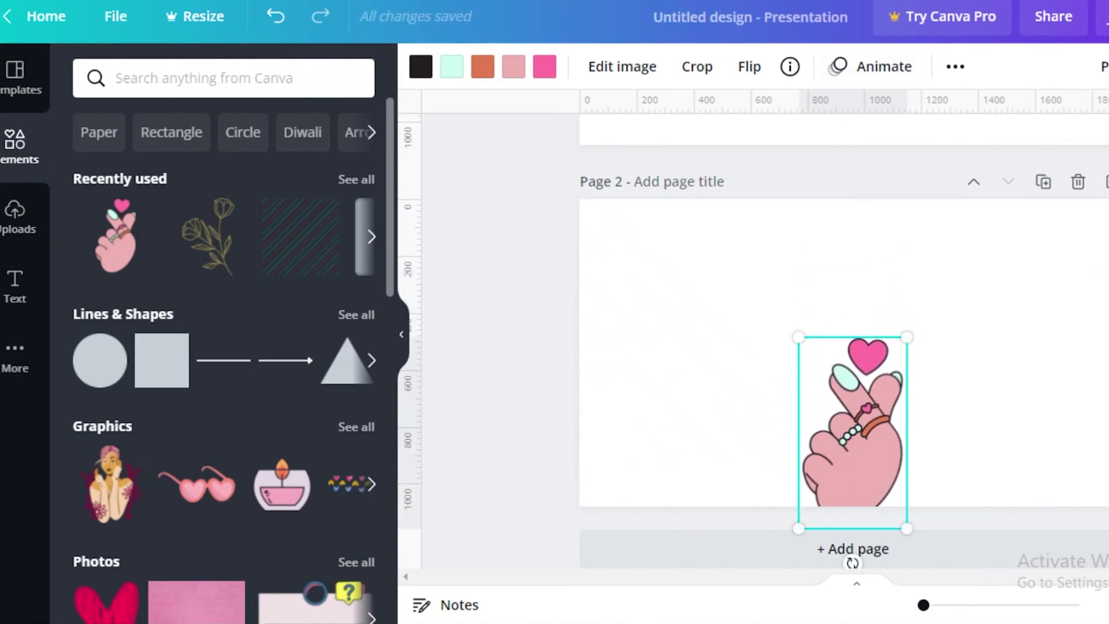
pyautogui.click(1106, 18)
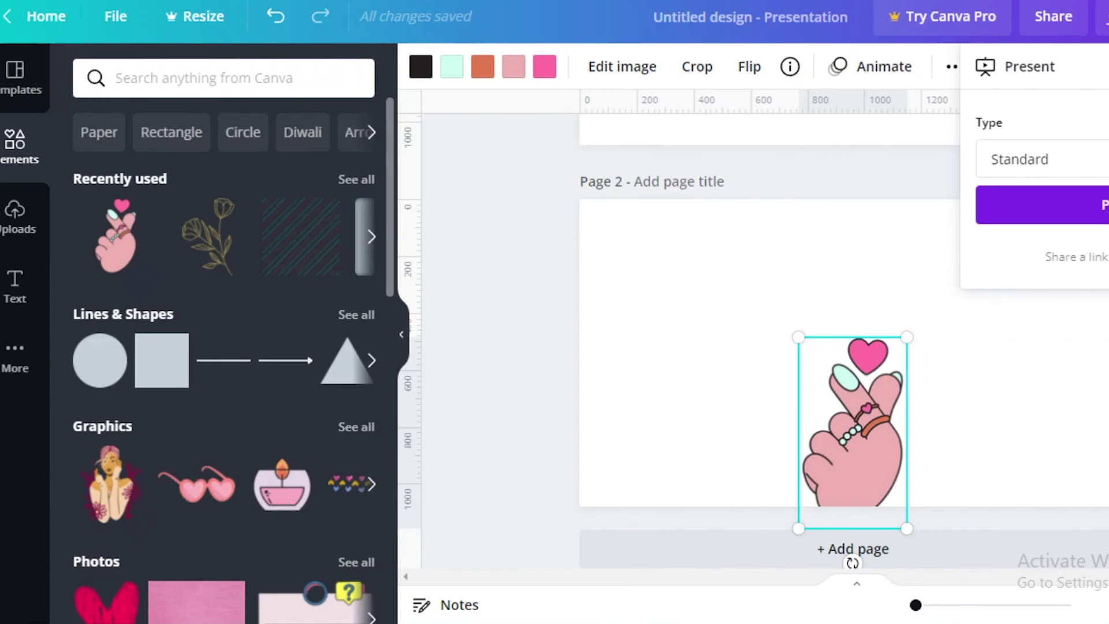
pyautogui.click(1105, 204)
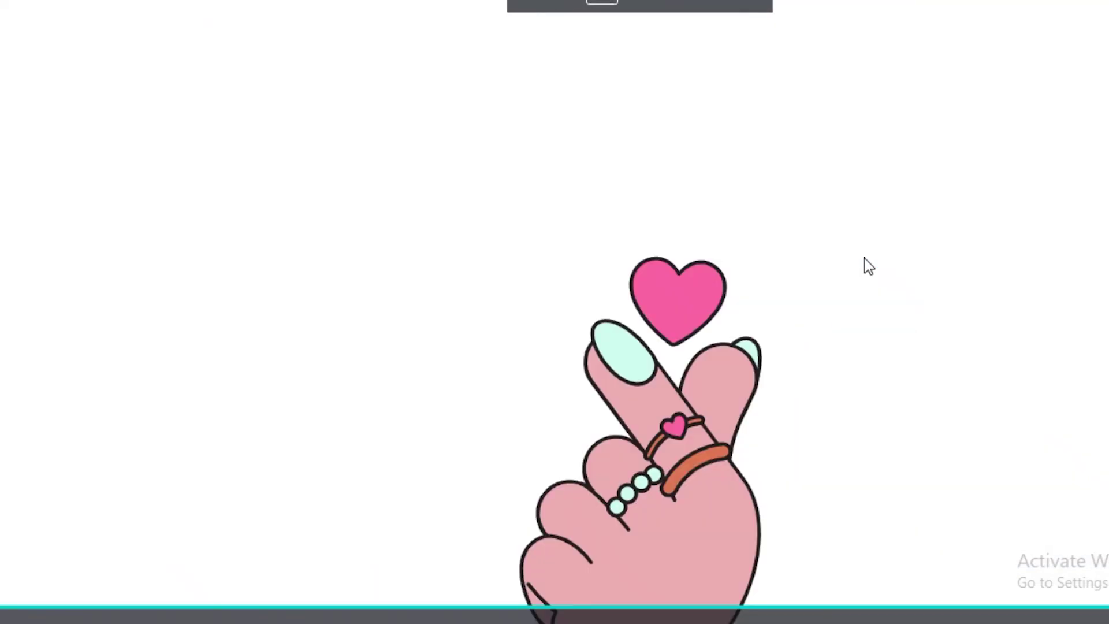
pyautogui.press('Right')
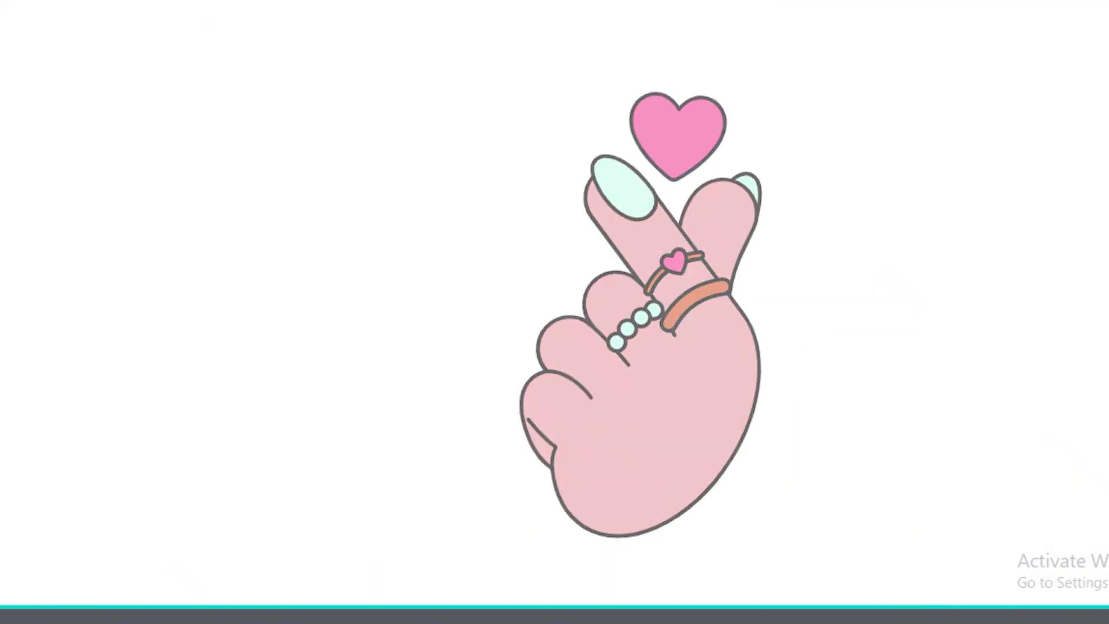
pyautogui.press('Left')
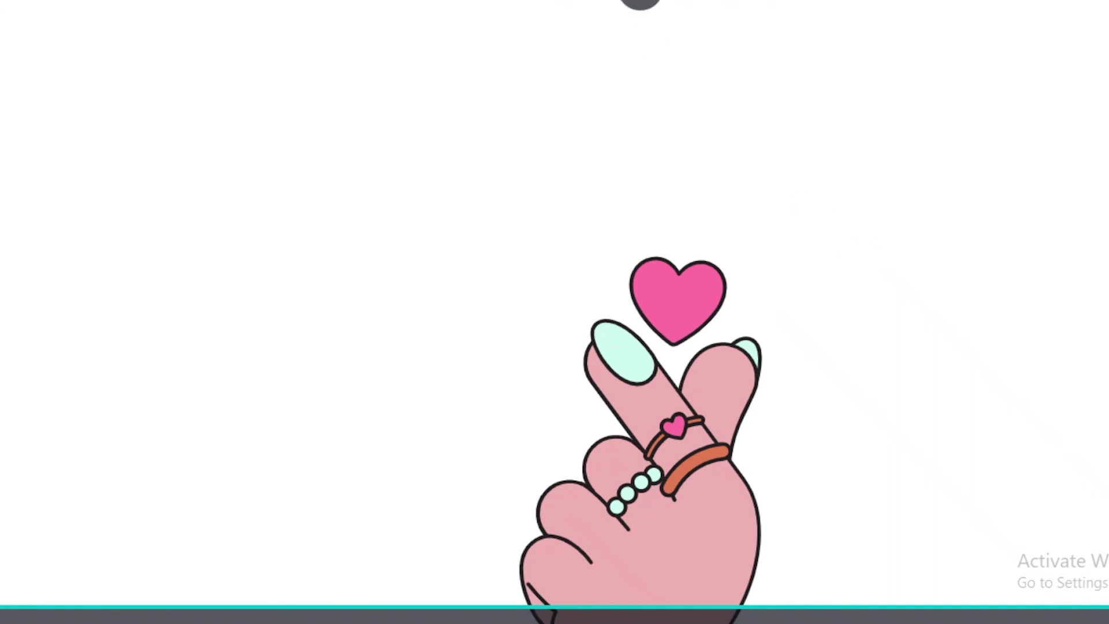
pyautogui.press('Left')
pyautogui.press('Right')
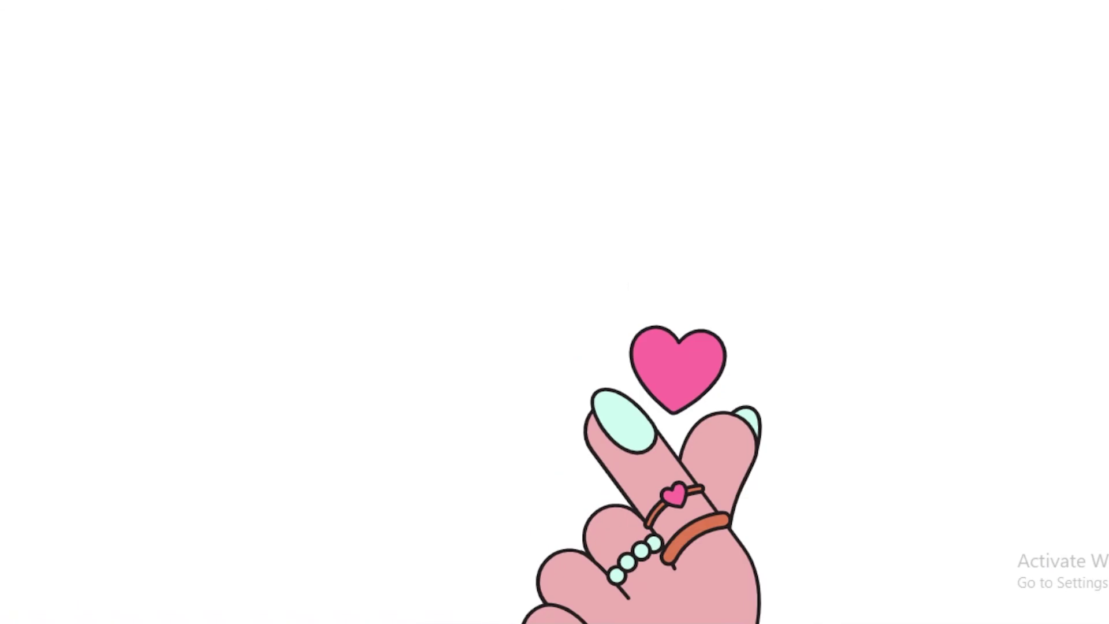
pyautogui.press('Escape')
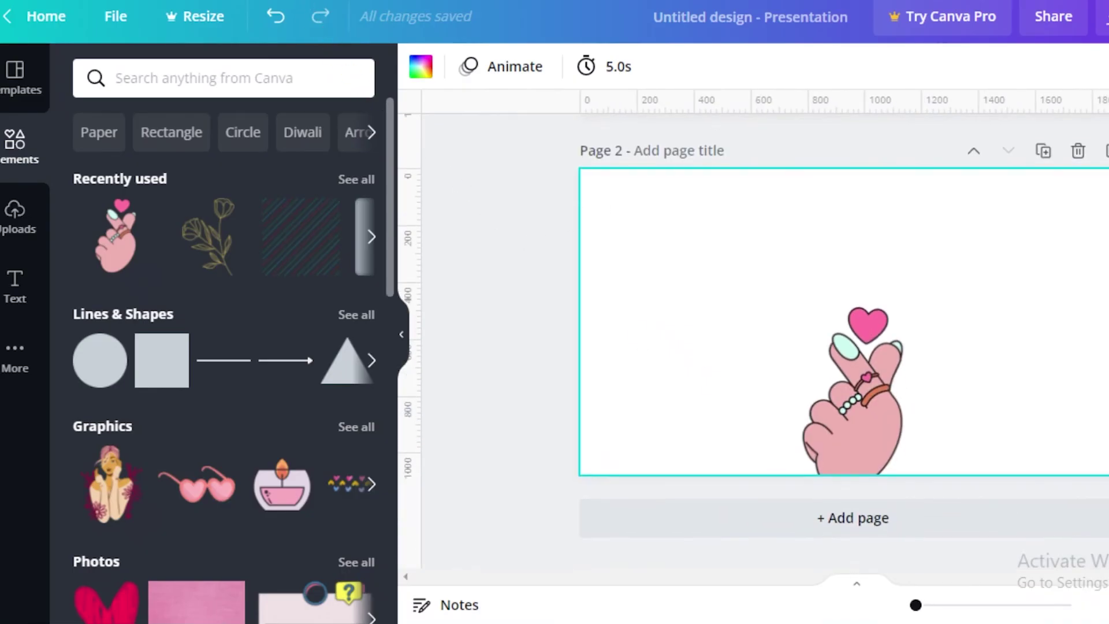